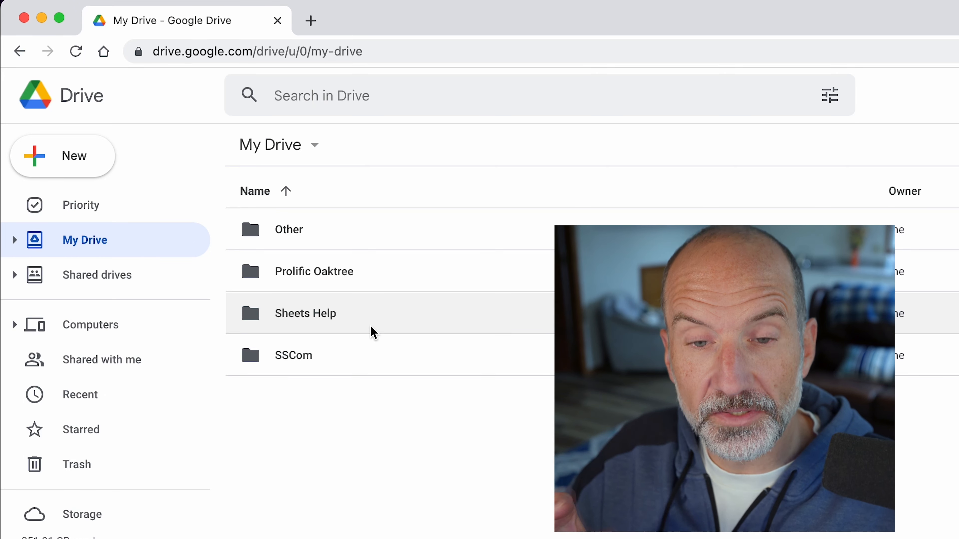
Open the expense reports folder inside Sheets Help and create a new blank Google Sheets spreadsheet there
click(356, 316)
double_click(356, 315)
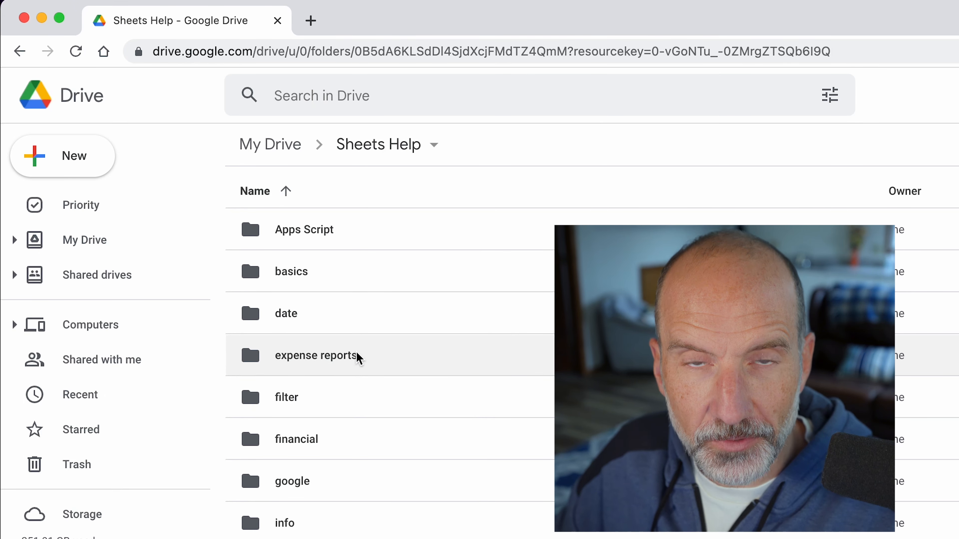
double_click(408, 358)
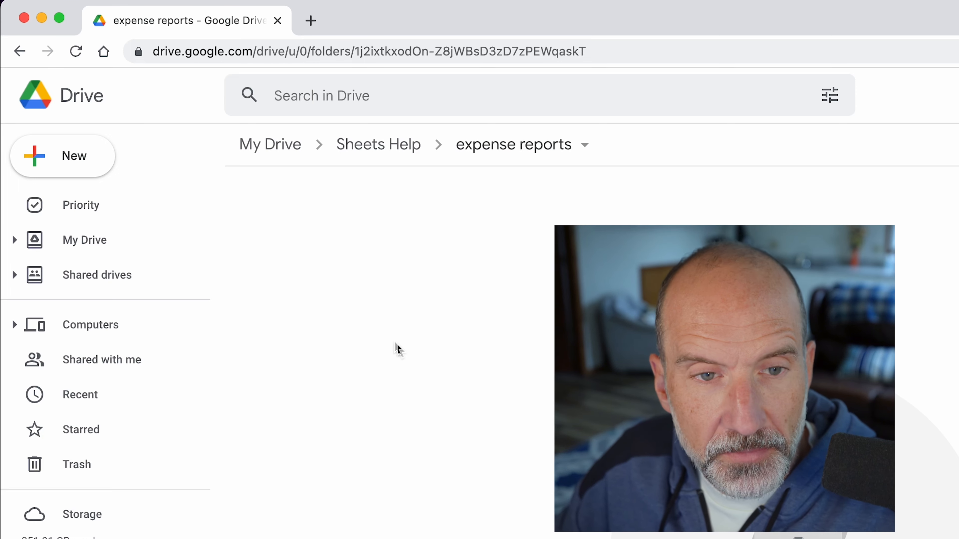
click(64, 158)
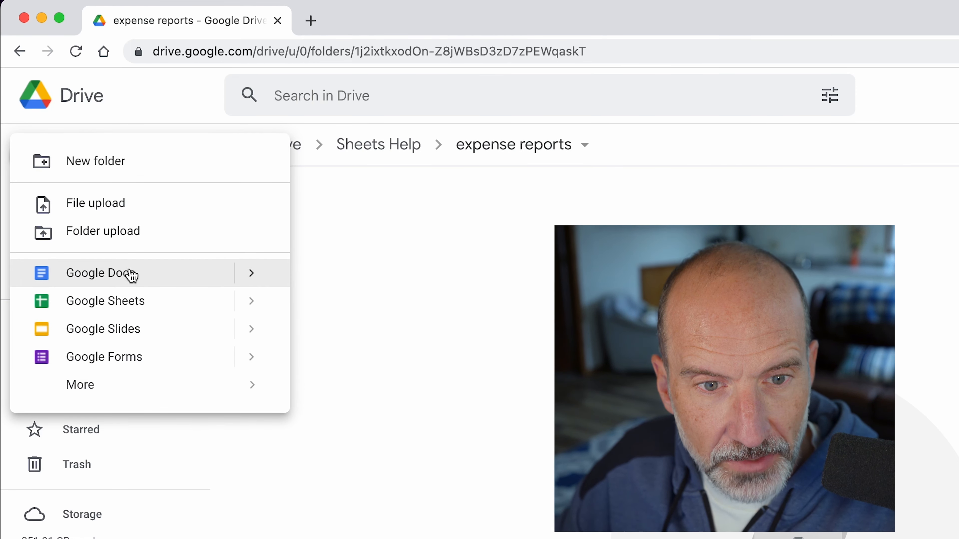
click(135, 303)
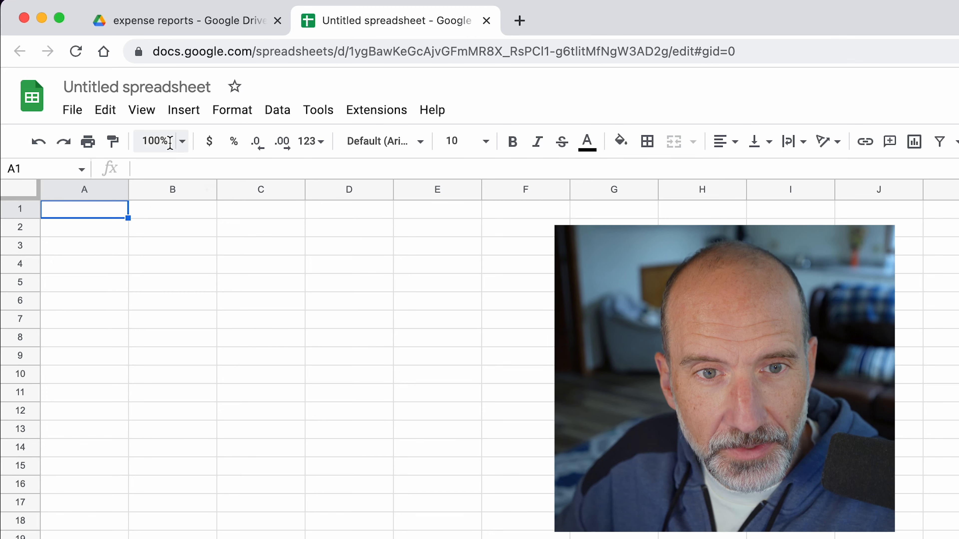
Rename the untitled spreadsheet as "Expense Report Week Ending 11/18/22"
click(177, 89)
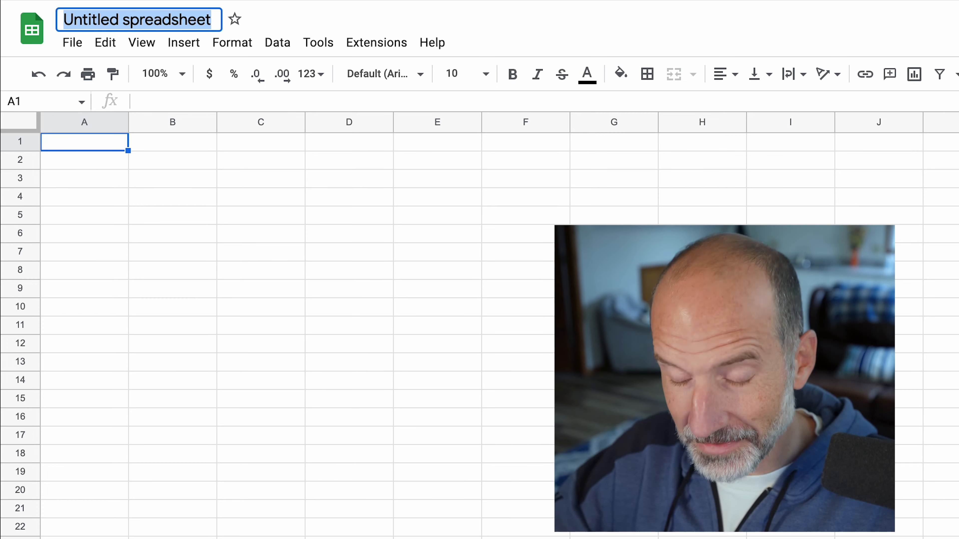
text(E)
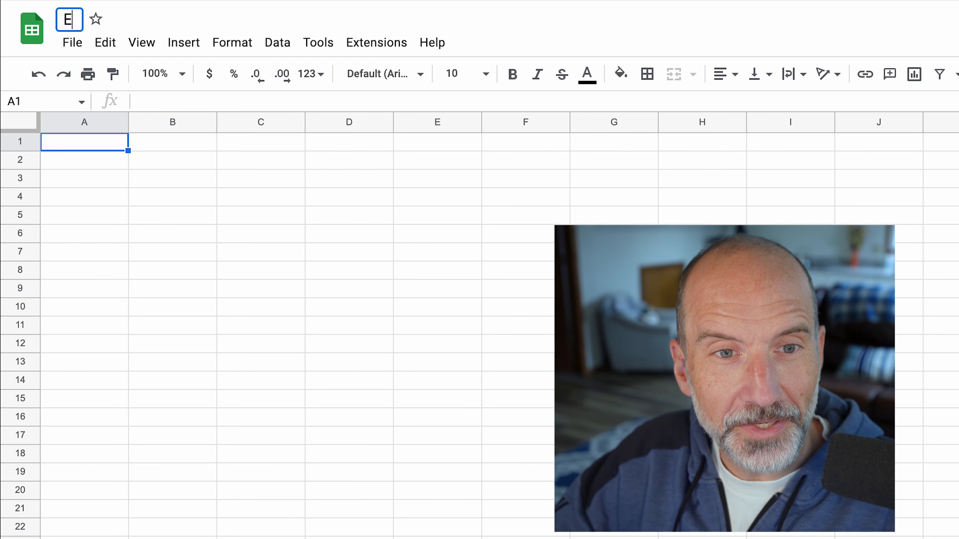
text(xpense W)
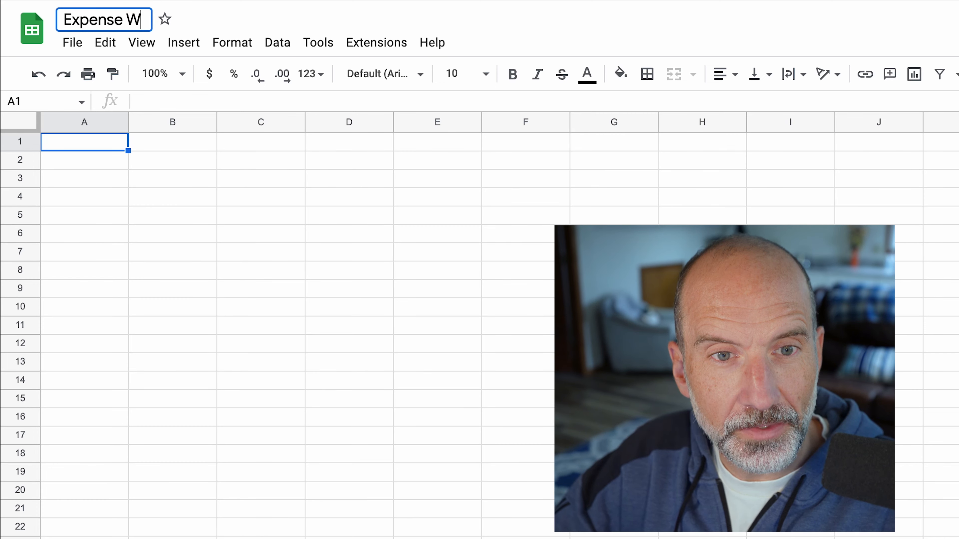
key(BackSpace)
text(Report Wekk)
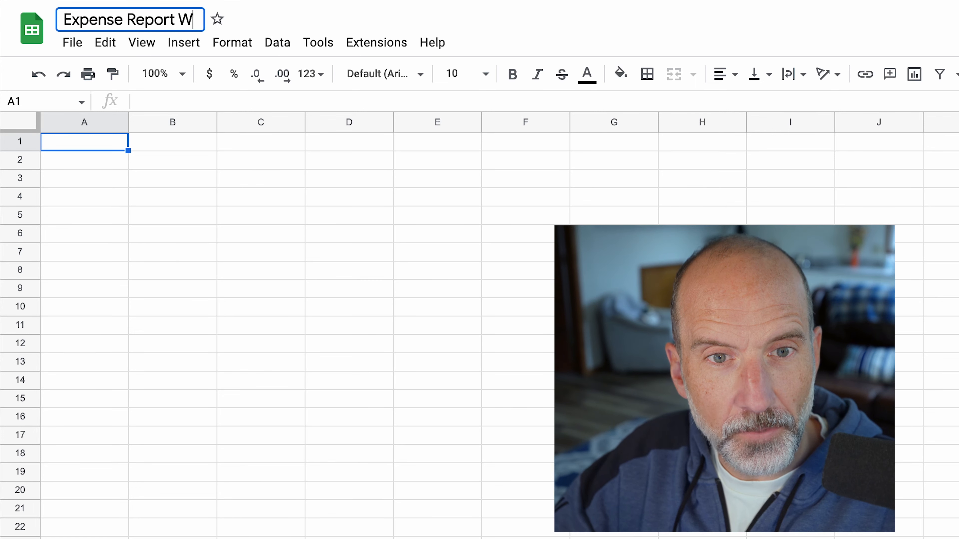
key(BackSpace)
key(BackSpace)
text(e)
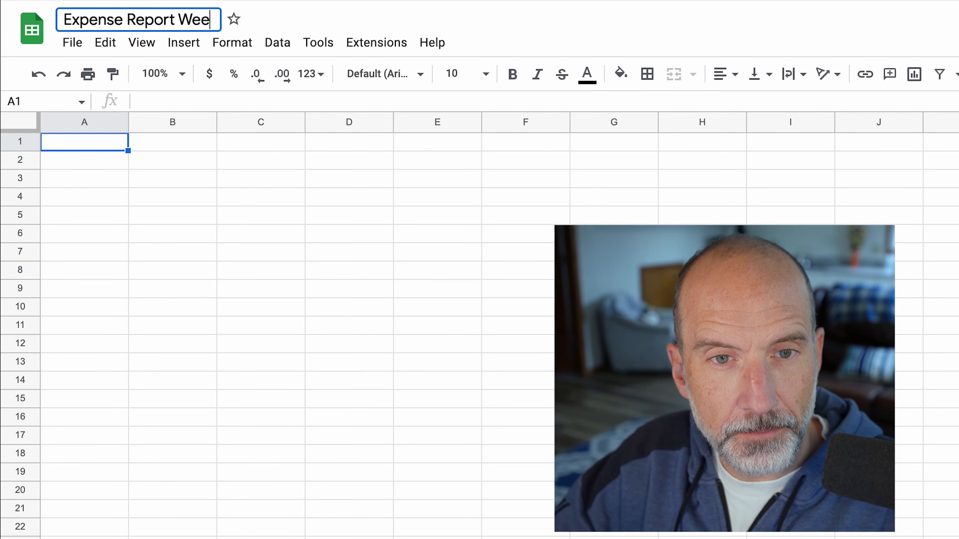
text(k Ending 11)
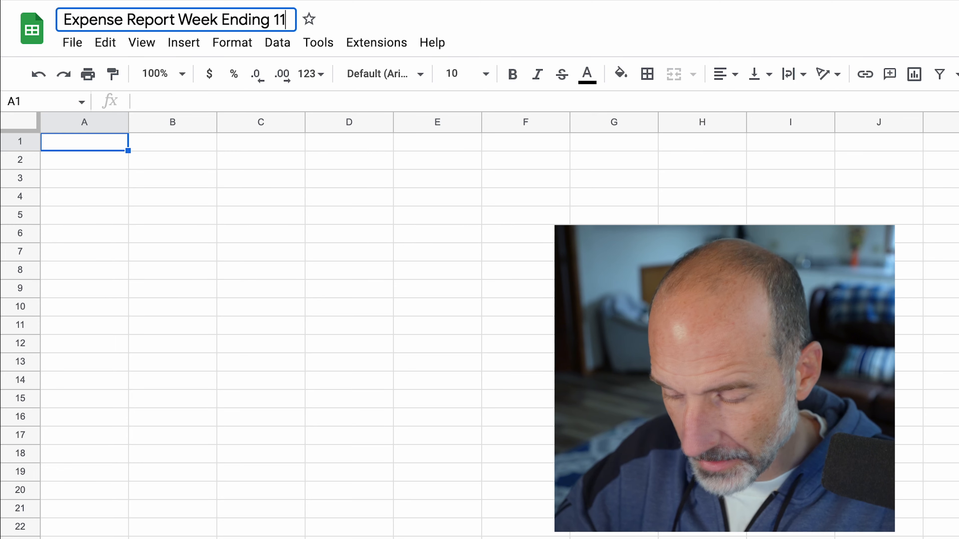
text(/18/22)
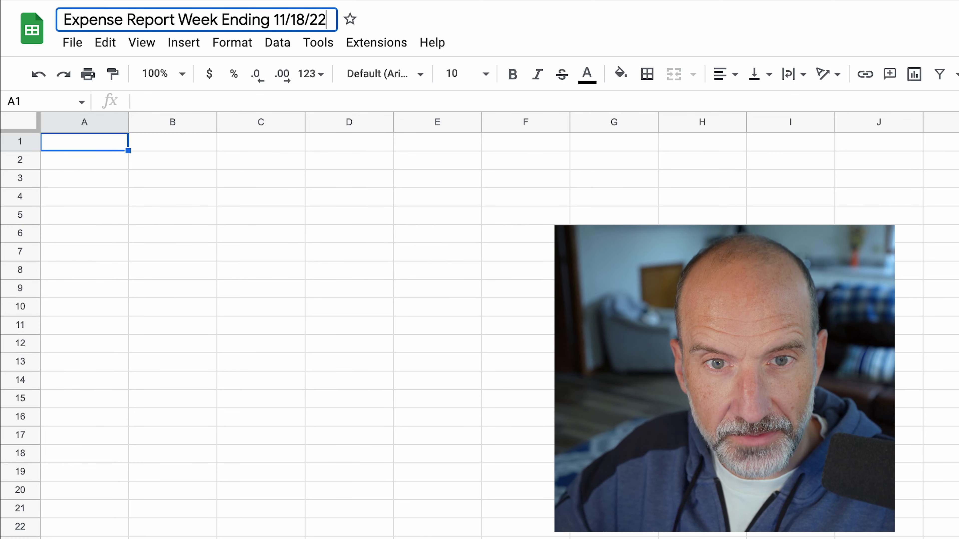
key(Return)
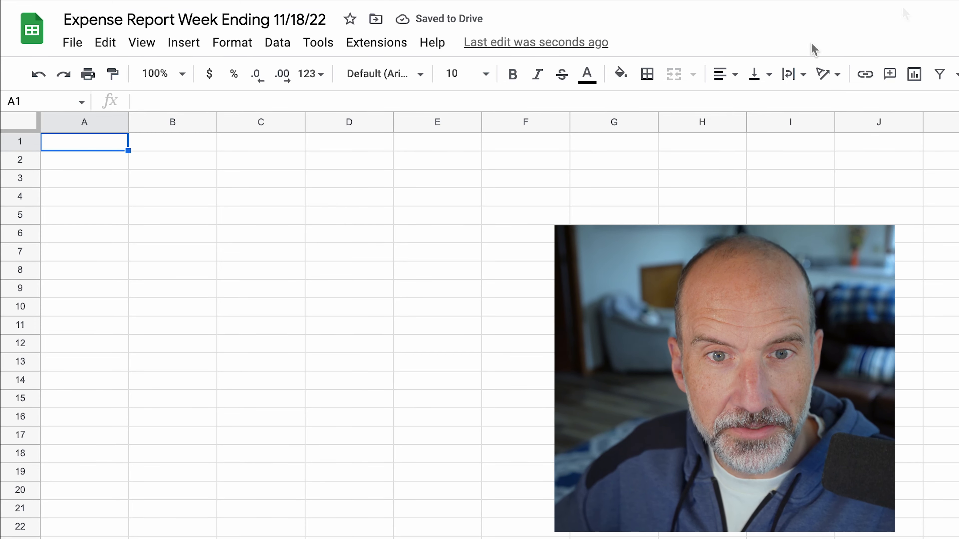
Paste the expense table with Date, Item and Amount columns into A1:C8 and set the sheet zoom to 200%
click(146, 234)
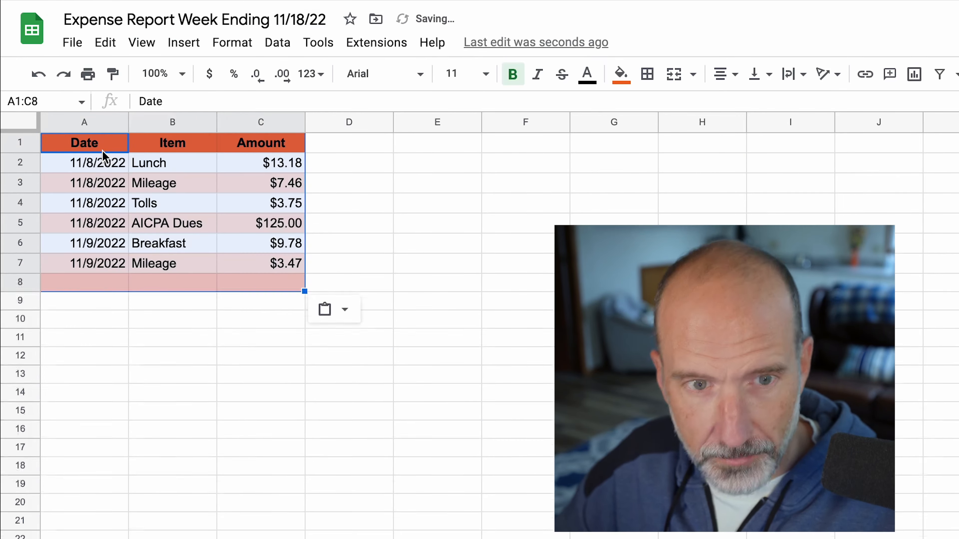
click(182, 74)
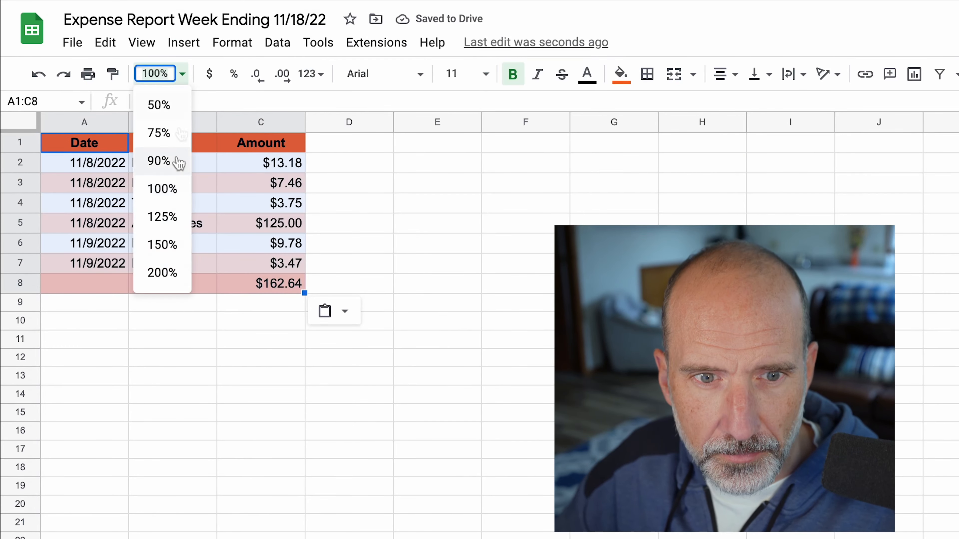
click(163, 272)
Check the sum formula in the Amount column's total cell, C8
click(289, 258)
click(482, 440)
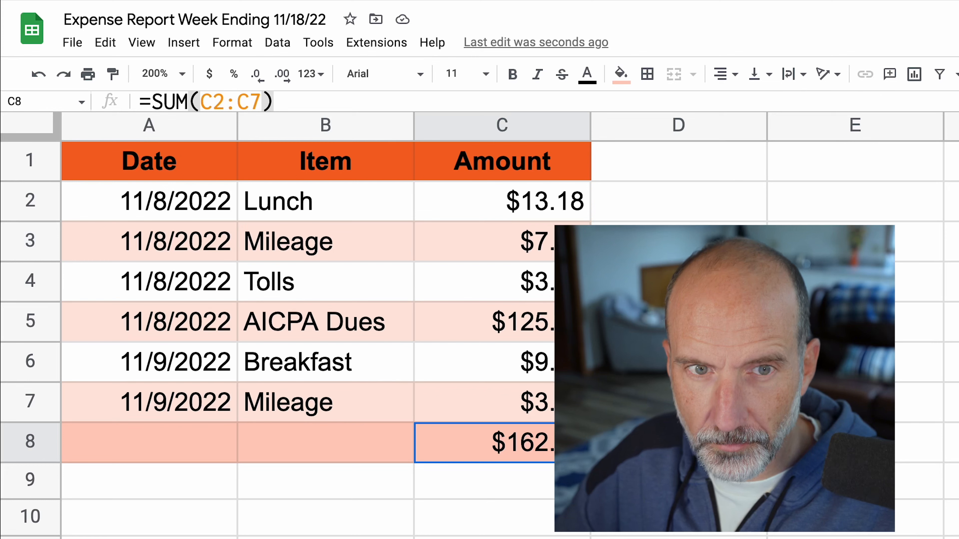
click(458, 487)
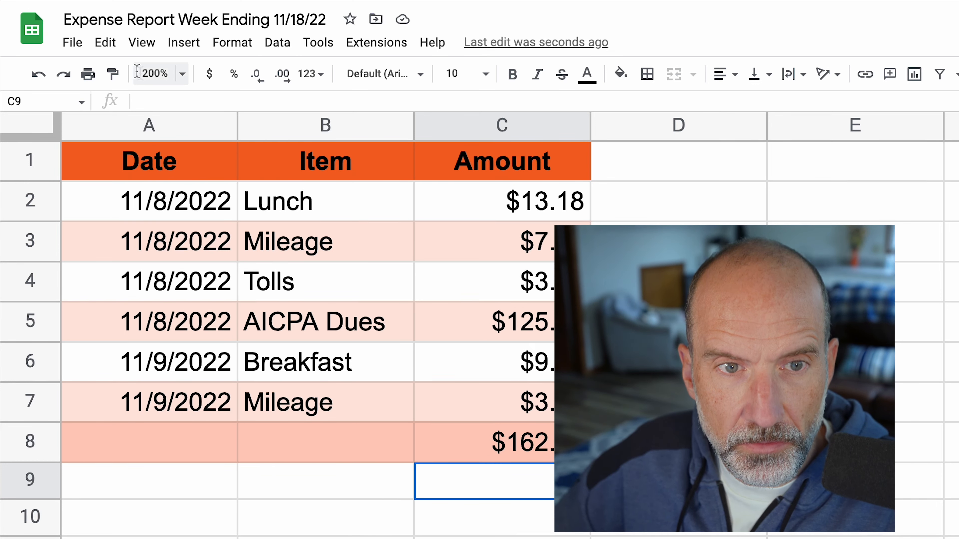
Return to the expense reports folder in Google Drive and make a copy of Expense Report Week Ending 11/18/22
click(73, 42)
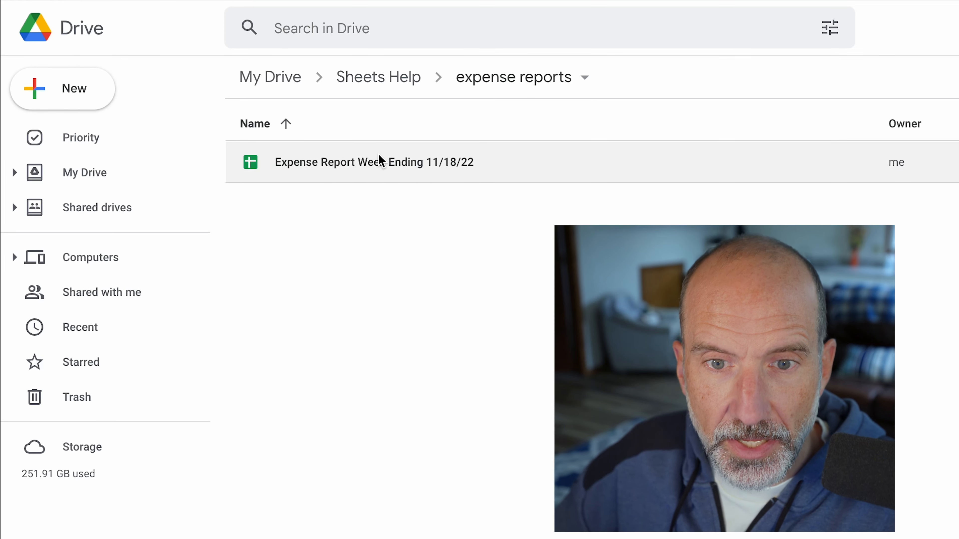
right_click(380, 160)
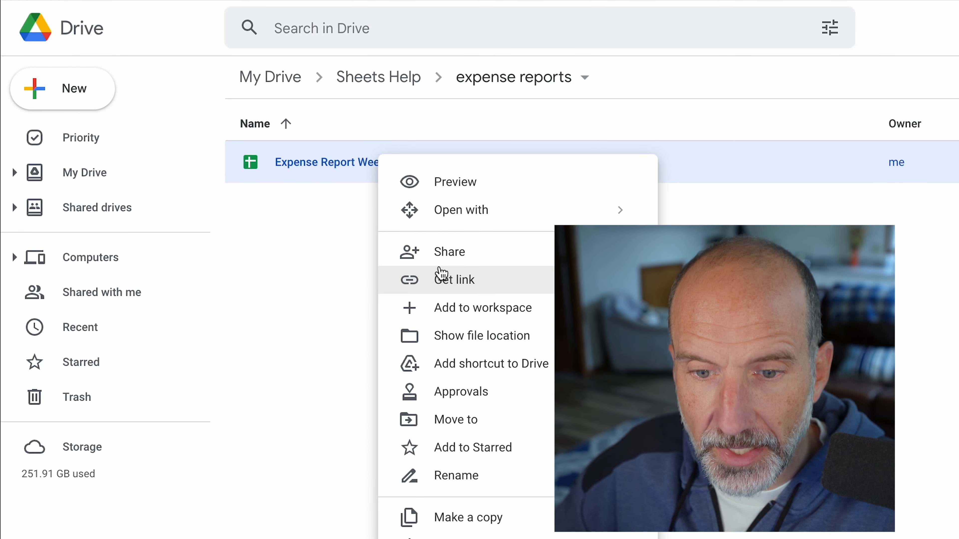
click(513, 517)
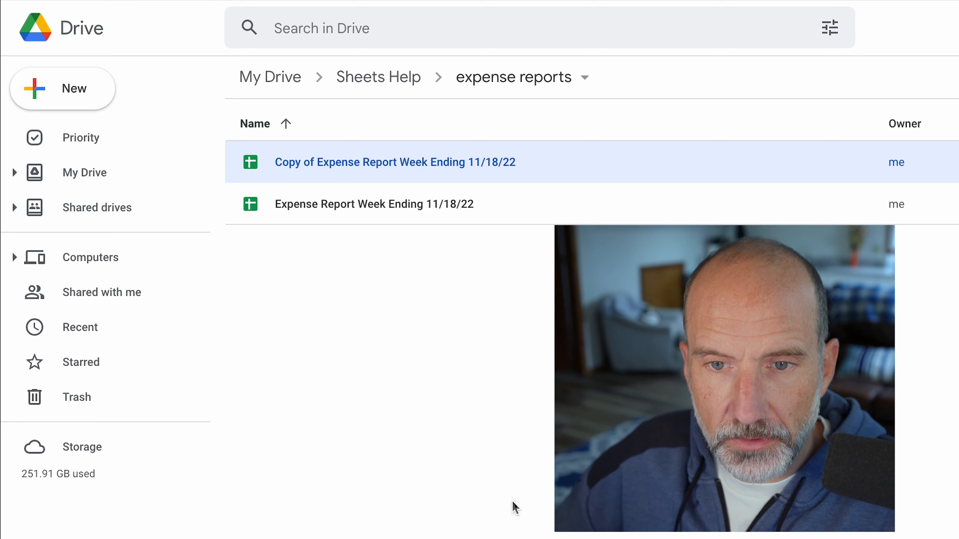
Rename the copied file as "Expense Report Week Ending 11/25/22"
right_click(404, 171)
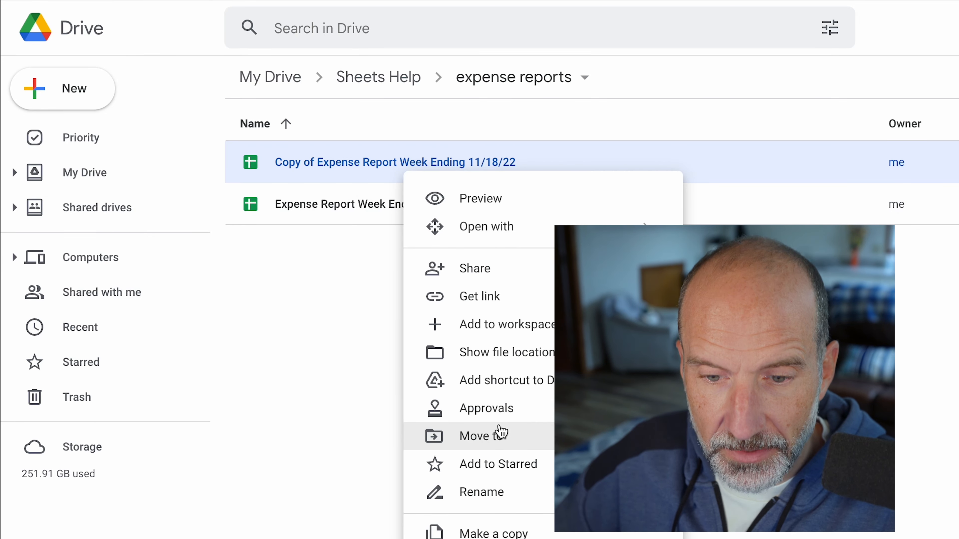
click(499, 490)
key(Left)
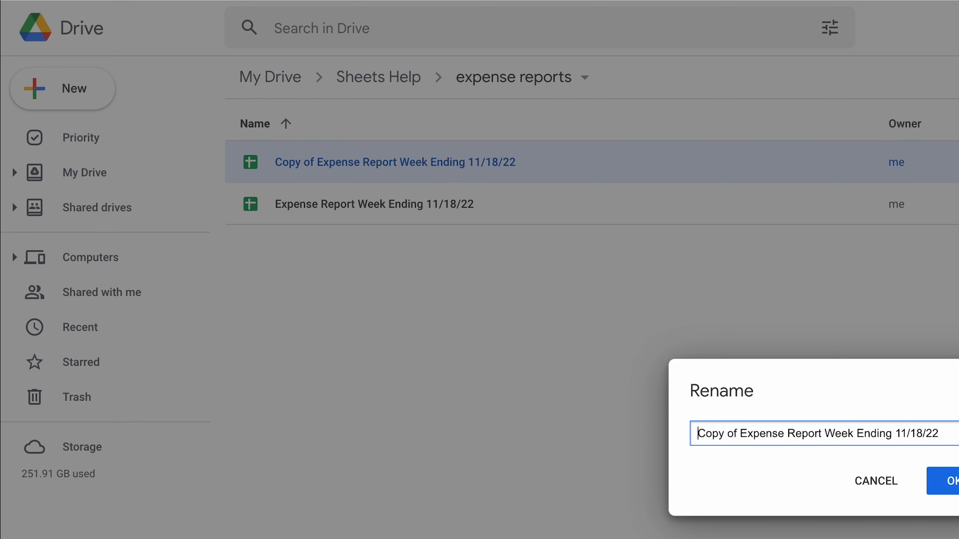
key(Delete)
key(Delete)
key(Delete)
key(Delete)
key(Delete)
key(Delete)
key(Delete)
key(Delete)
key(Delete)
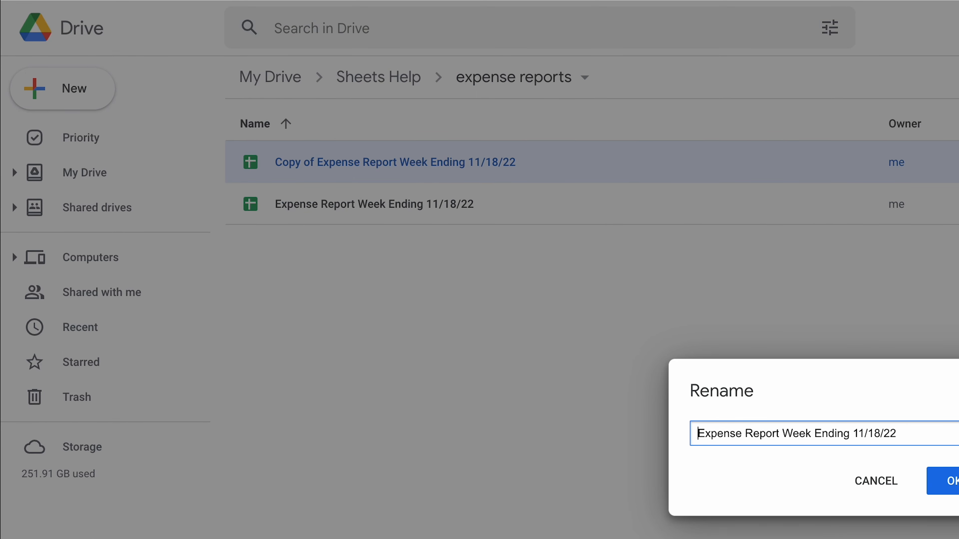
key(Left)
key(shift+Left)
key(shift+Left)
text(25)
click(947, 483)
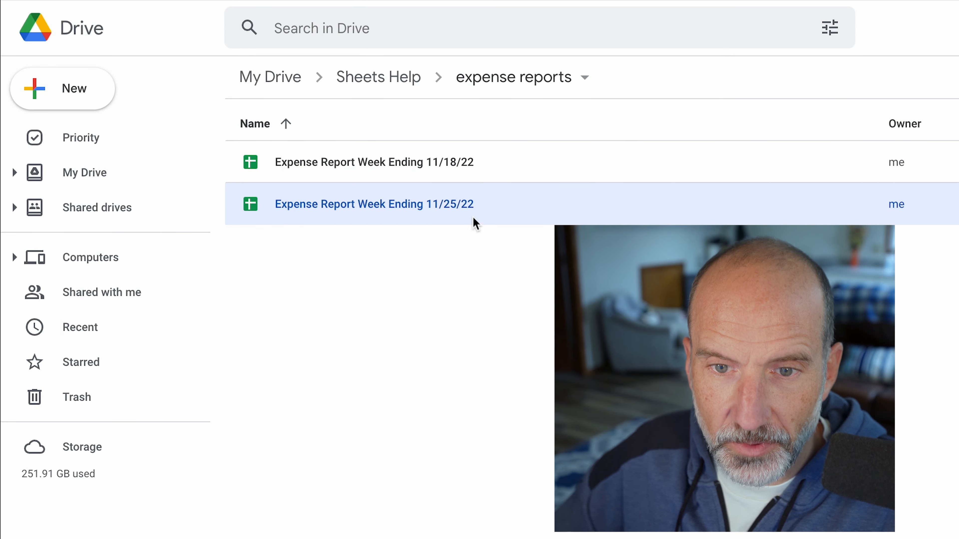
Open Expense Report Week Ending 11/25/22 and review its column headers and the total formula in C8
double_click(473, 214)
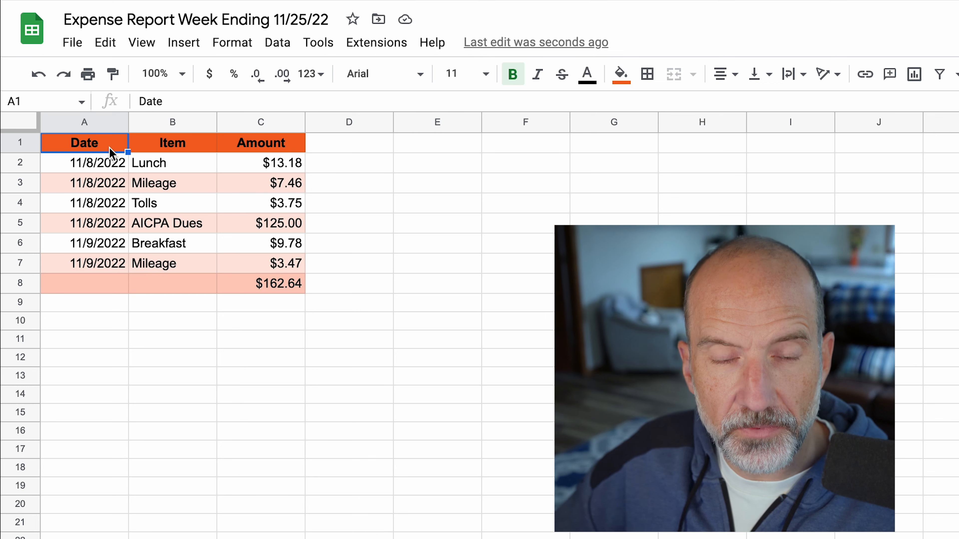
click(176, 142)
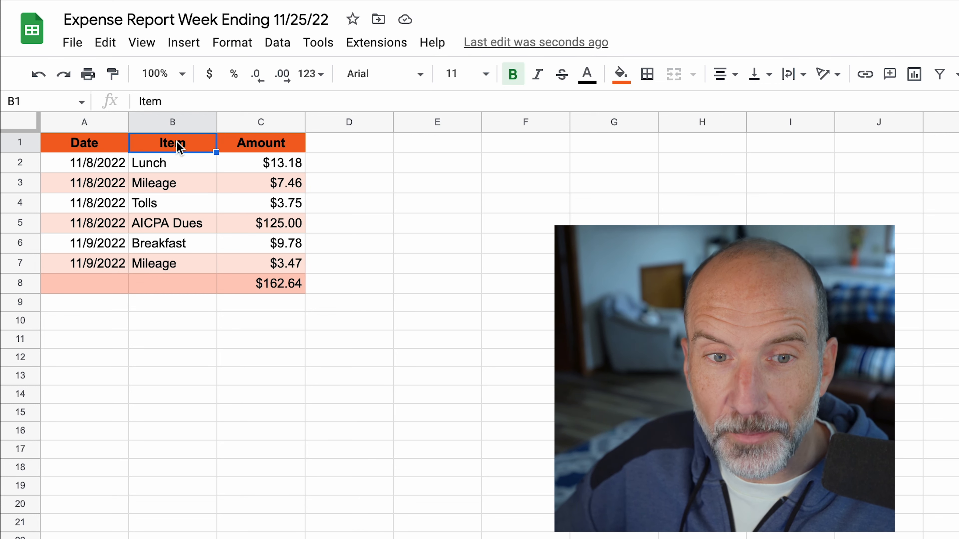
click(257, 145)
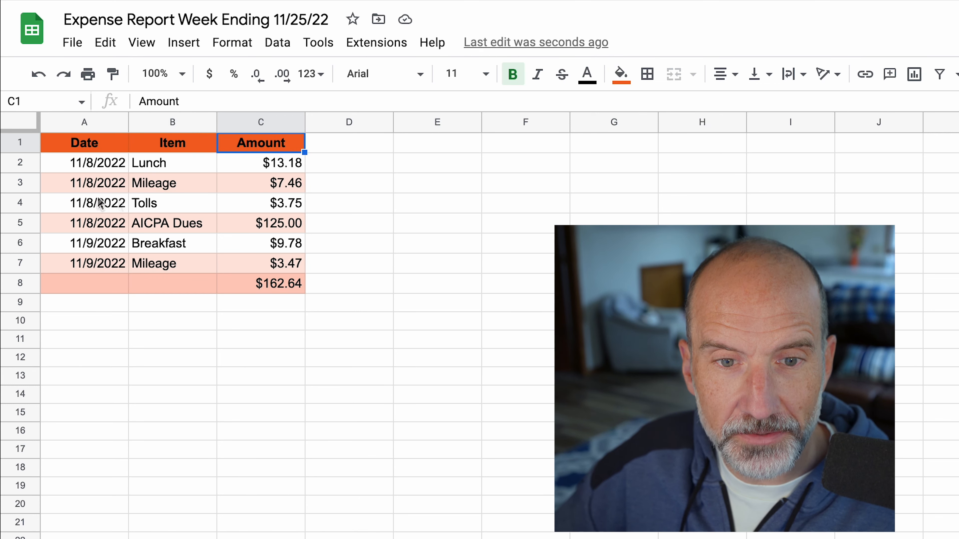
click(241, 285)
double_click(239, 282)
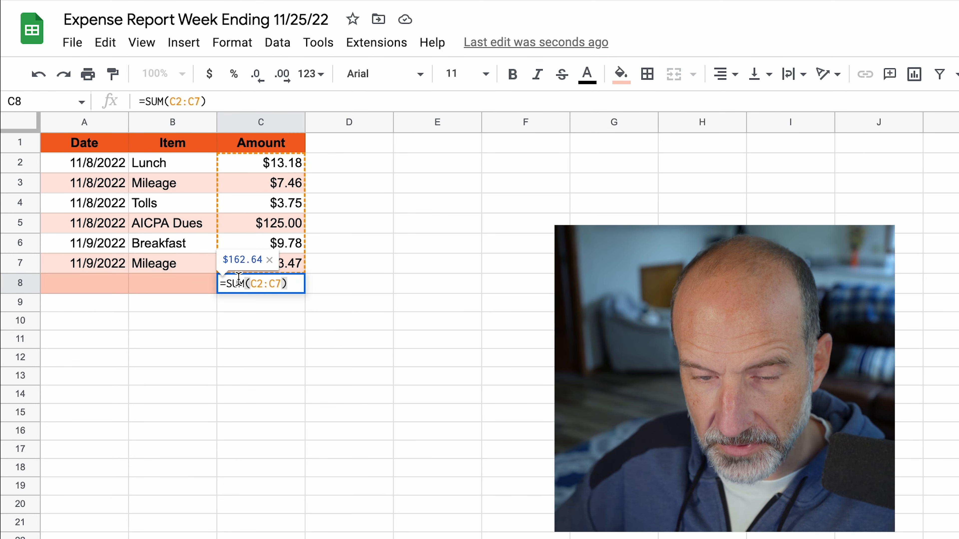
key(Escape)
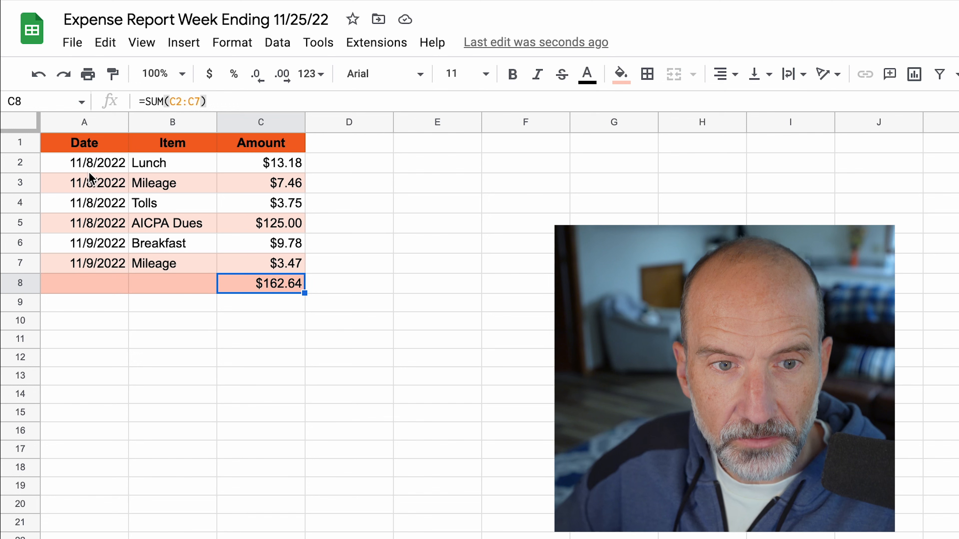
Clear the old expense entries in A2:C7, keeping the header row and the total row
drag(87, 166, 256, 269)
key(Delete)
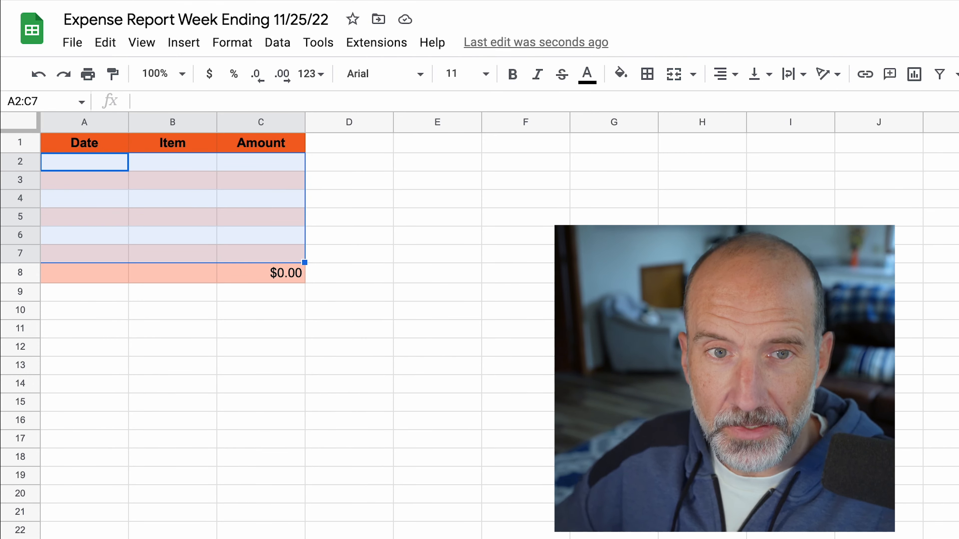
click(435, 142)
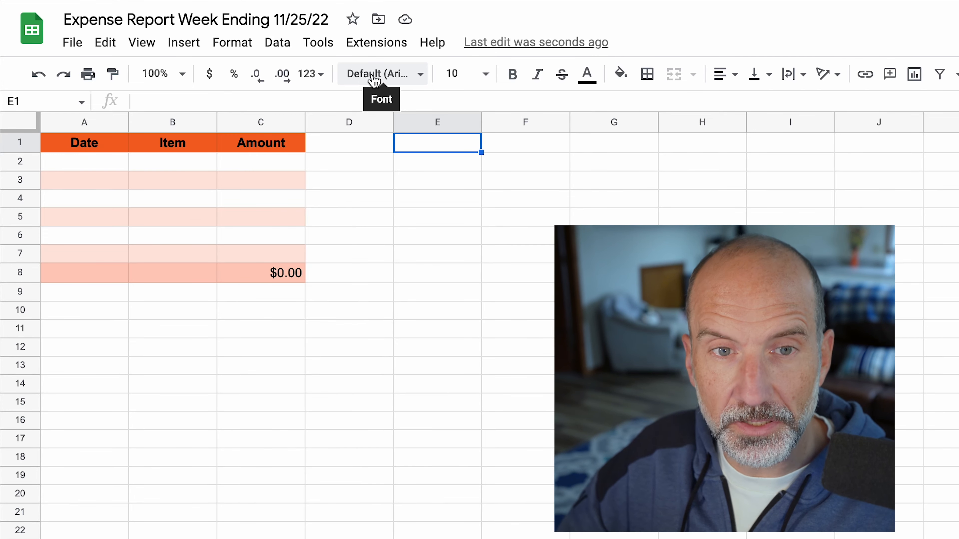
Create a new spreadsheet from the Expense report template in the template gallery's Work section
click(72, 42)
mouse_move(158, 78)
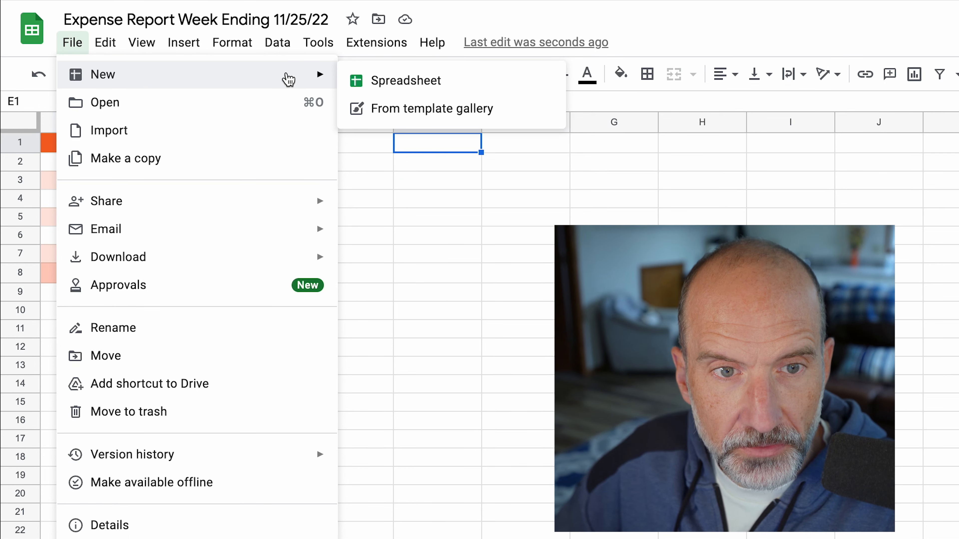
click(453, 109)
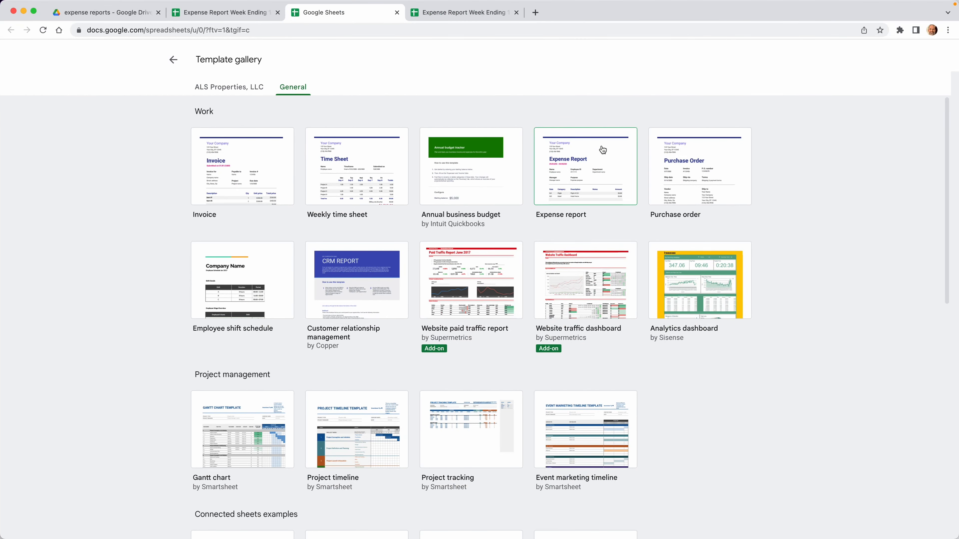
click(602, 150)
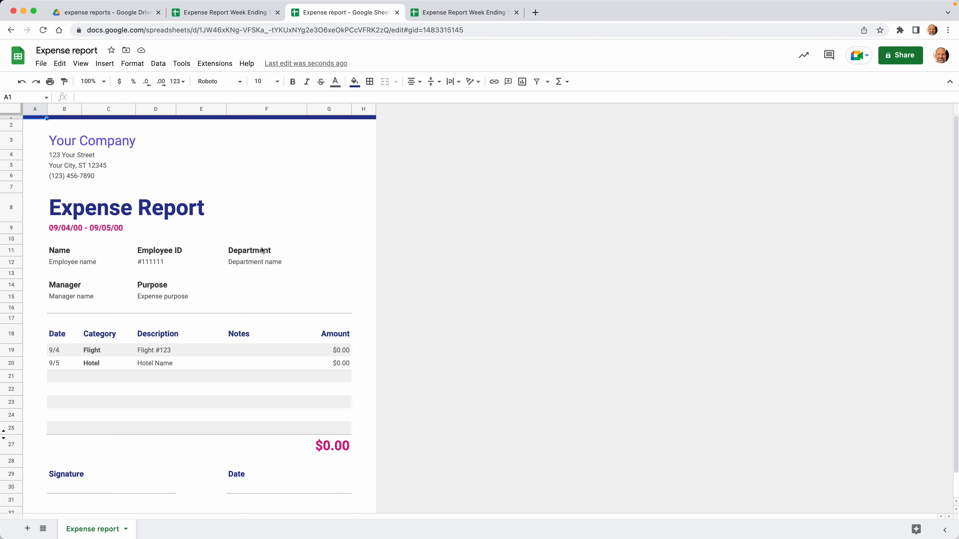
Review the expense report template's Employee ID field, description entries and total formula in F27
click(162, 255)
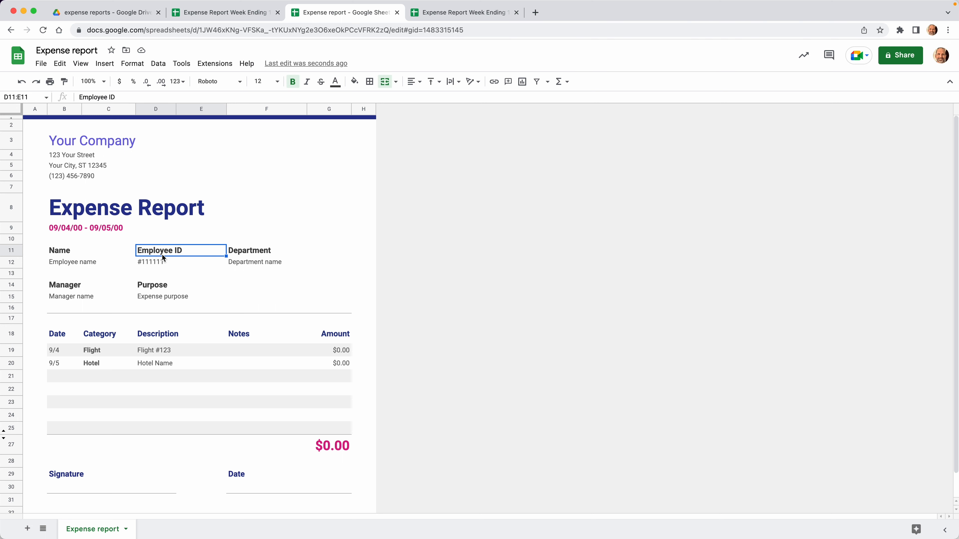
click(156, 264)
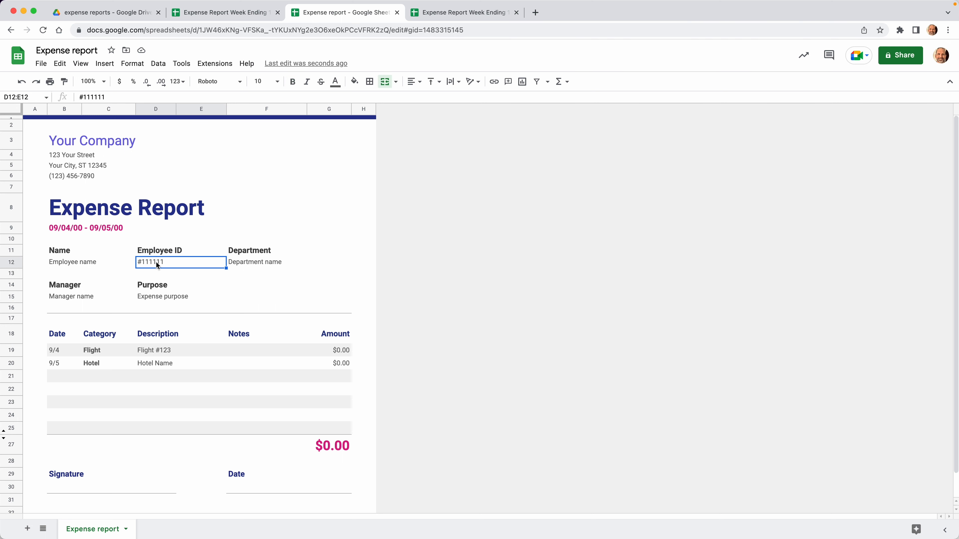
double_click(337, 441)
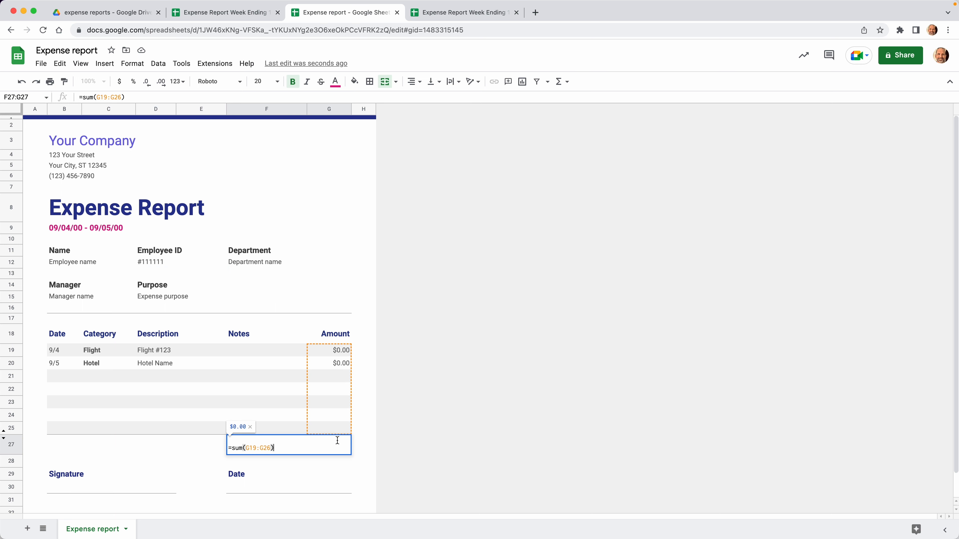
key(Escape)
click(156, 363)
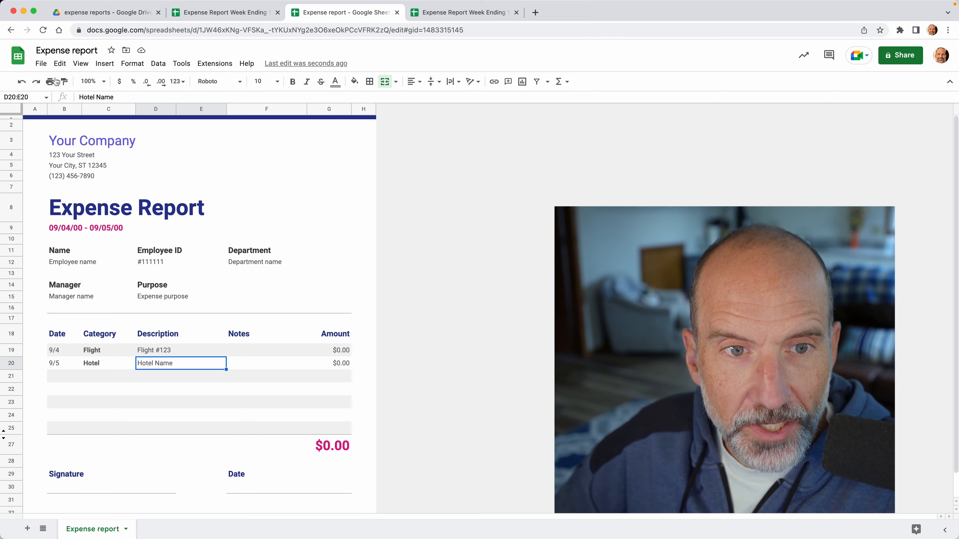
Move the Expense report file into the expense reports folder inside Sheets Help
click(43, 67)
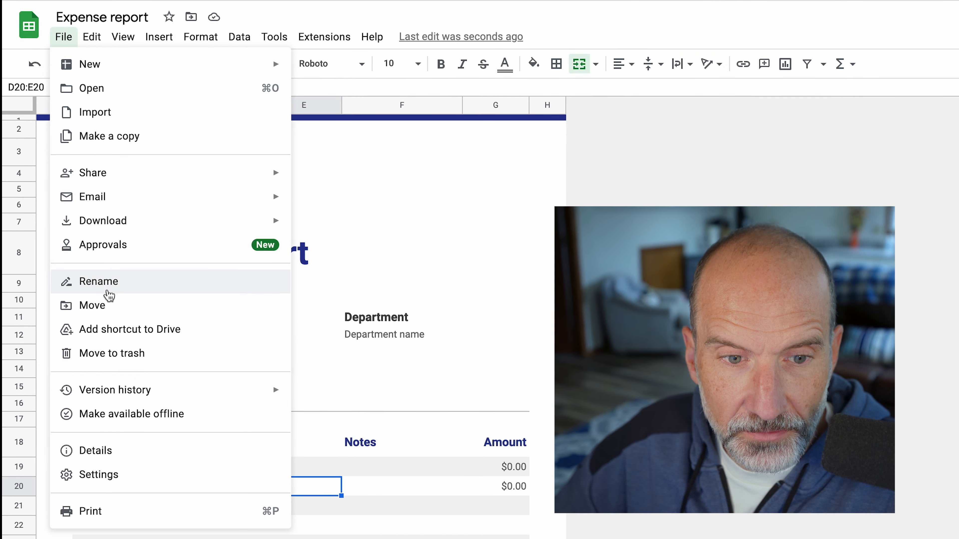
click(107, 302)
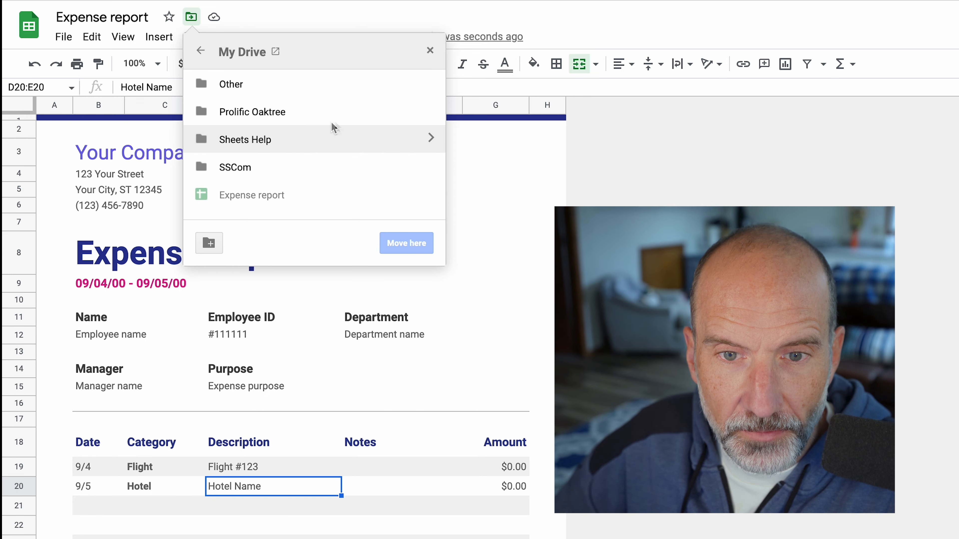
click(427, 138)
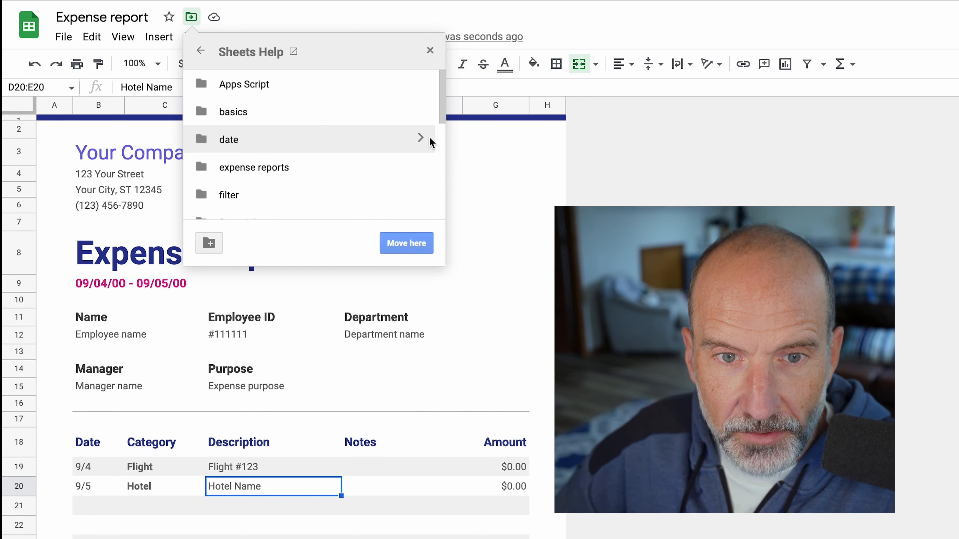
click(415, 167)
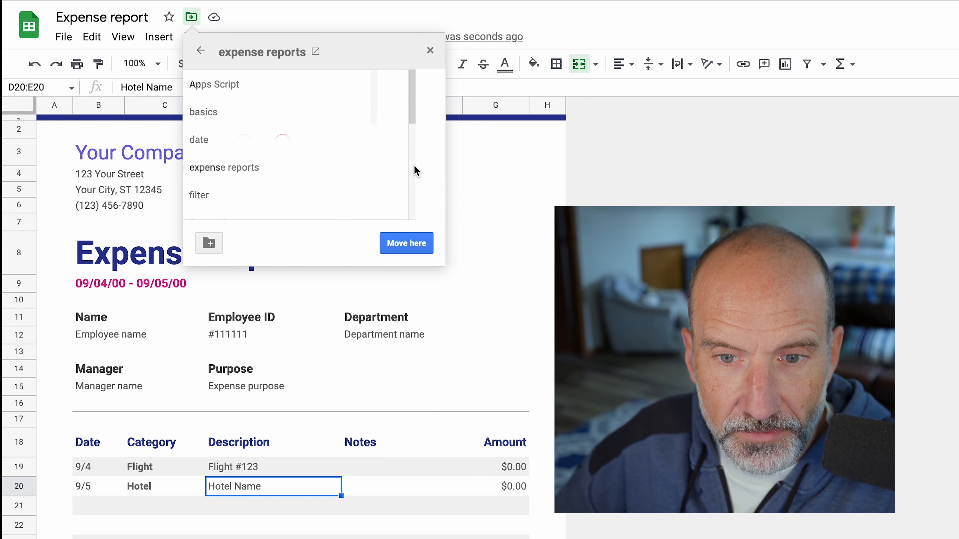
click(421, 249)
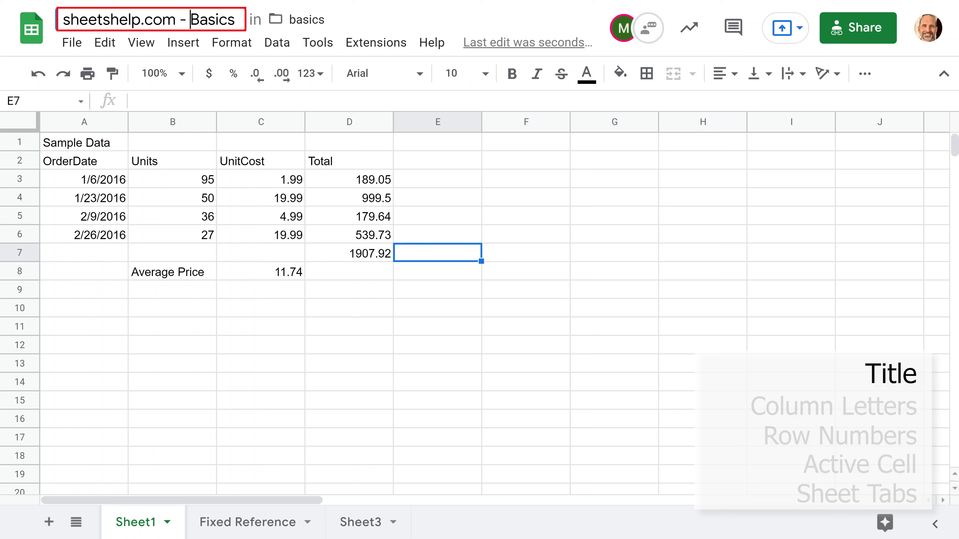
drag(191, 19, 235, 19)
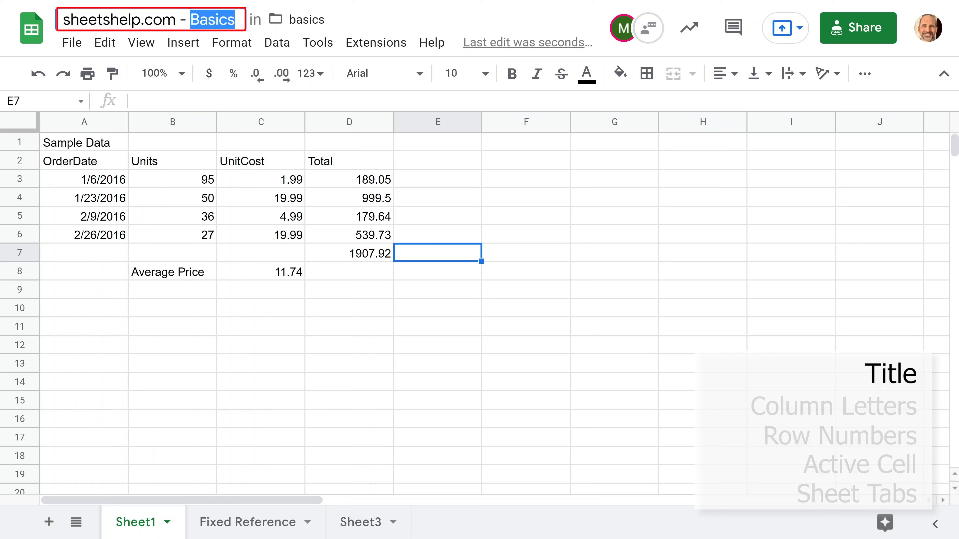
click(235, 19)
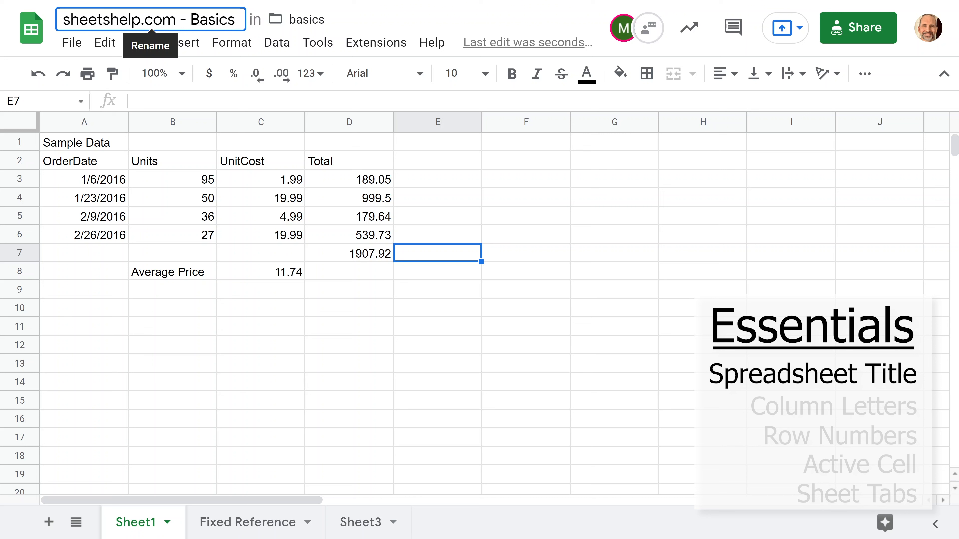
drag(280, 180, 280, 223)
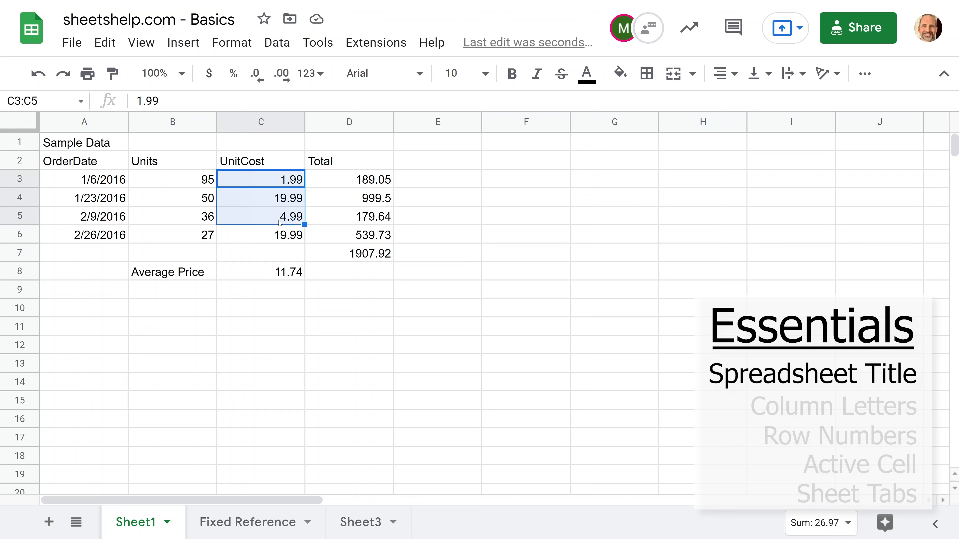
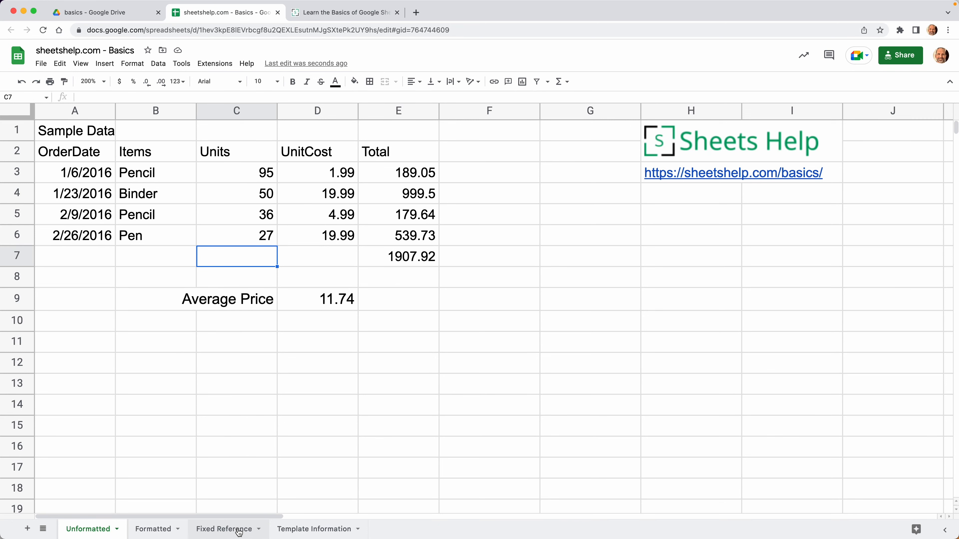
Open the Fixed Reference sheet and consult the Using Cell References article from the sheetshelp.com/basics page before returning to the spreadsheet
click(239, 530)
click(295, 325)
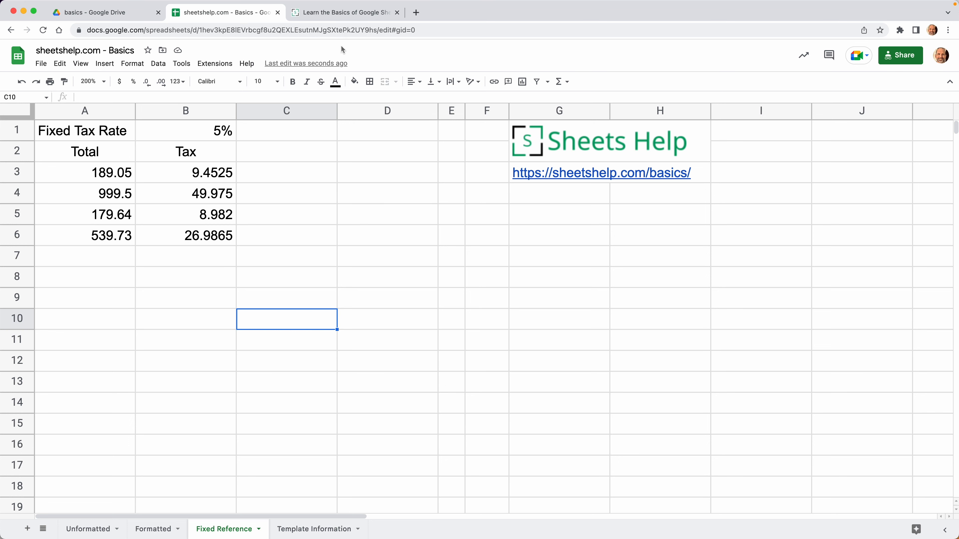
click(360, 12)
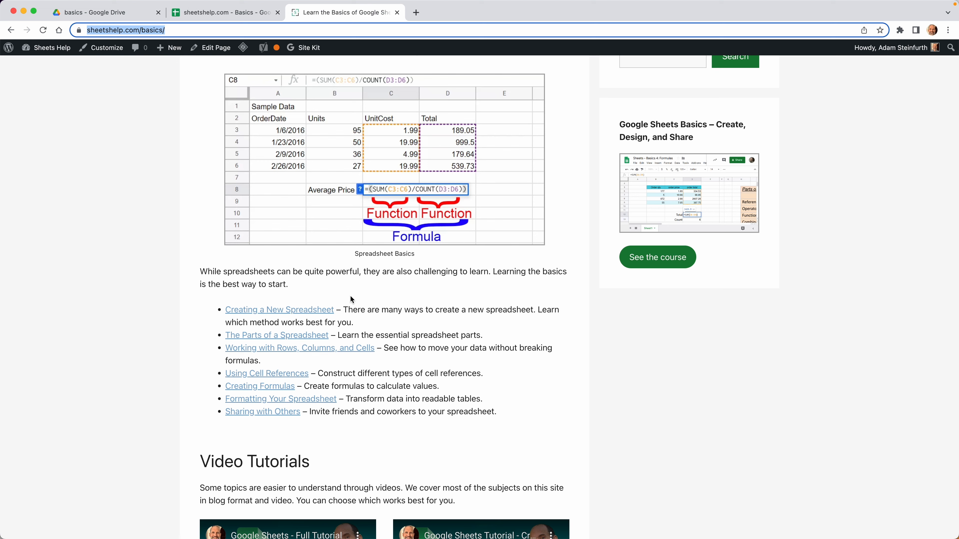
scroll(350, 296, down, 1)
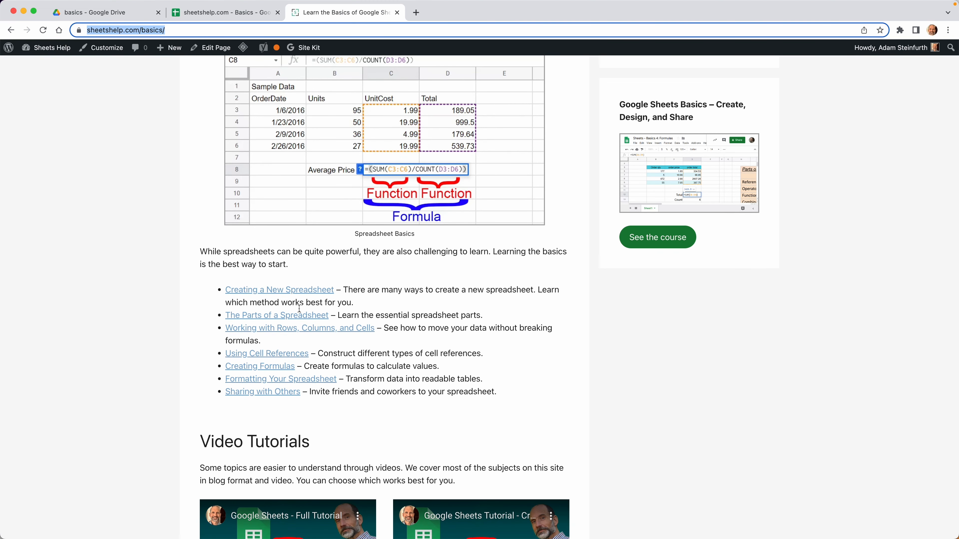
click(293, 353)
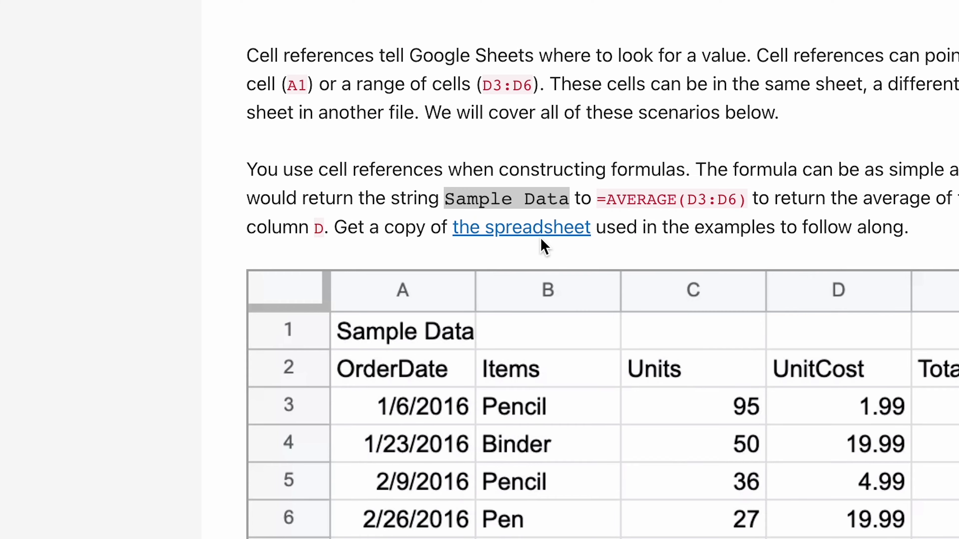
click(256, 14)
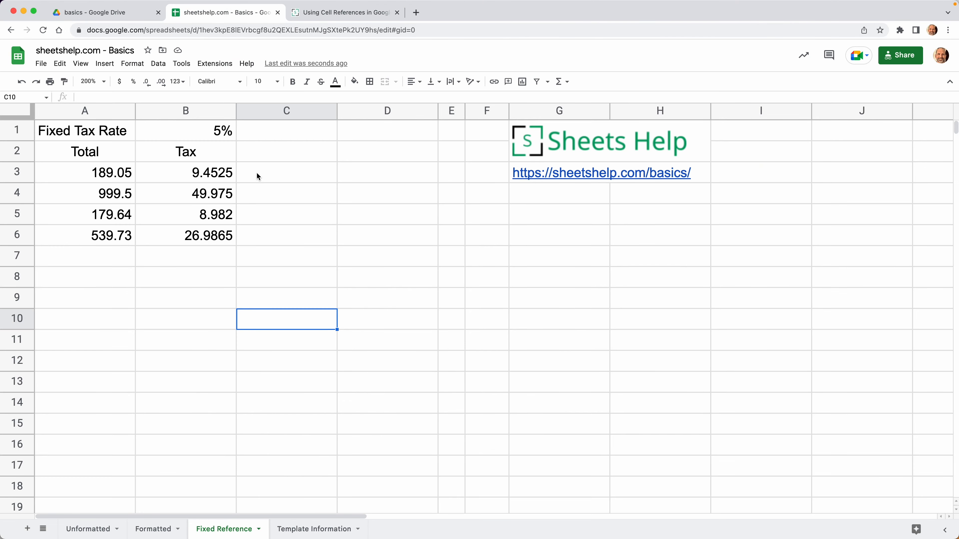
Enter the formula =A3*B1 in cell B3 to calculate the tax on the first total
click(297, 219)
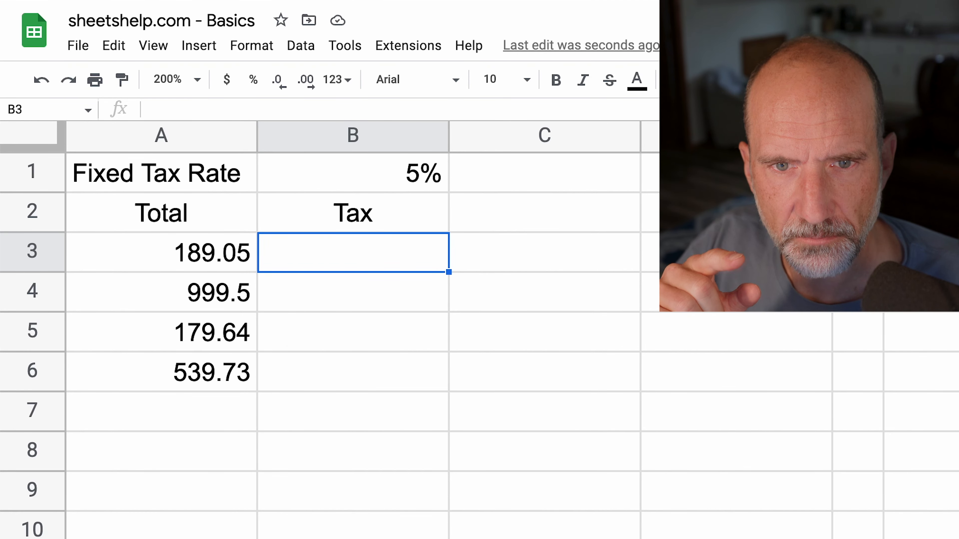
text(=)
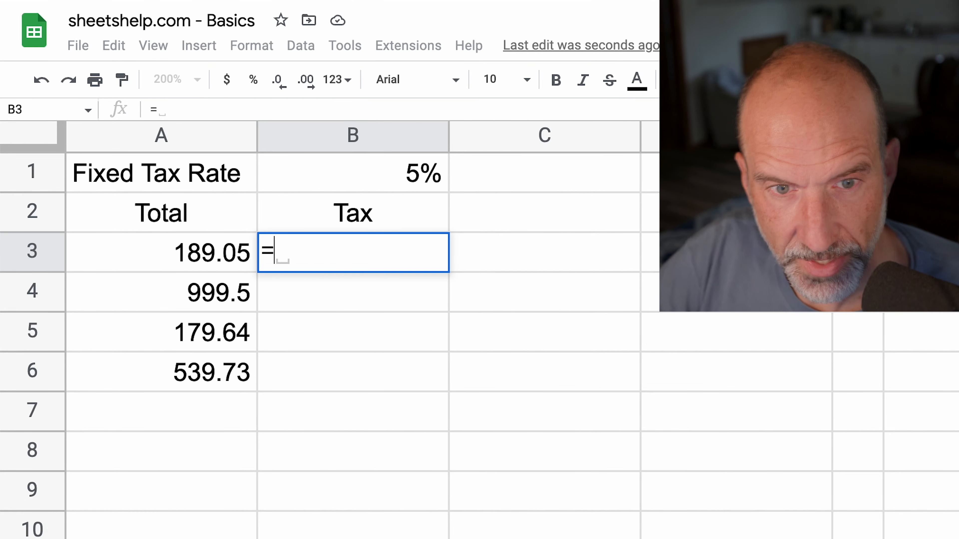
key(Left)
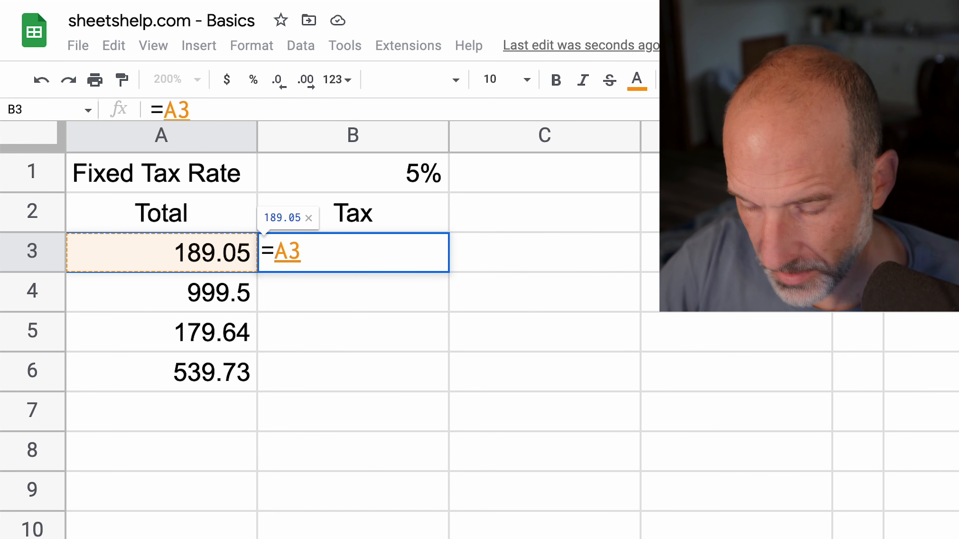
text(*)
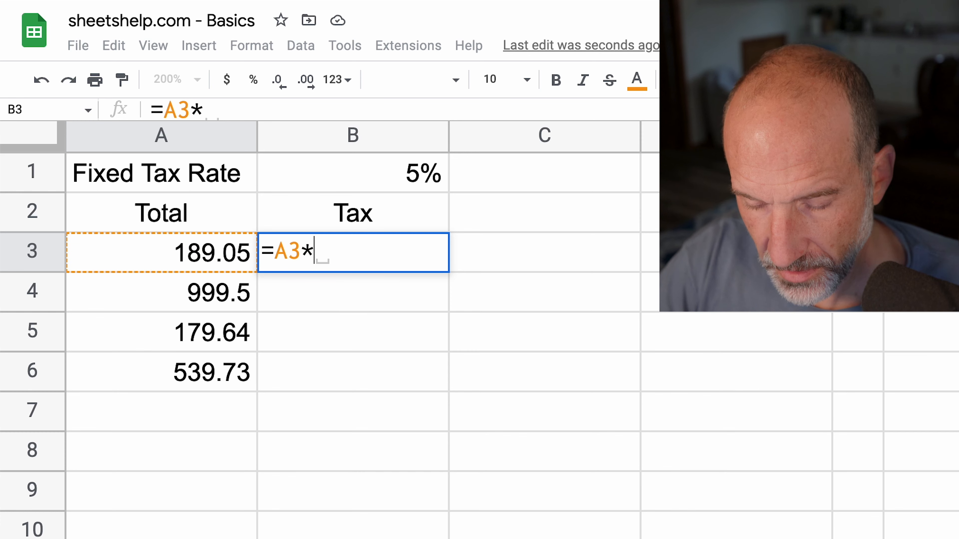
text(()
key(BackSpace)
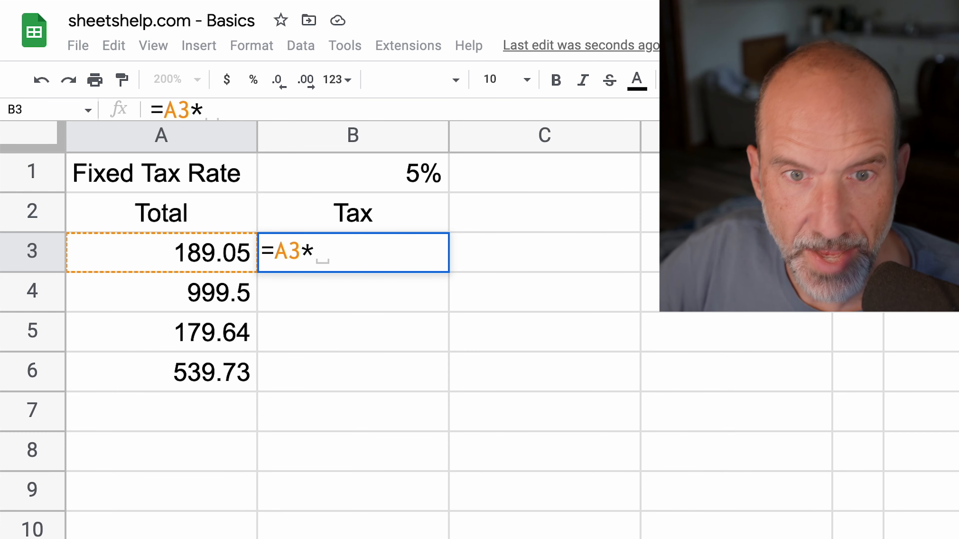
key(Up)
key(Up)
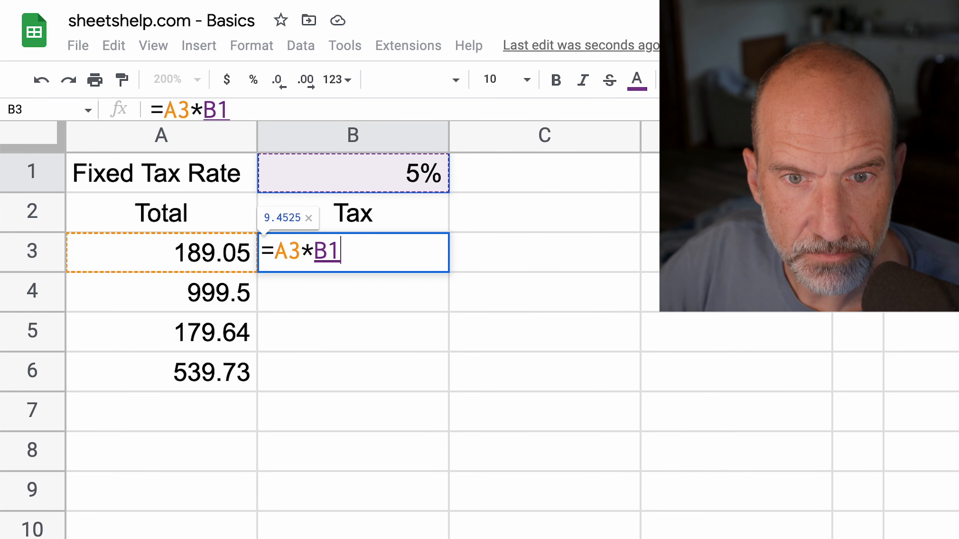
key(Return)
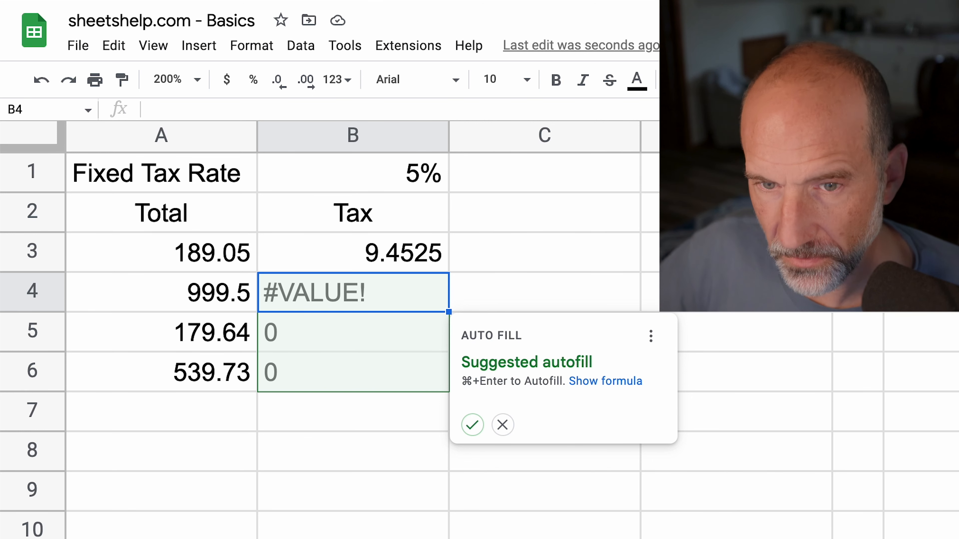
Accept the suggested autofill of the tax formula for B4:B6 and inspect the references and error details in B4
click(472, 424)
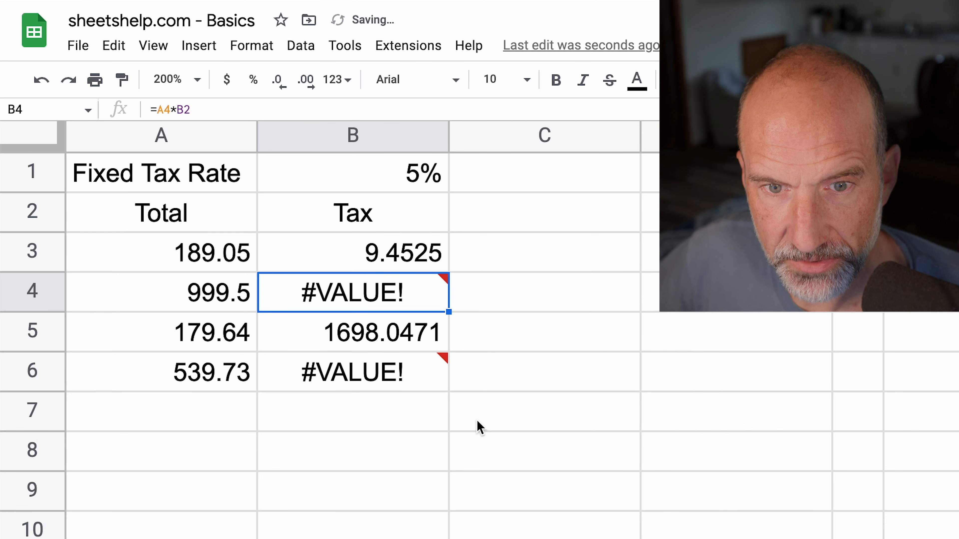
double_click(415, 299)
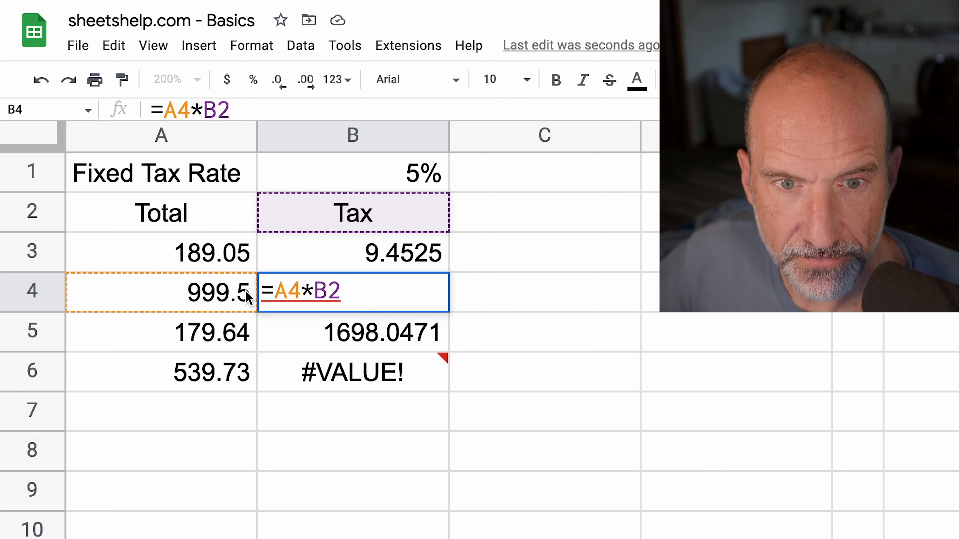
mouse_move(298, 291)
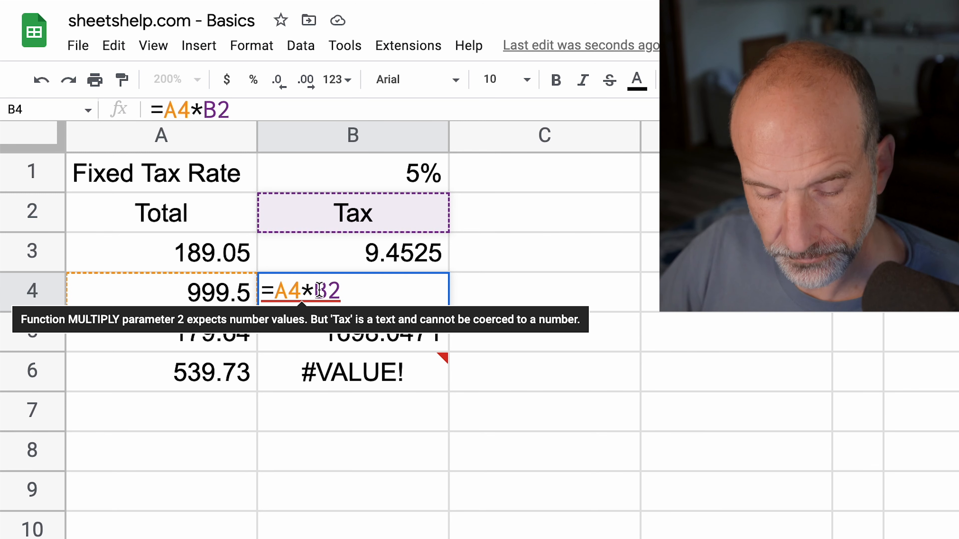
key(Escape)
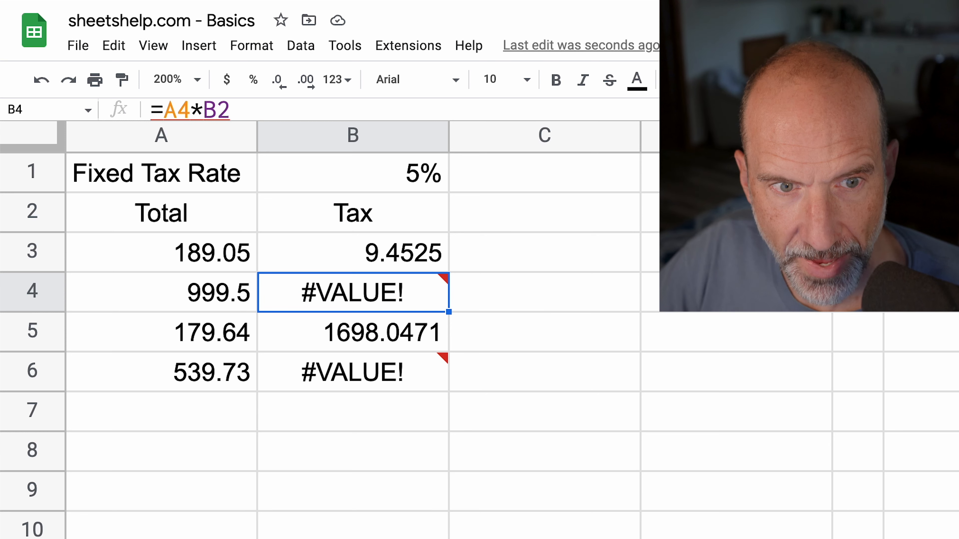
key(Up)
key(Down)
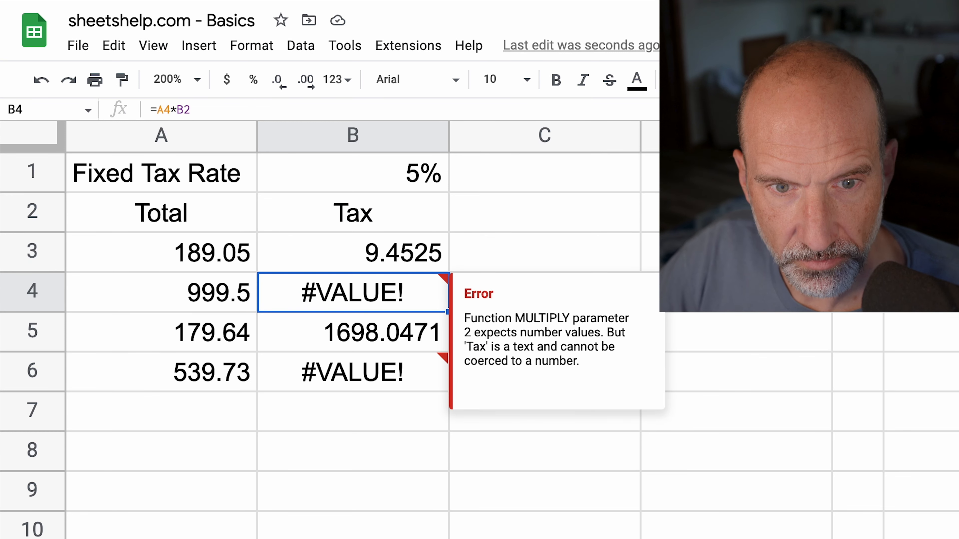
Clear the autofilled tax formulas from B4:B6
key(shift+Down)
key(shift+Down)
key(Delete)
Fix the tax rate's row in B3 by changing the formula to =A3*B$1 and accept the suggested autofill for B4:B6
key(Up)
key(Up)
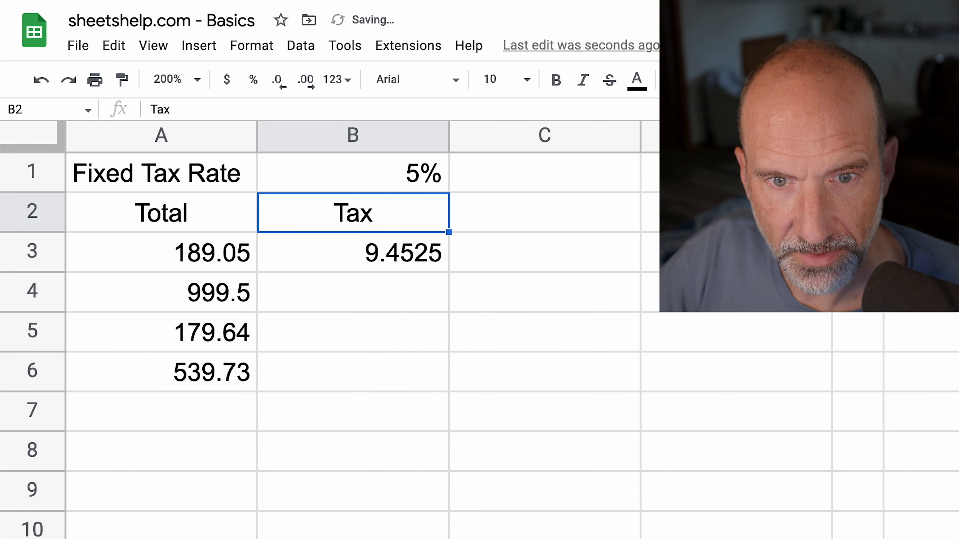
key(Down)
key(Return)
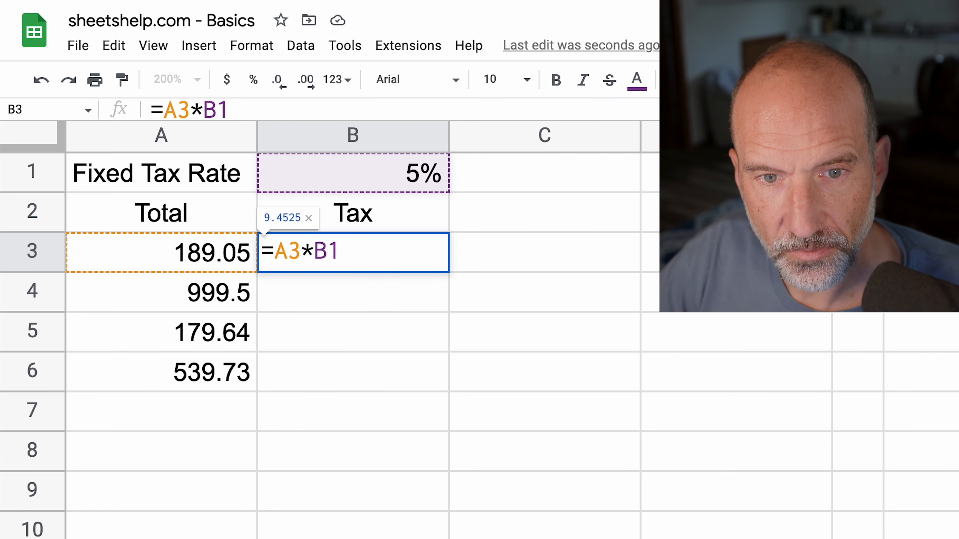
text($)
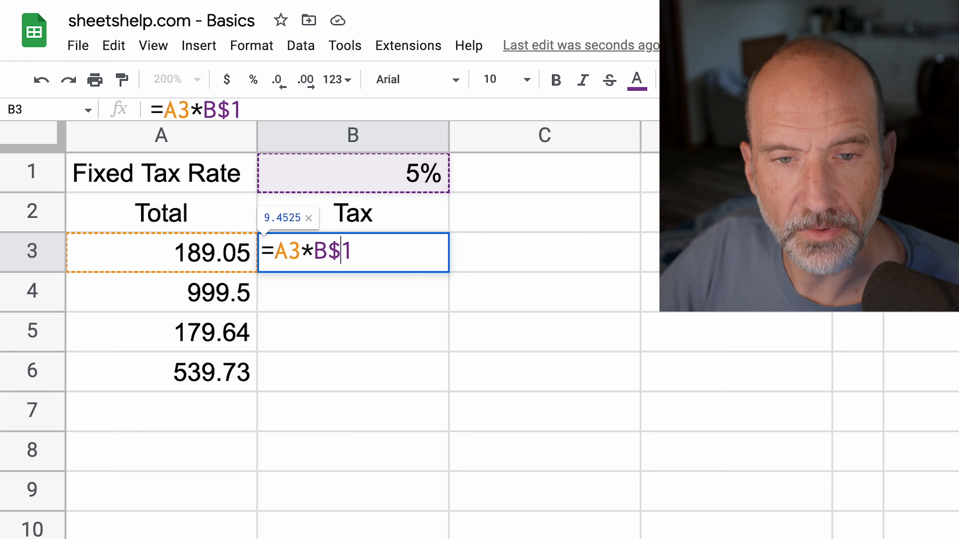
key(Left)
key(Left)
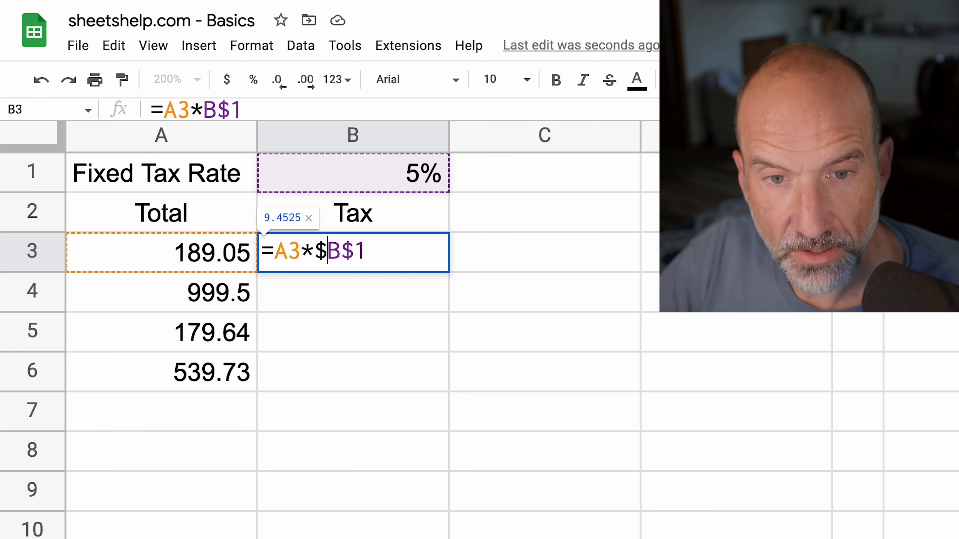
text($)
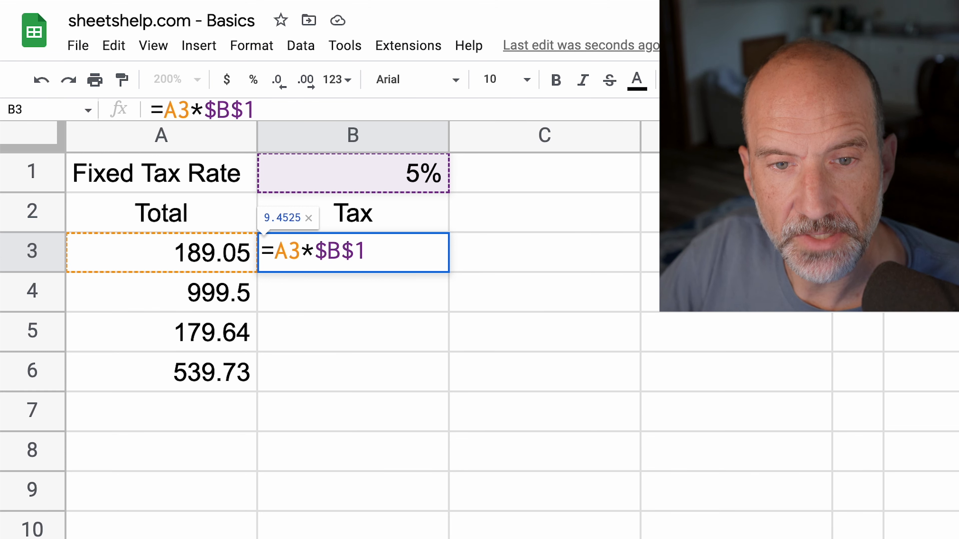
key(Delete)
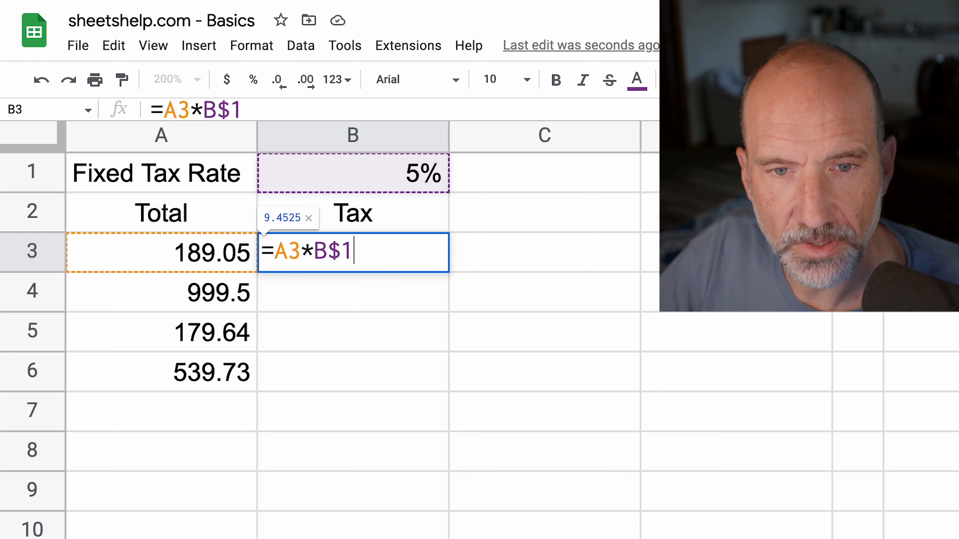
key(Return)
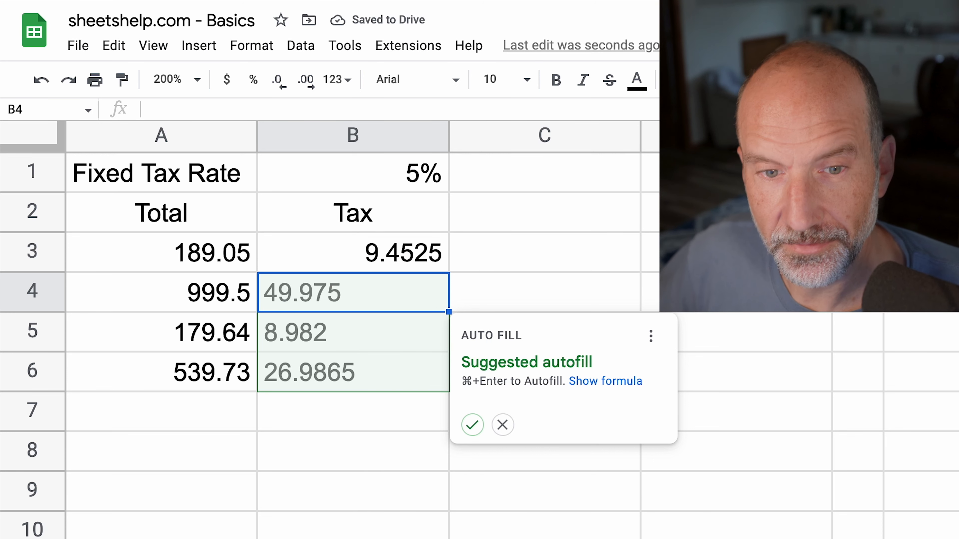
click(468, 424)
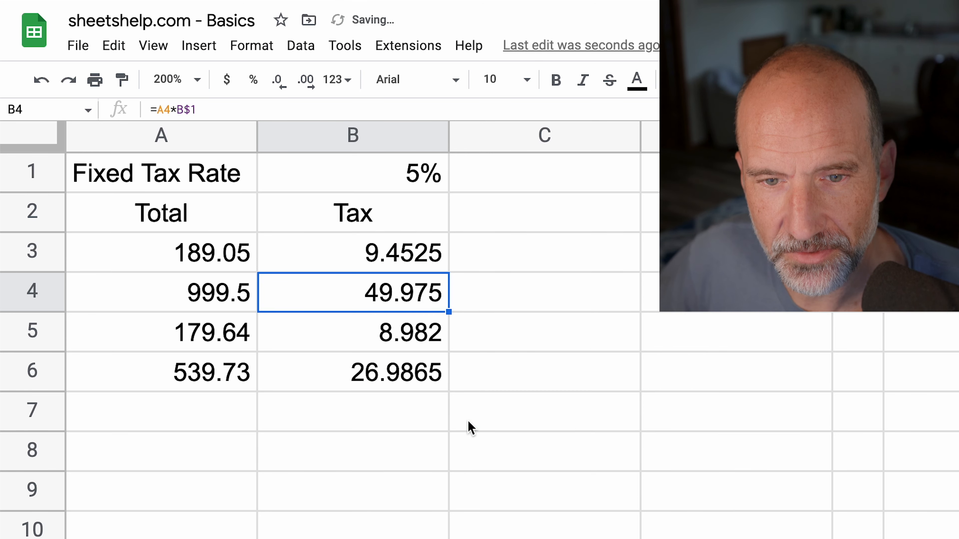
double_click(411, 377)
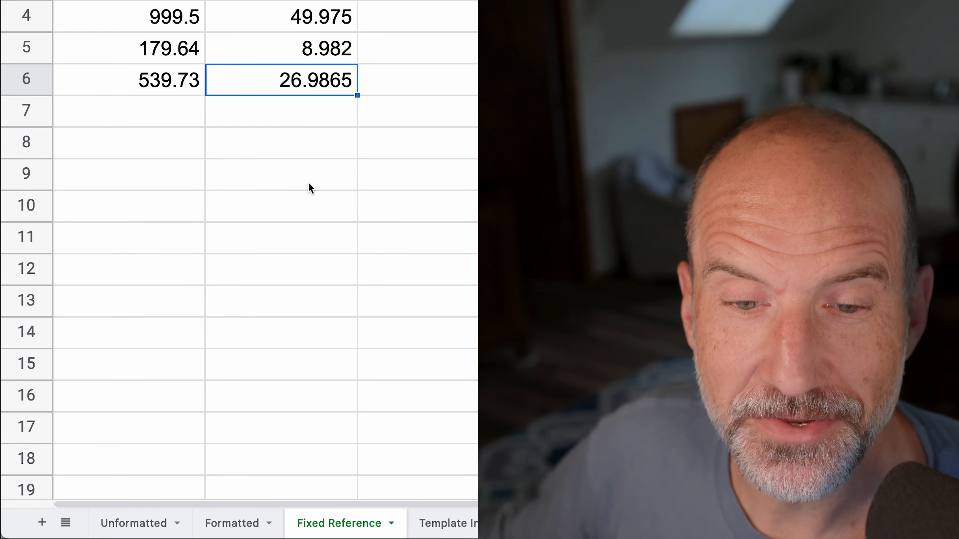
Enter a formula in B9 that references the total in cell E7 of the Unformatted sheet
click(310, 179)
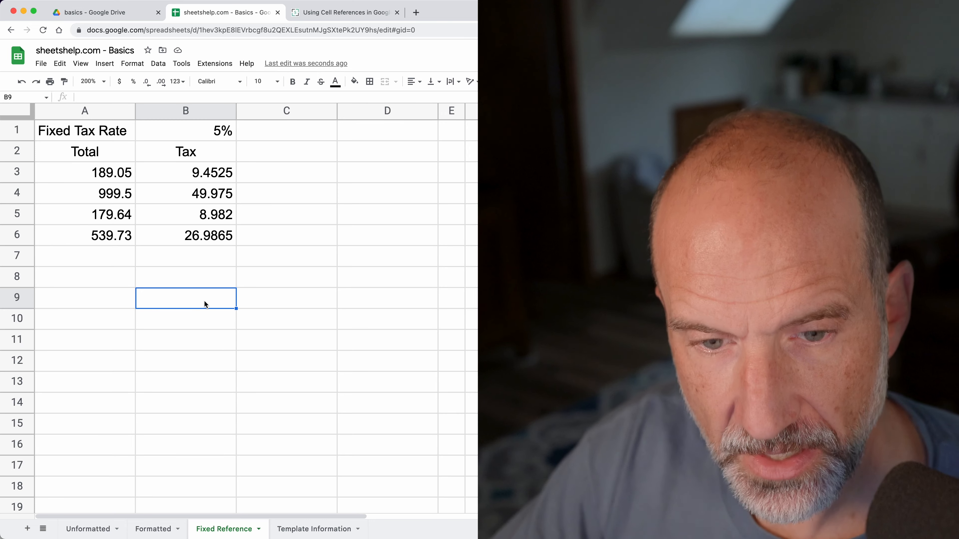
text(=)
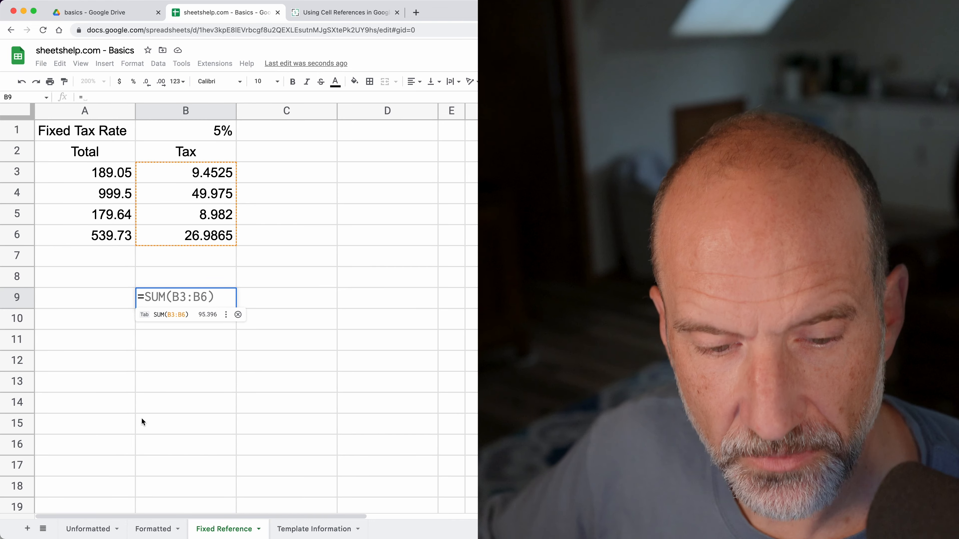
click(91, 526)
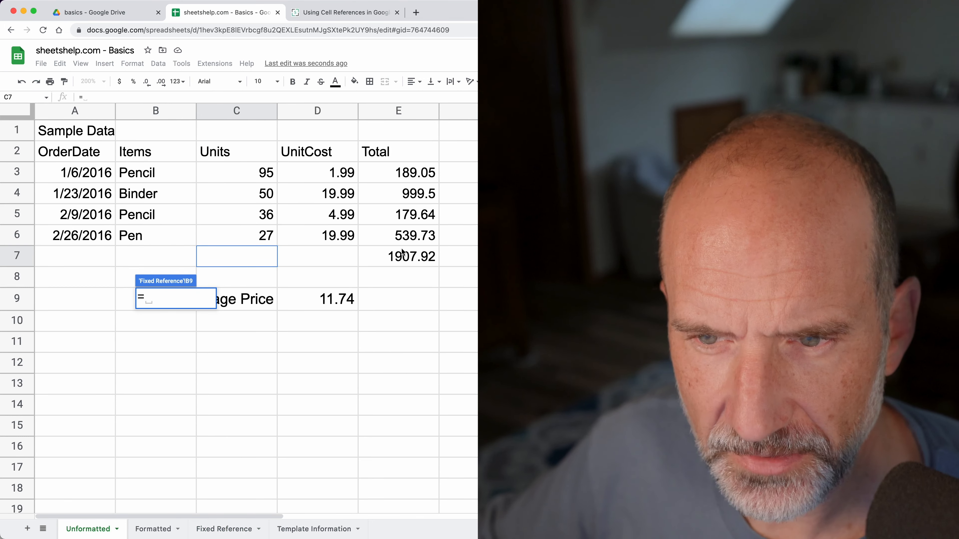
click(418, 260)
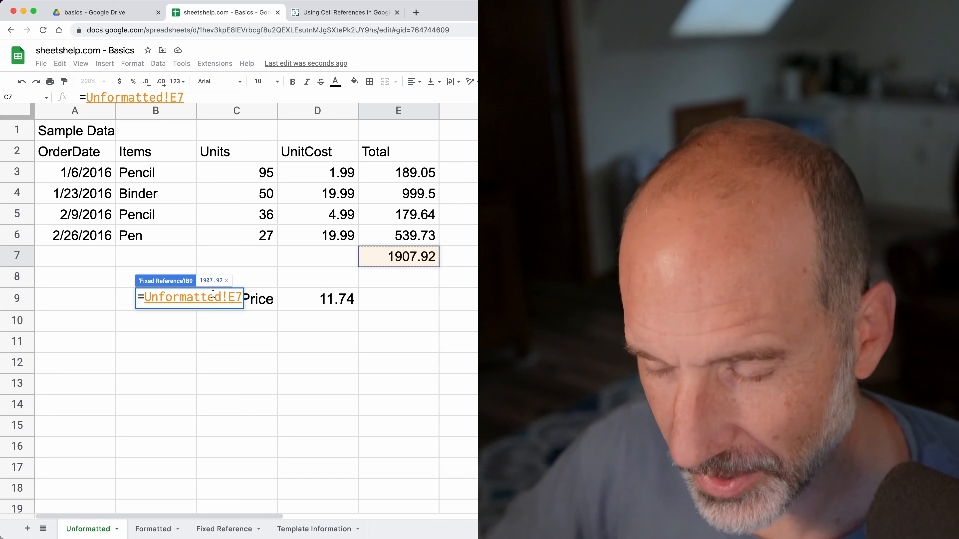
key(Return)
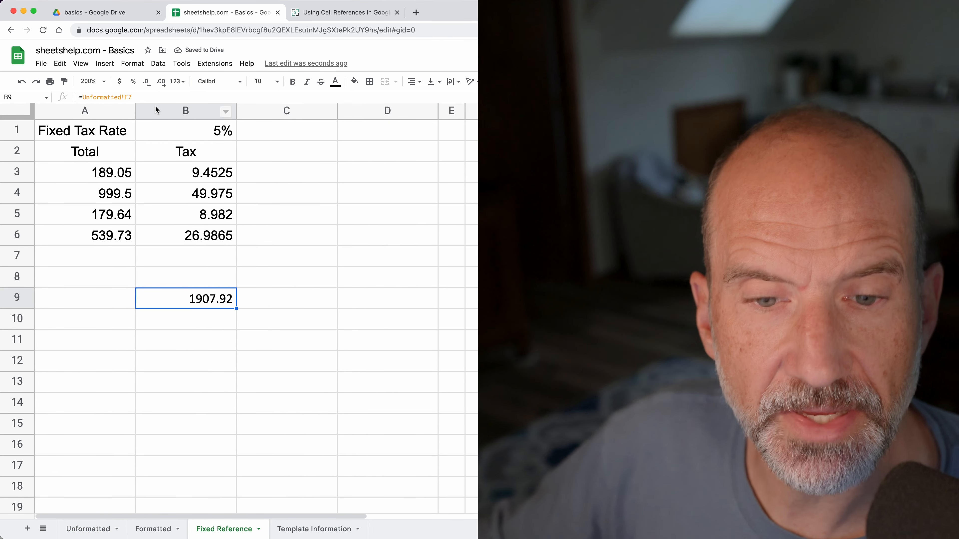
Change the cross-sheet reference in B9 to ='Unformatted'!E$7 with the sheet name in single quotes, and clear the cell
double_click(202, 296)
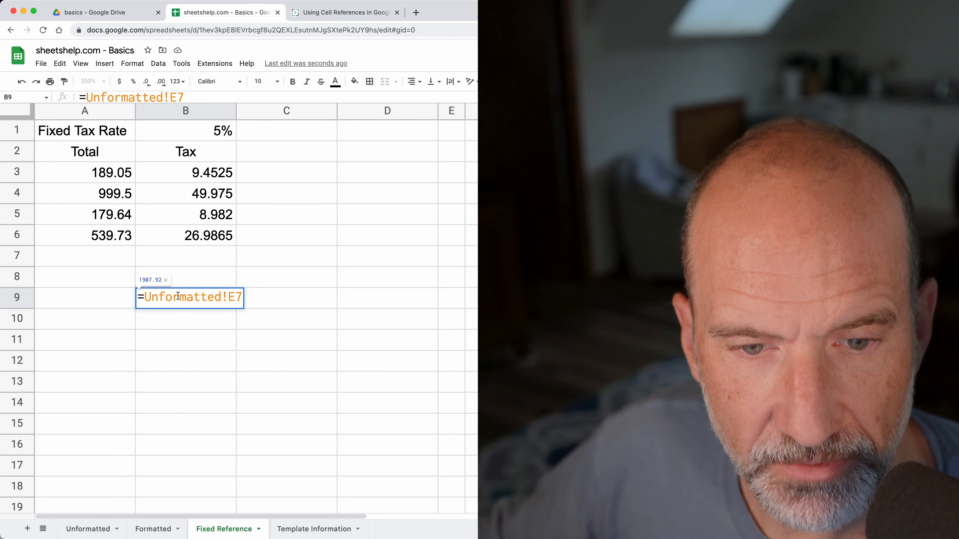
drag(147, 298, 218, 296)
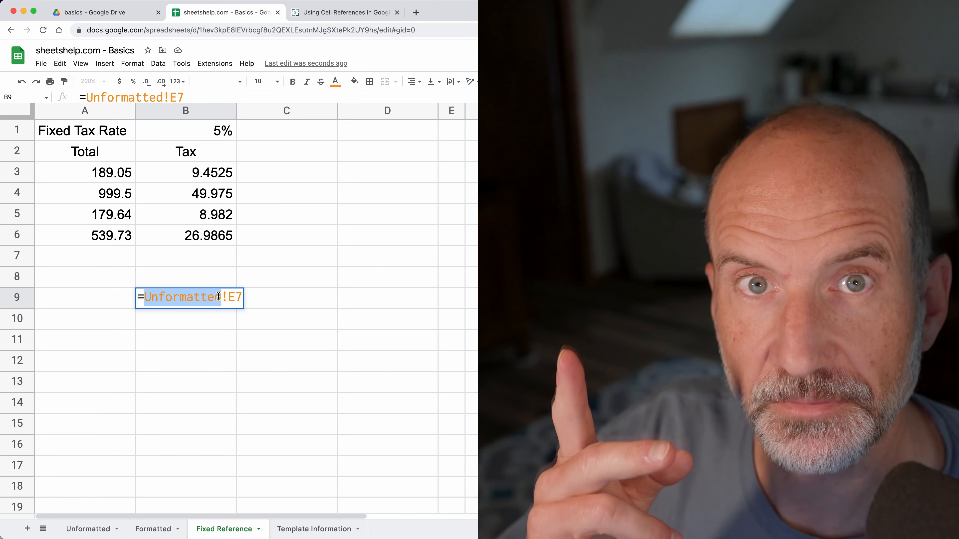
key(Left)
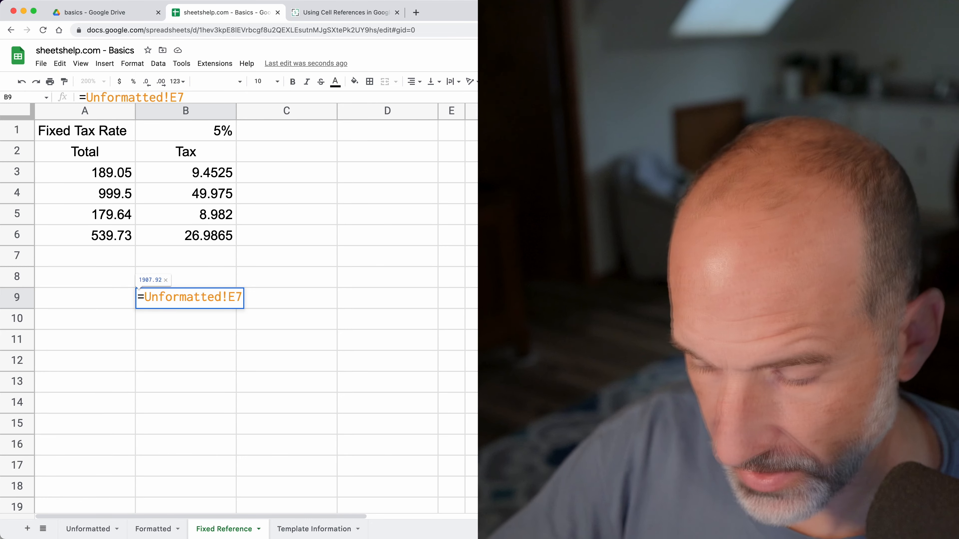
text(')
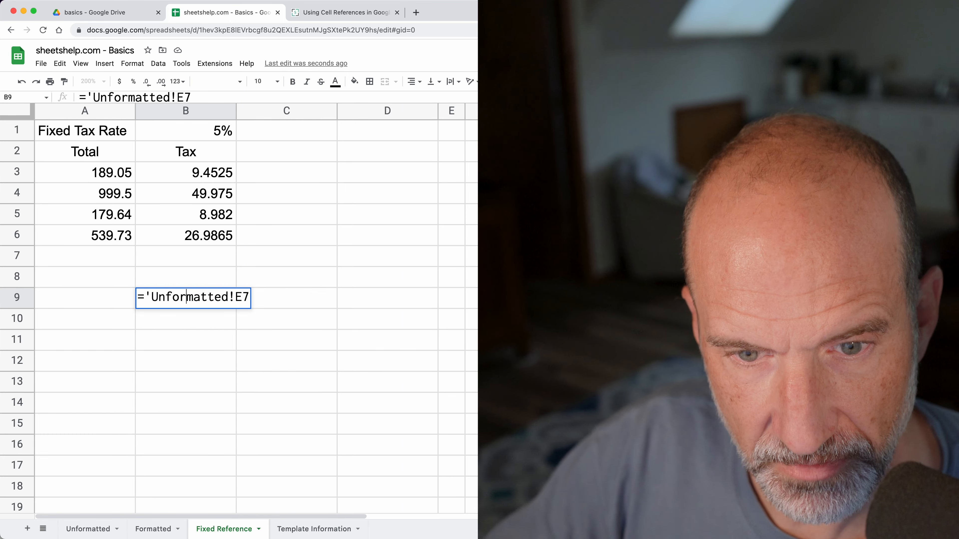
key(Right)
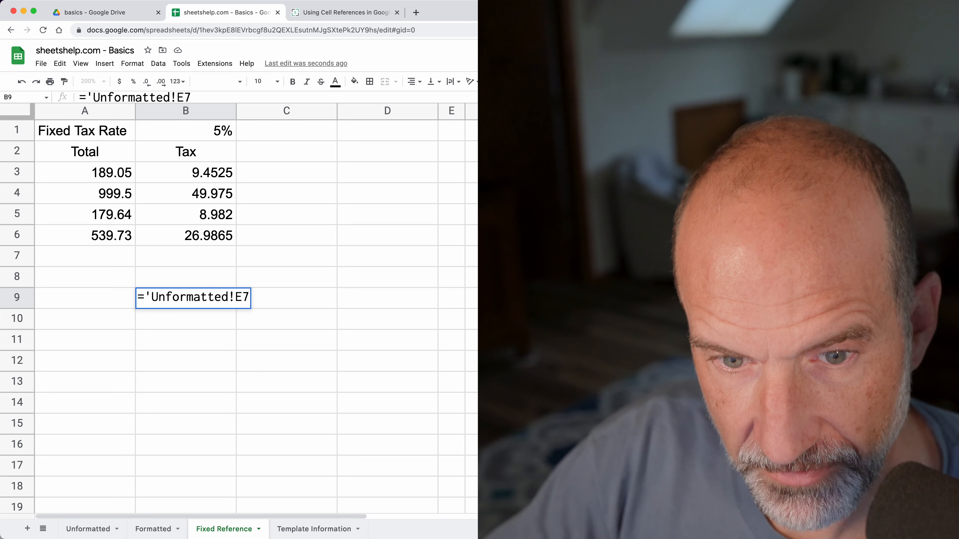
text(')
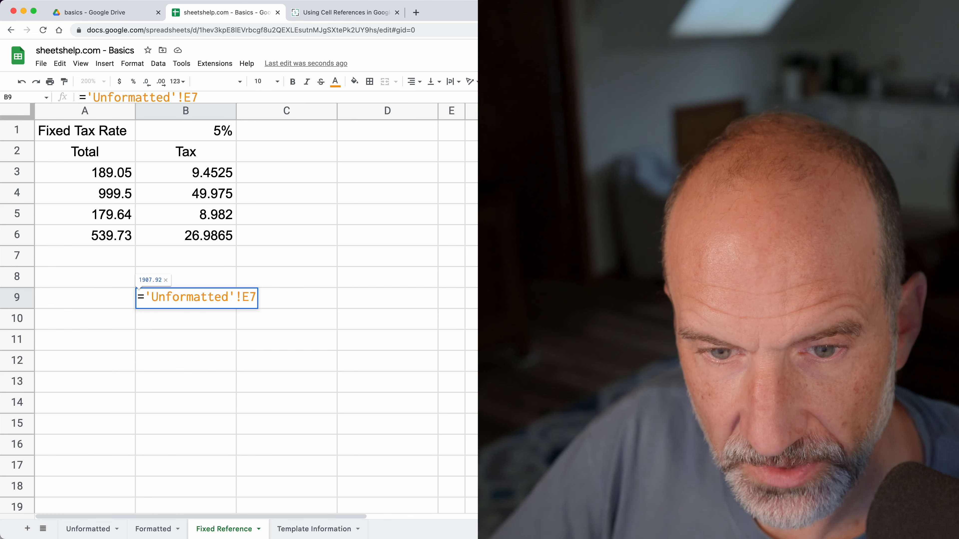
text($)
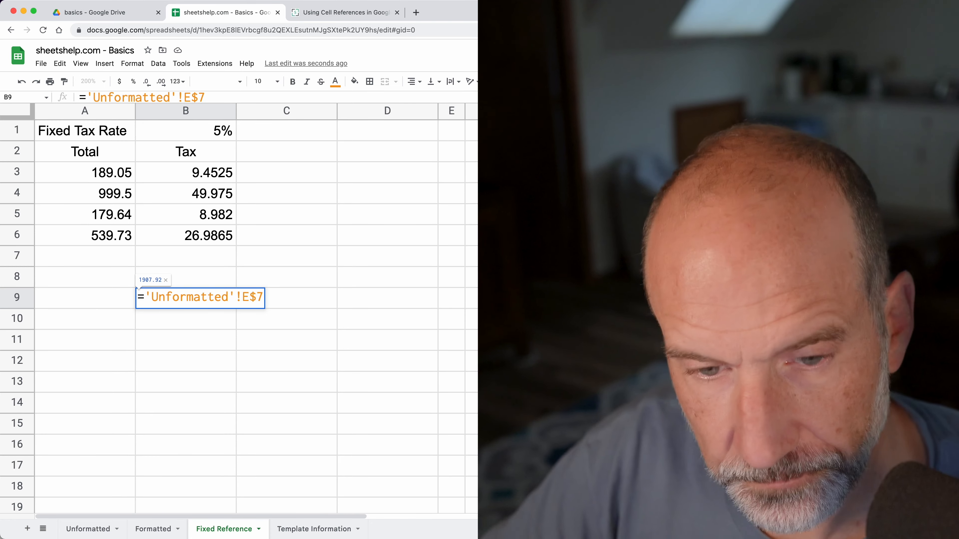
key(Return)
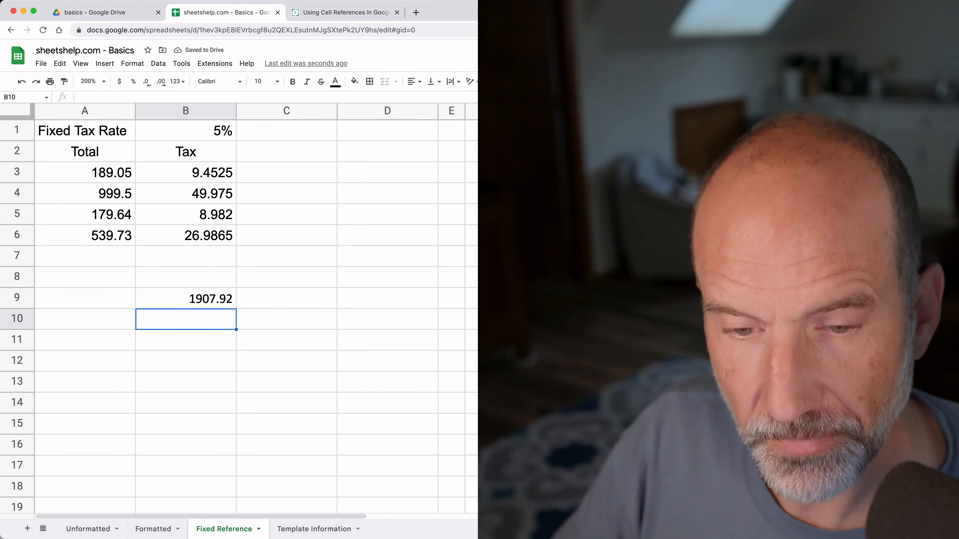
key(Up)
key(Delete)
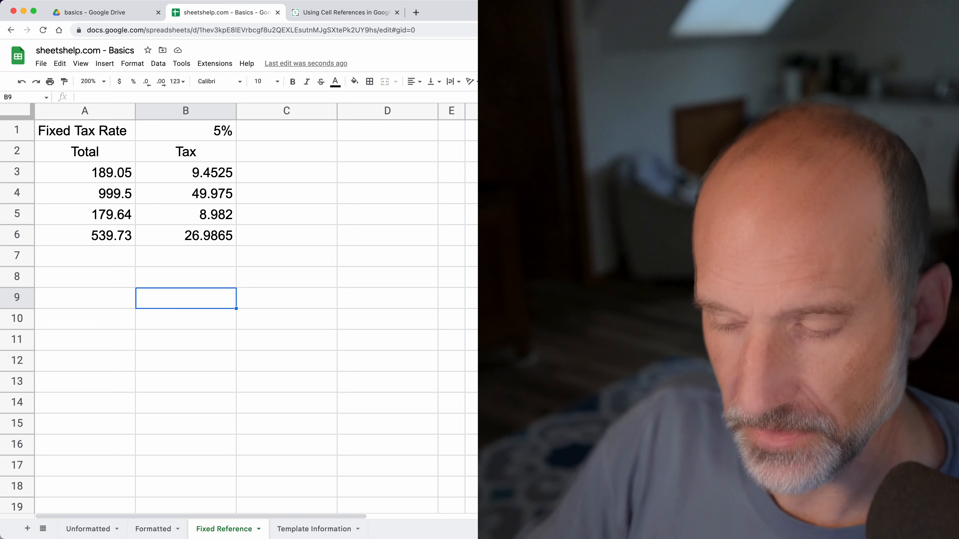
Start an IMPORTRANGE formula in B9 to examine its arguments and discard it
text(=IMPOR)
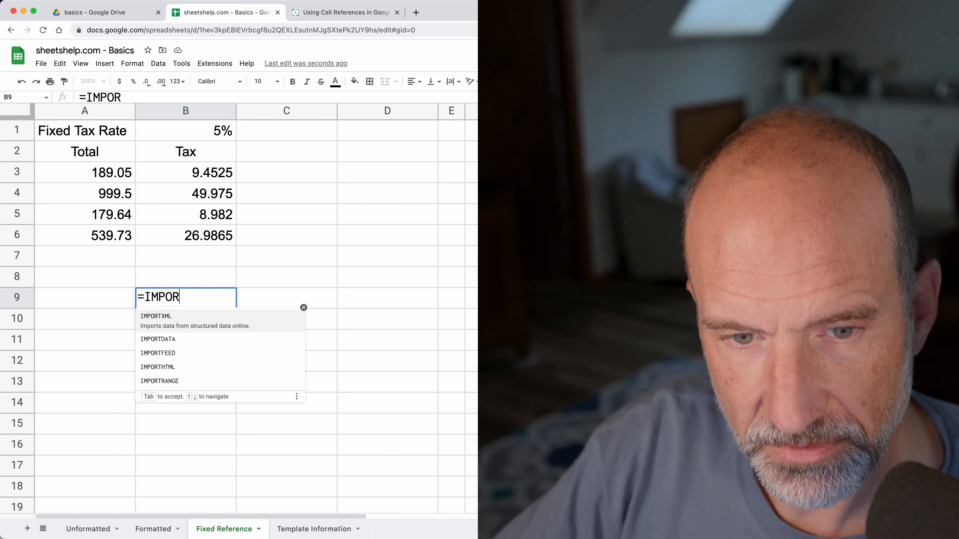
text(TRANGE()
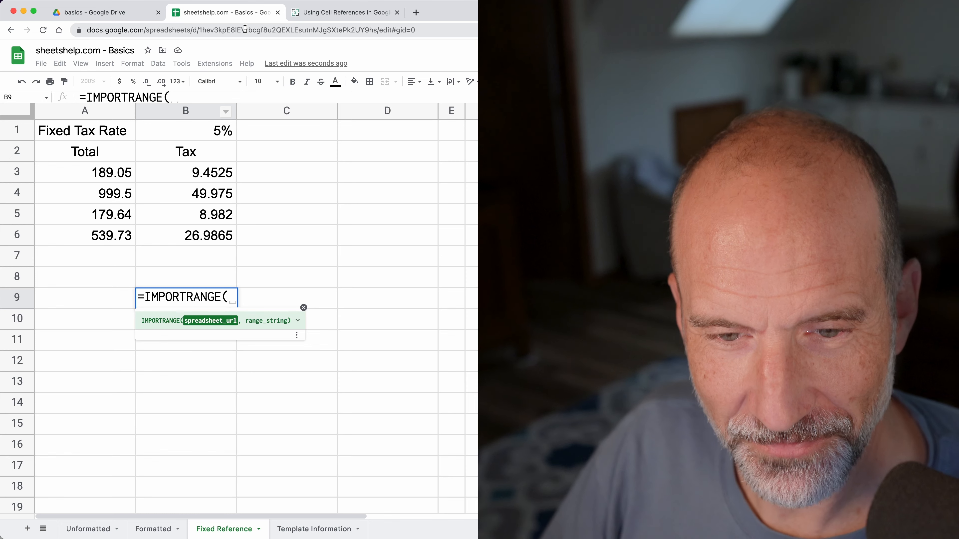
key(Escape)
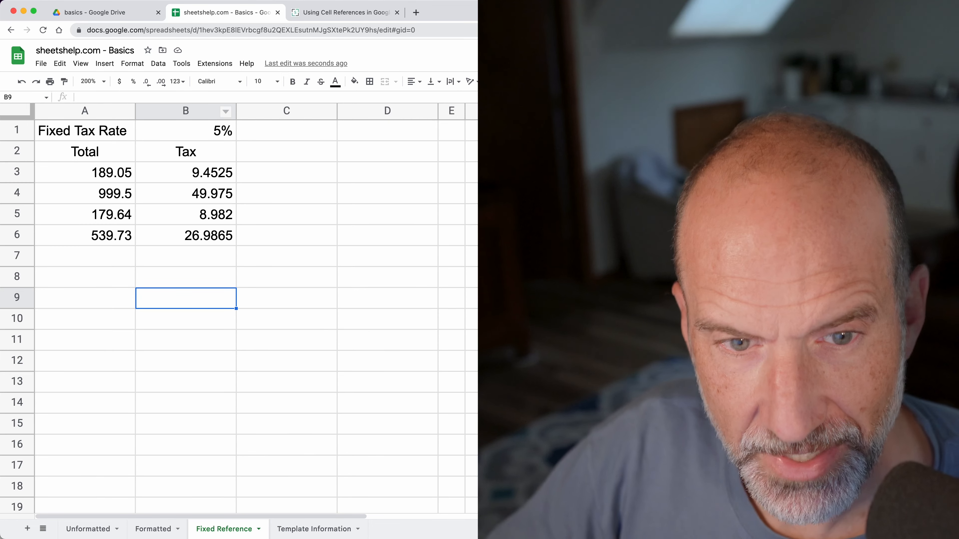
key(Up)
key(Up)
key(Left)
key(Right)
key(Right)
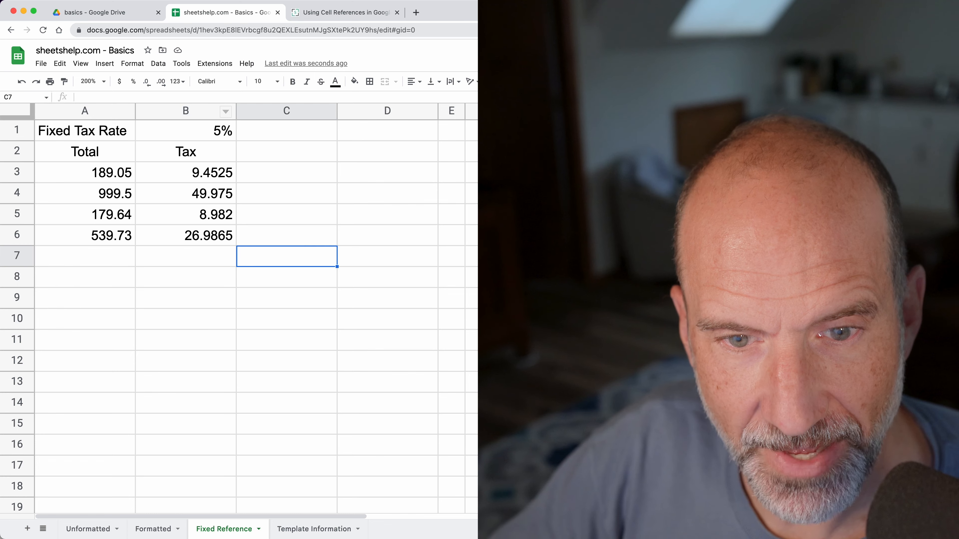
key(Left)
key(Left)
key(Right)
key(Down)
key(Down)
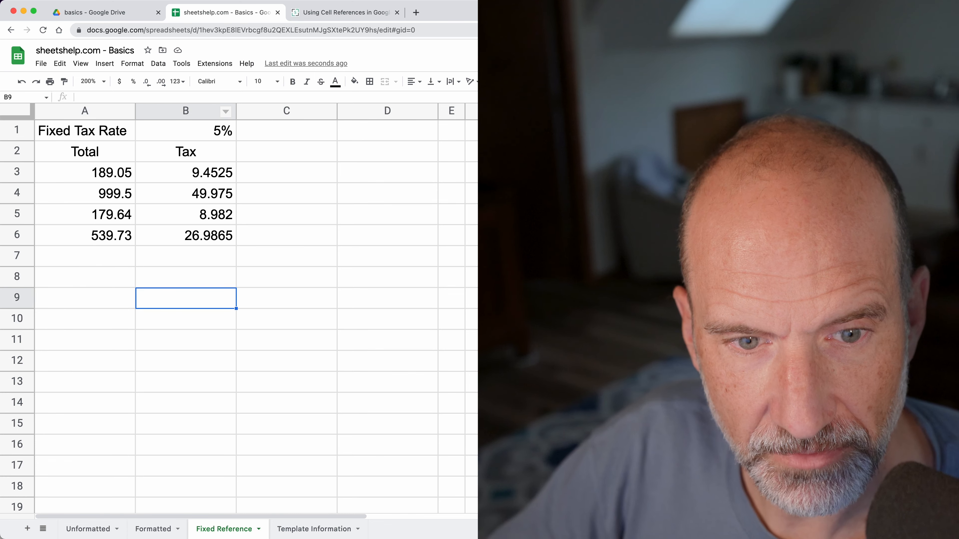
Enter the formula =AVERAGE(A3:A6) in D7 to average the values in the Total column
key(Up)
key(Left)
key(Up)
key(Right)
key(Right)
key(Right)
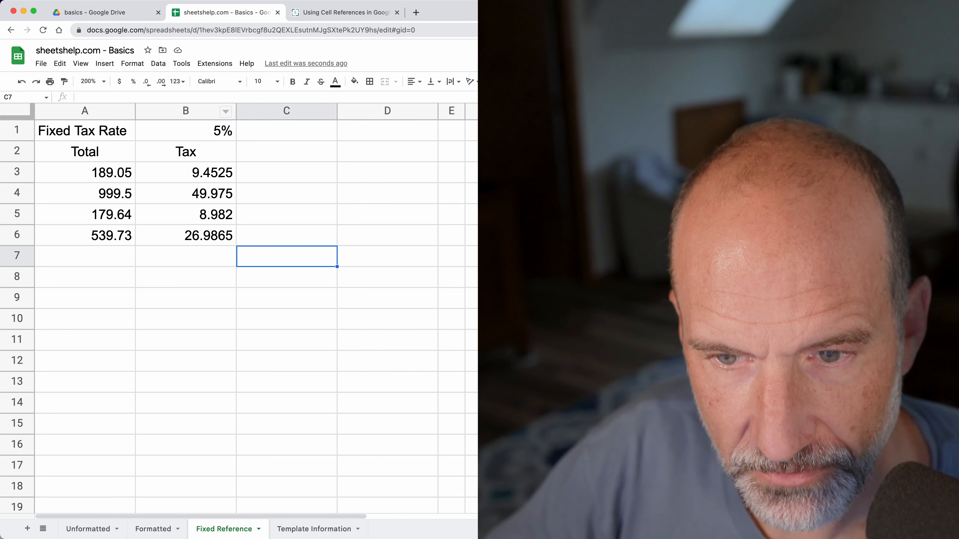
text(=)
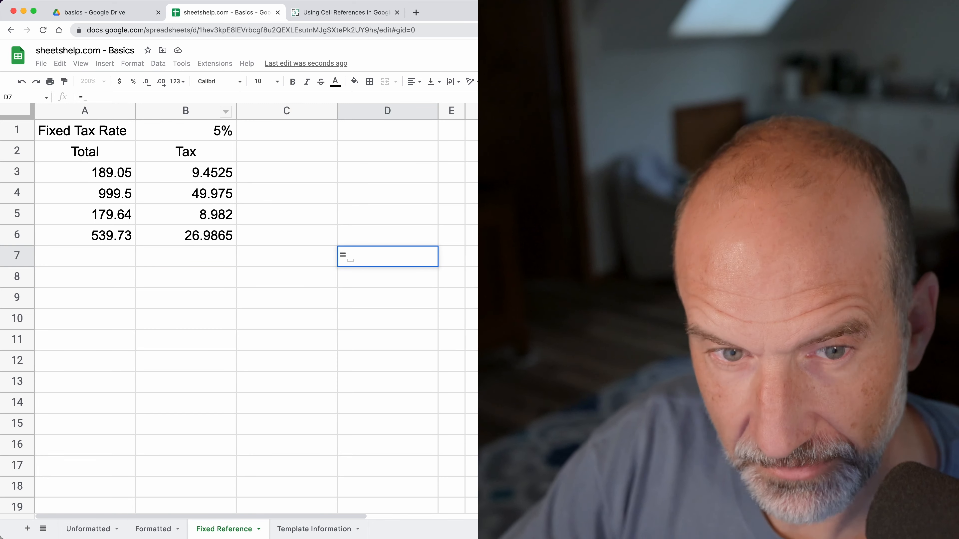
text(AVE)
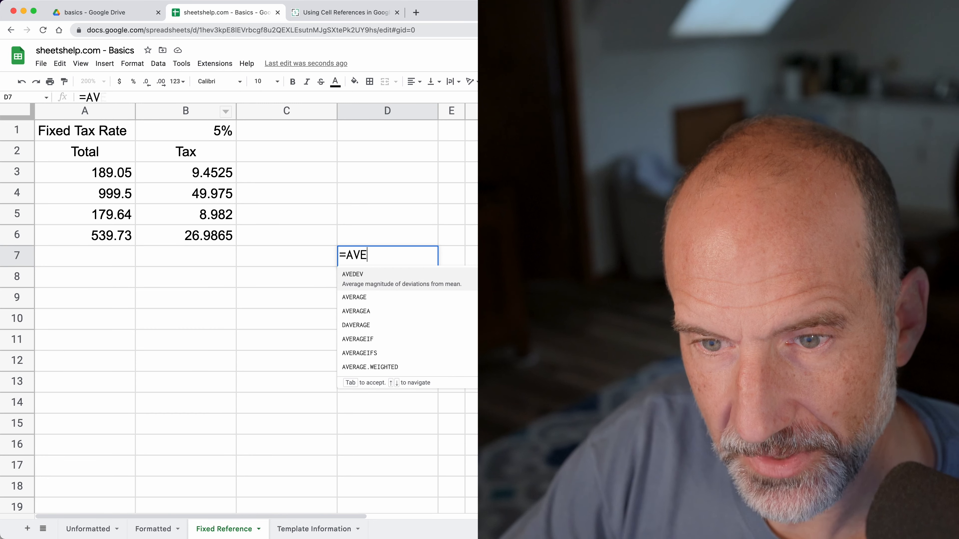
text(RAGE()
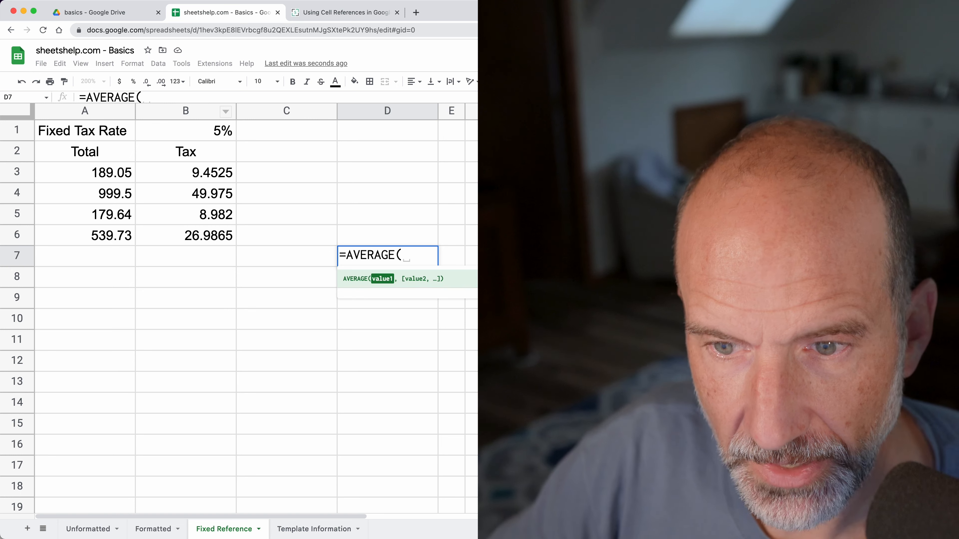
key(Left)
key(Left)
key(Left)
key(Up)
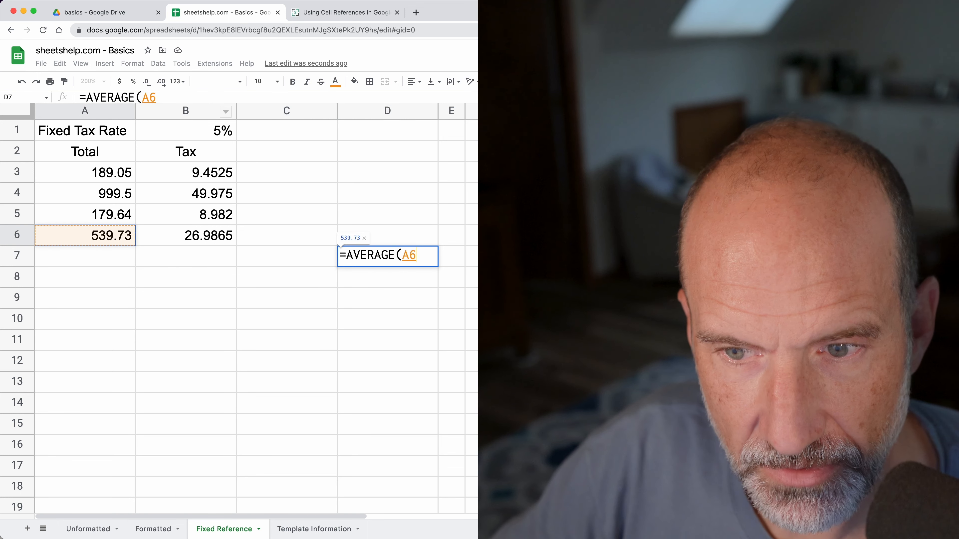
key(shift+Up)
key(shift+Up)
key(shift+Up)
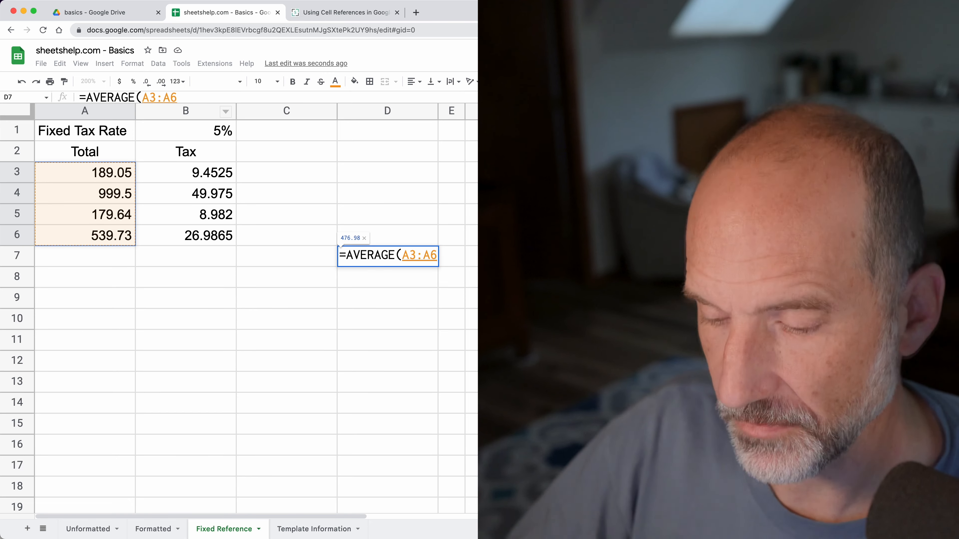
text())
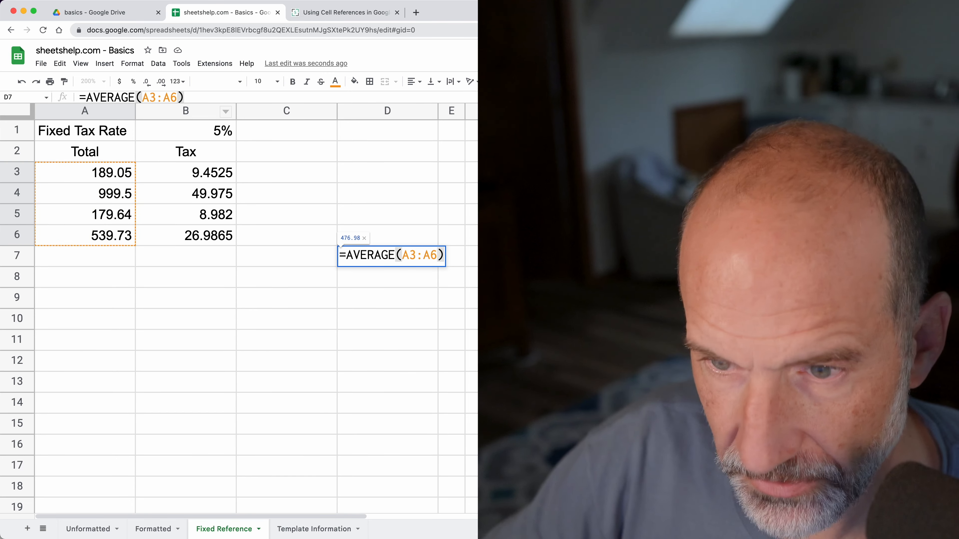
key(Return)
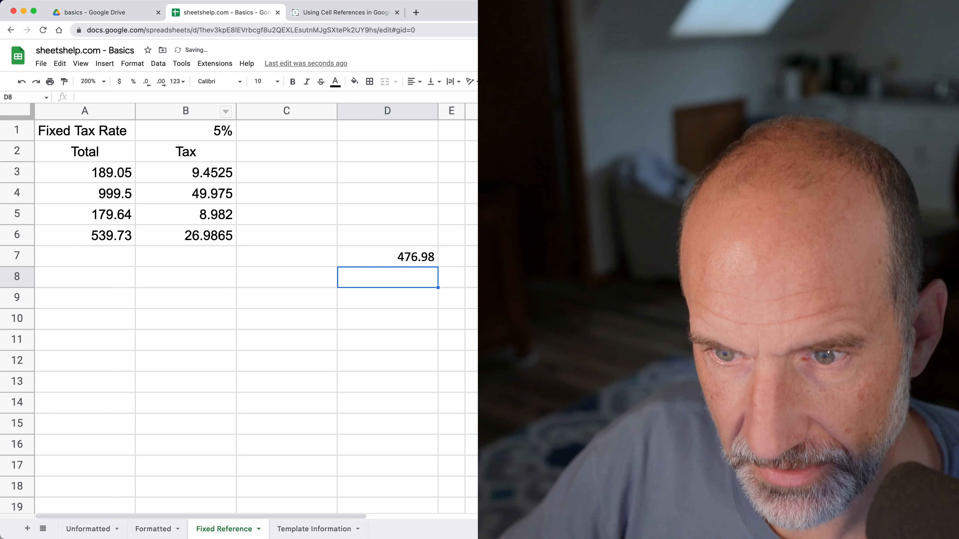
Add the value 455555555 in A7, directly below the existing totals
key(Up)
key(Left)
key(Left)
key(Left)
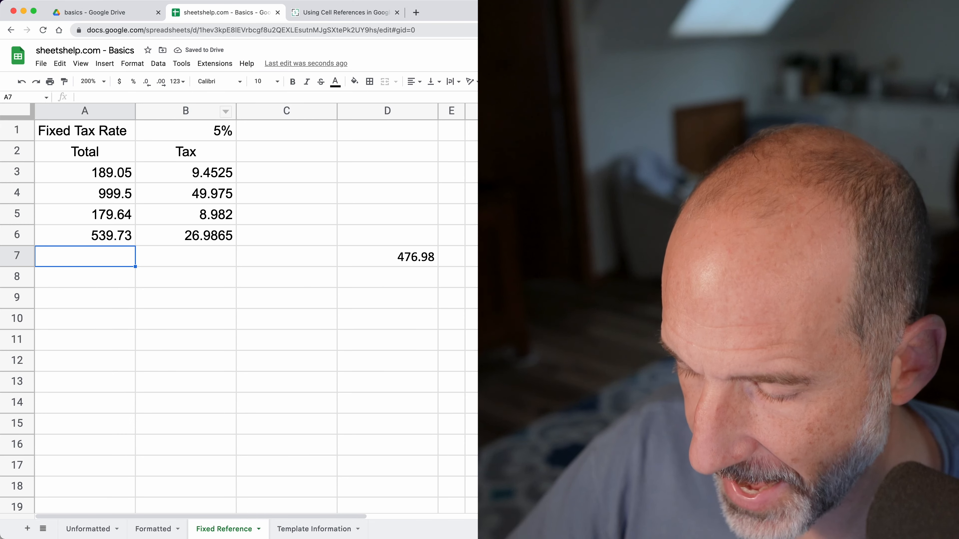
text(455555555)
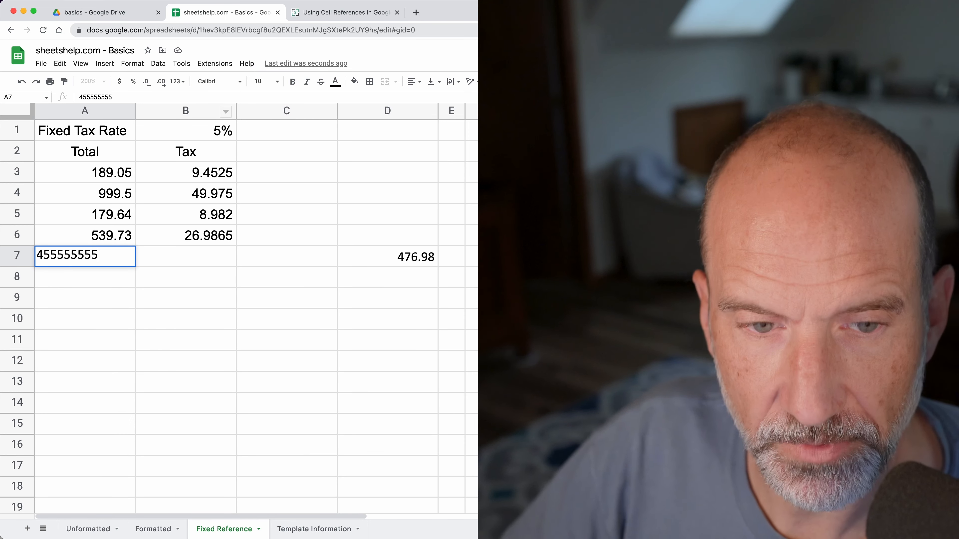
key(Return)
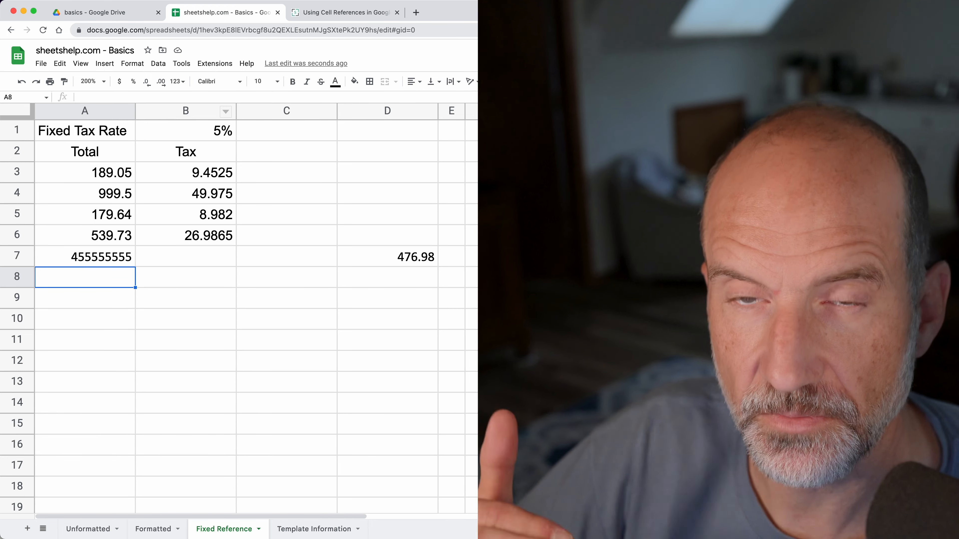
Change the AVERAGE formula in D7 to the open-ended range A3:A so it covers every value added to the column
key(Up)
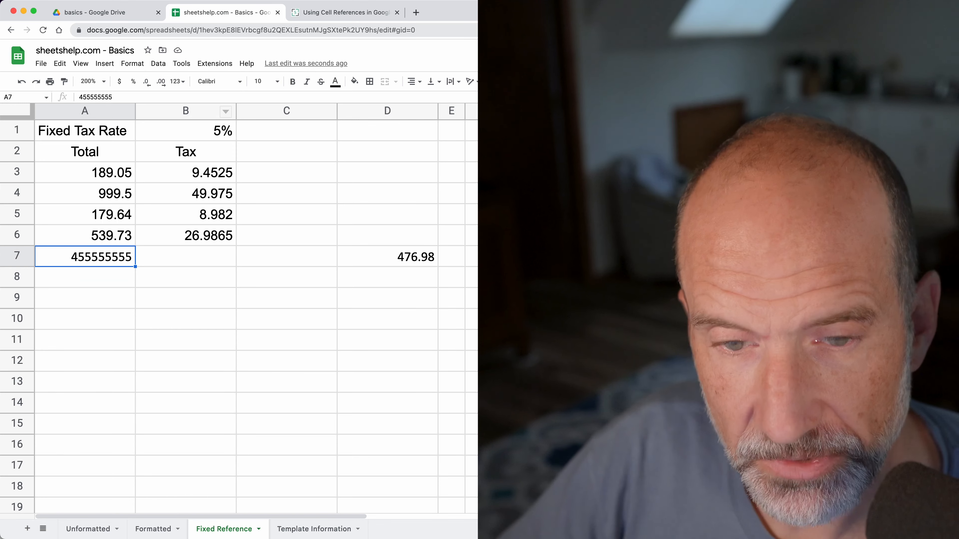
key(Right)
key(Right)
key(Right)
key(Return)
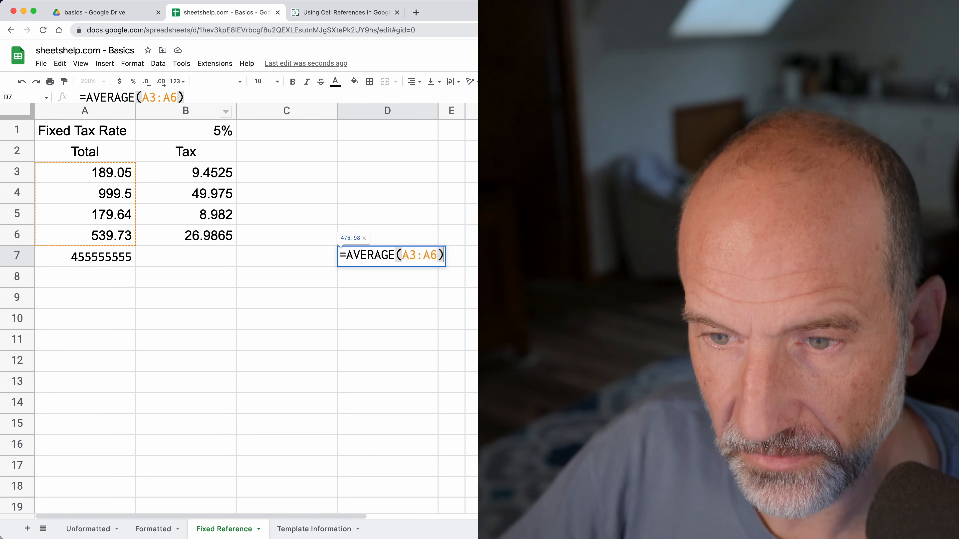
key(Left)
key(Left)
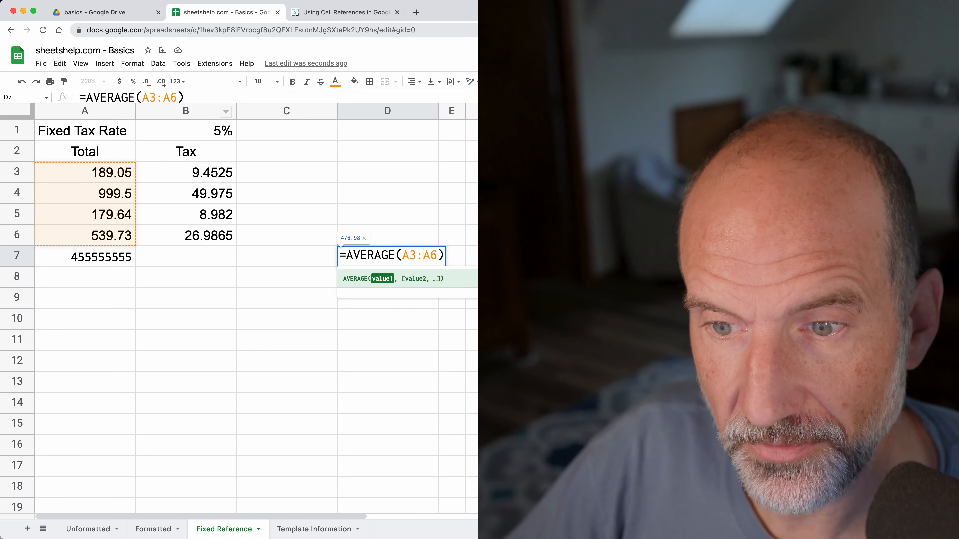
key(Delete)
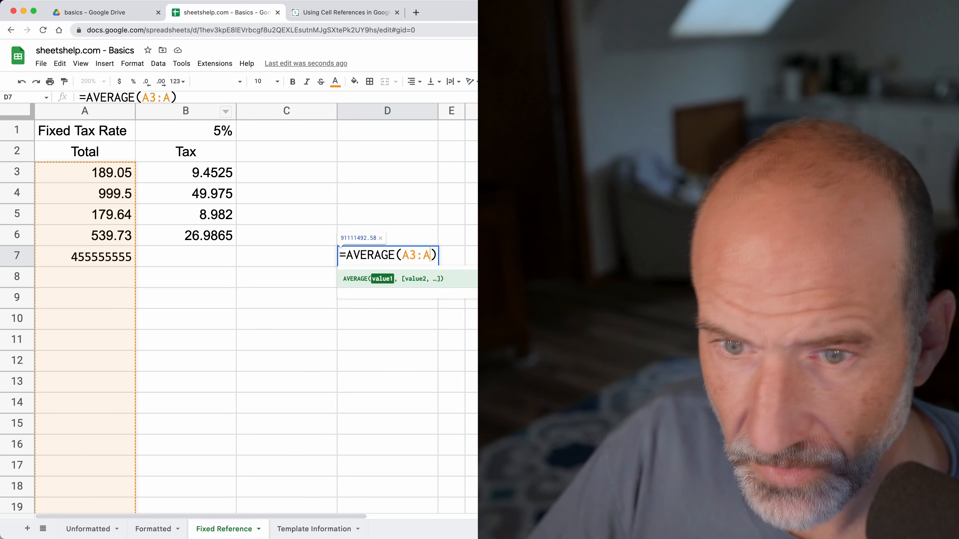
key(Return)
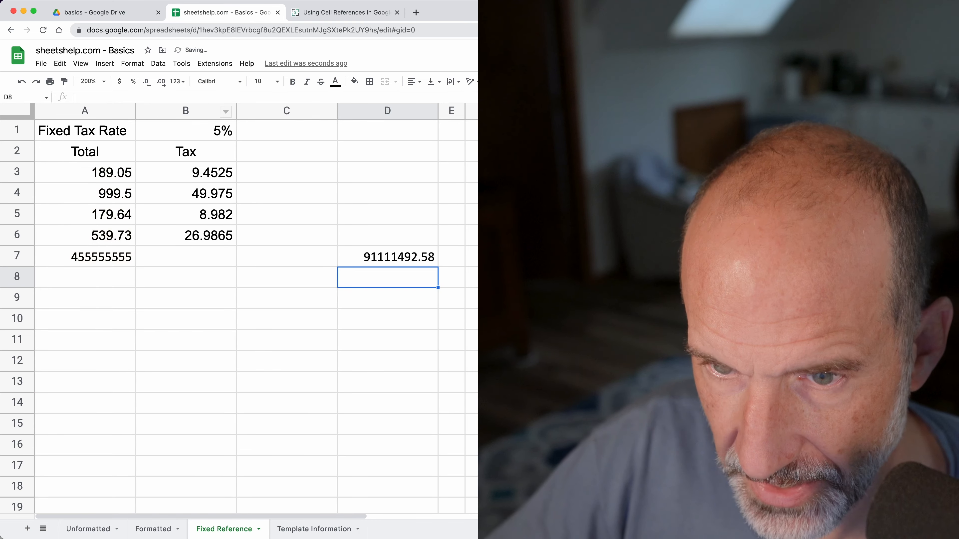
key(Left)
key(Left)
key(Left)
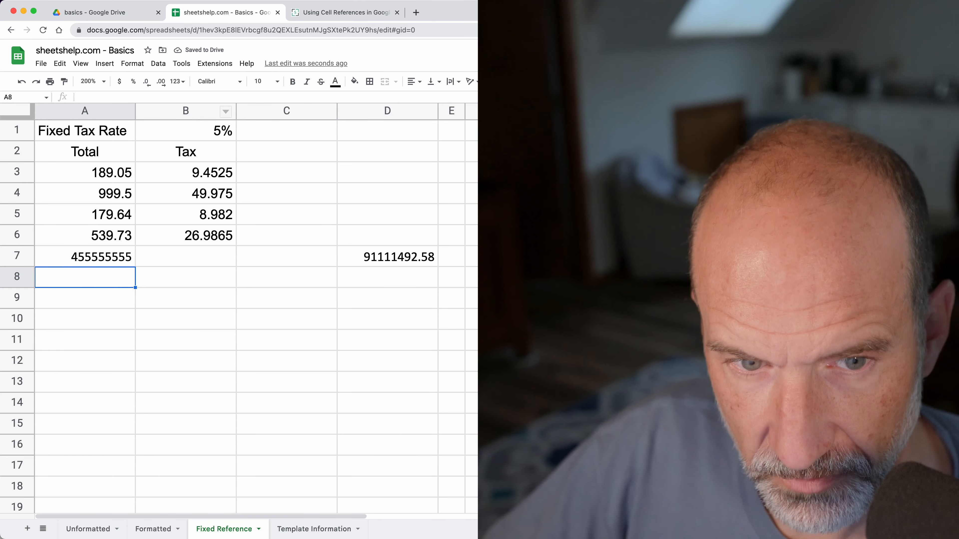
text(88888888888888)
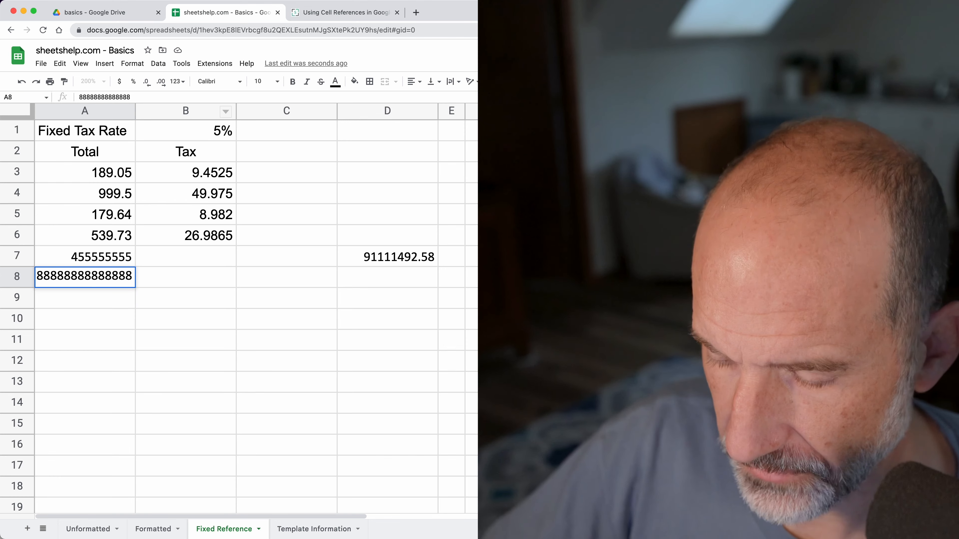
key(Return)
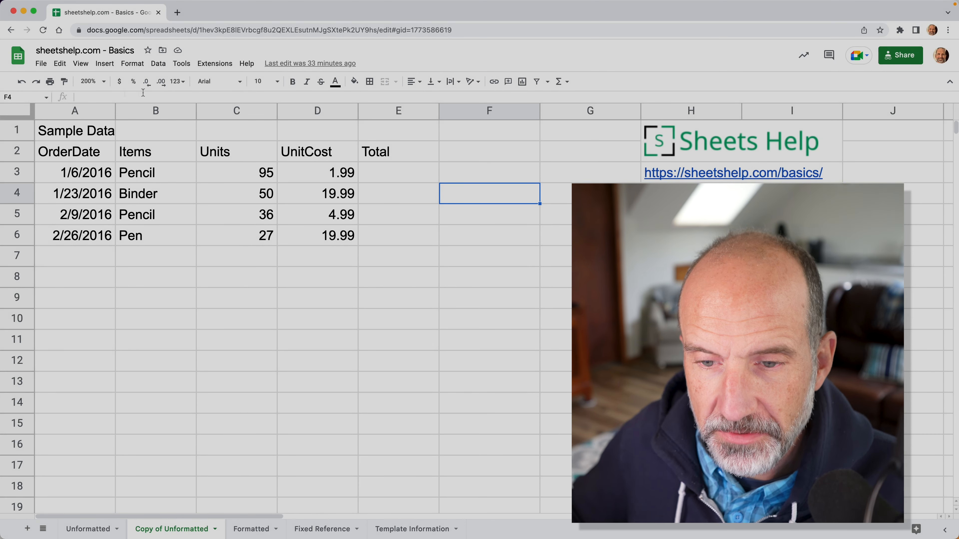
Total the Units column in C7 by accepting the suggested formula =SUM(C2:C6), and inspect its range
click(233, 256)
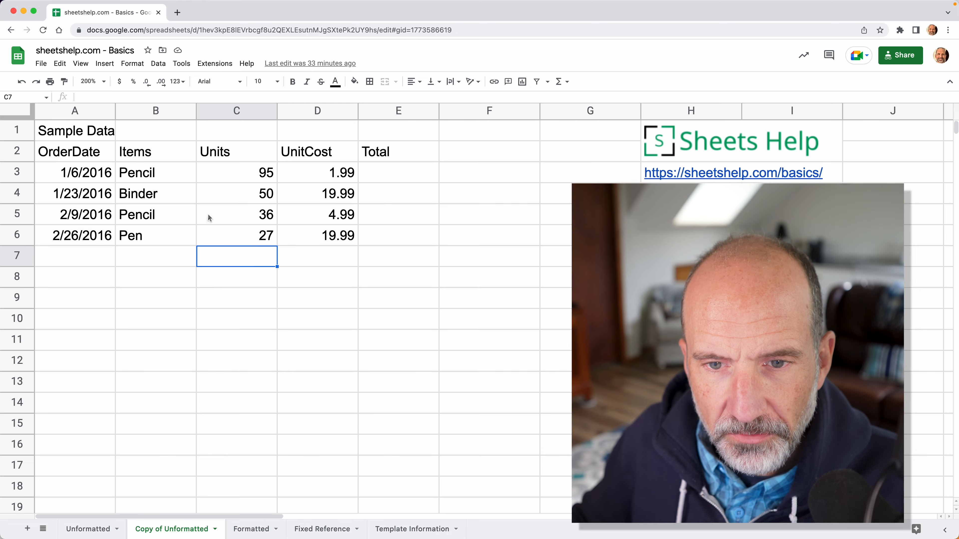
drag(219, 176, 225, 225)
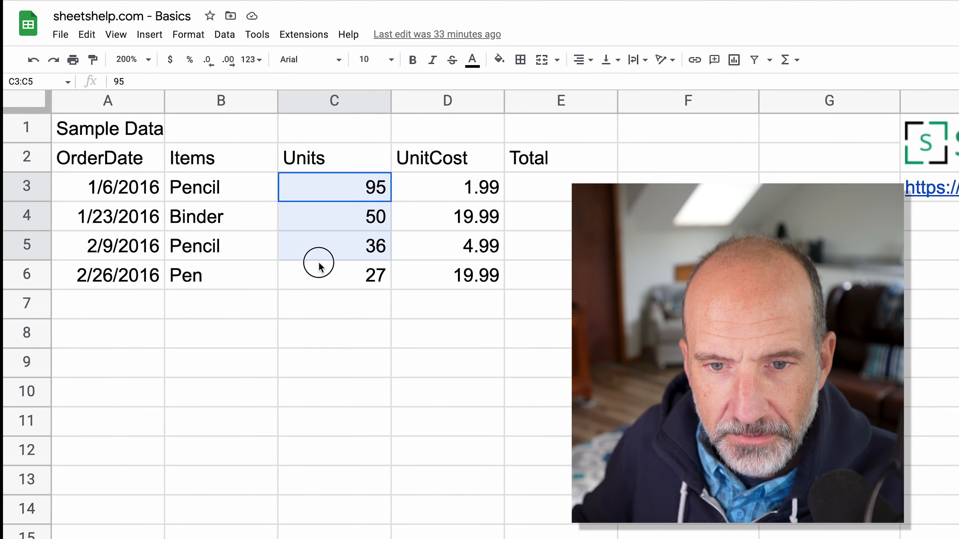
drag(319, 263, 320, 274)
click(333, 304)
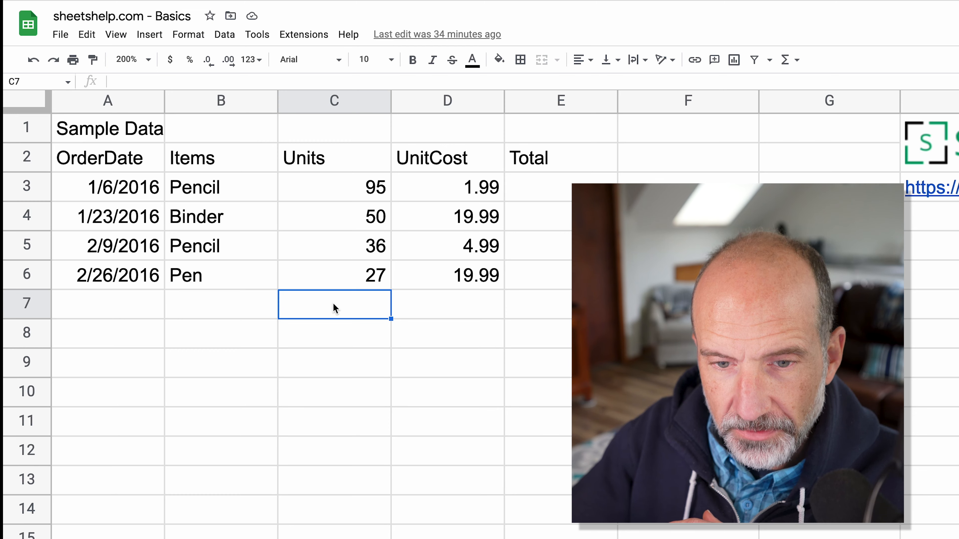
text(=)
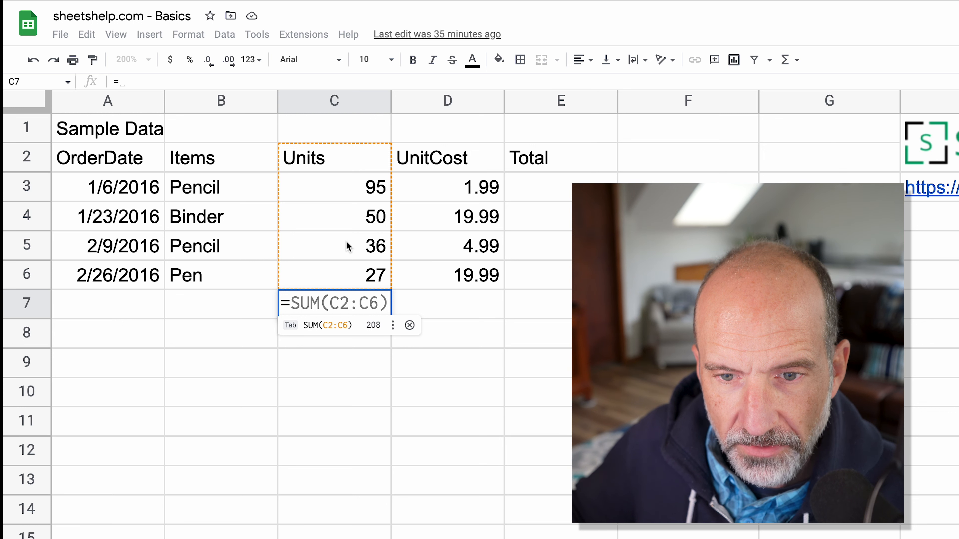
click(366, 331)
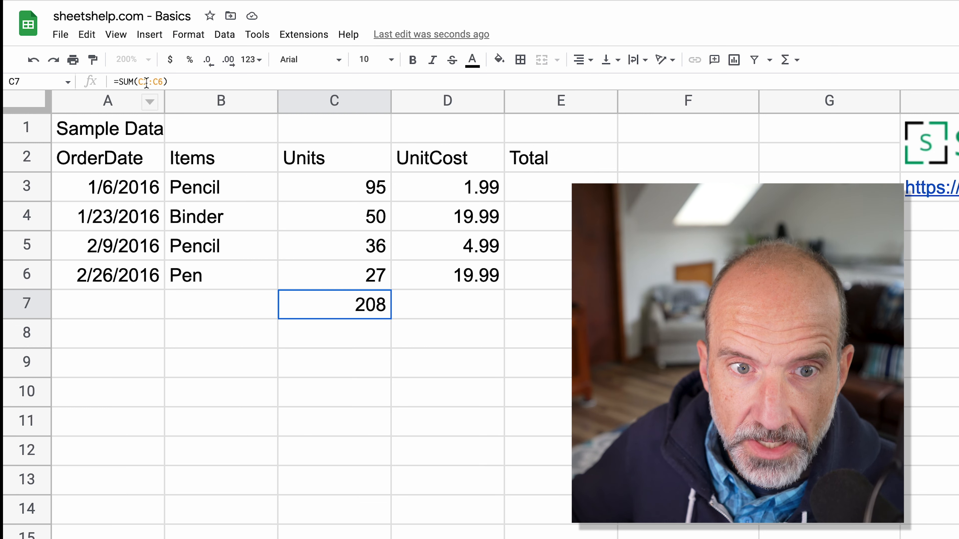
double_click(373, 310)
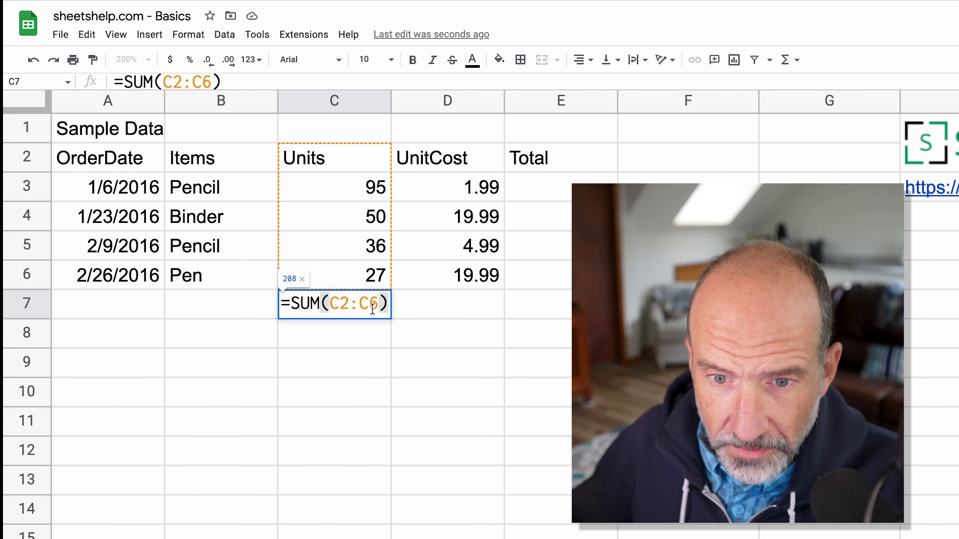
key(Escape)
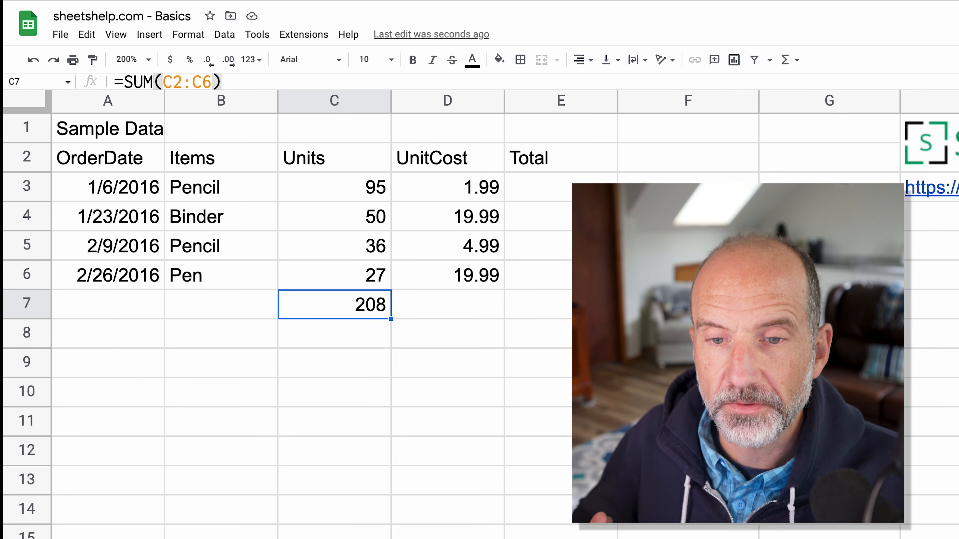
Change the units of the 2/9/2016 Pencil order in C5 to 40
click(355, 251)
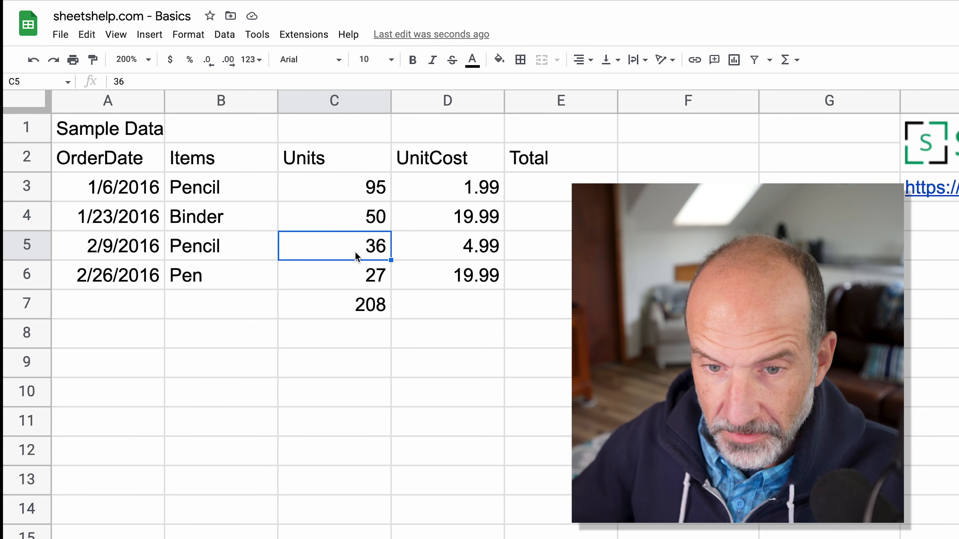
text(40)
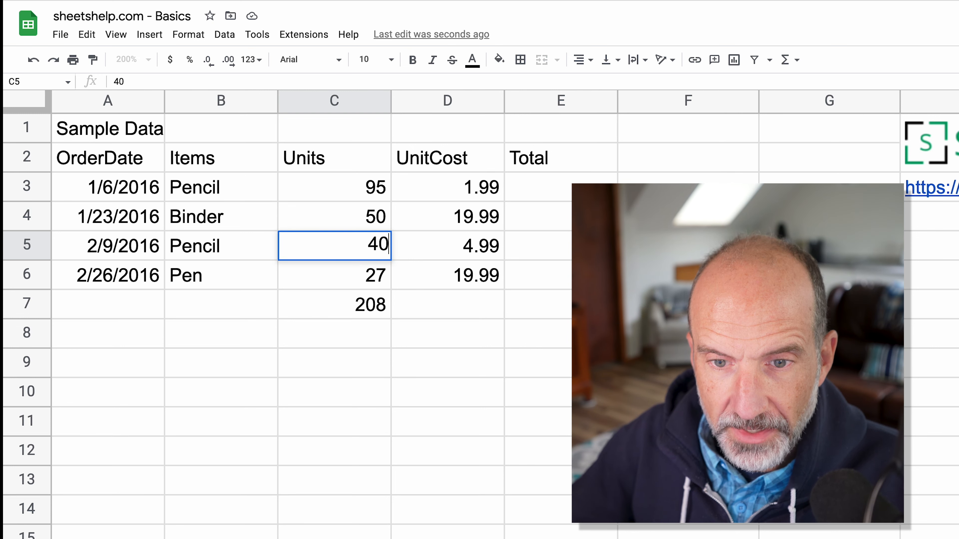
key(Return)
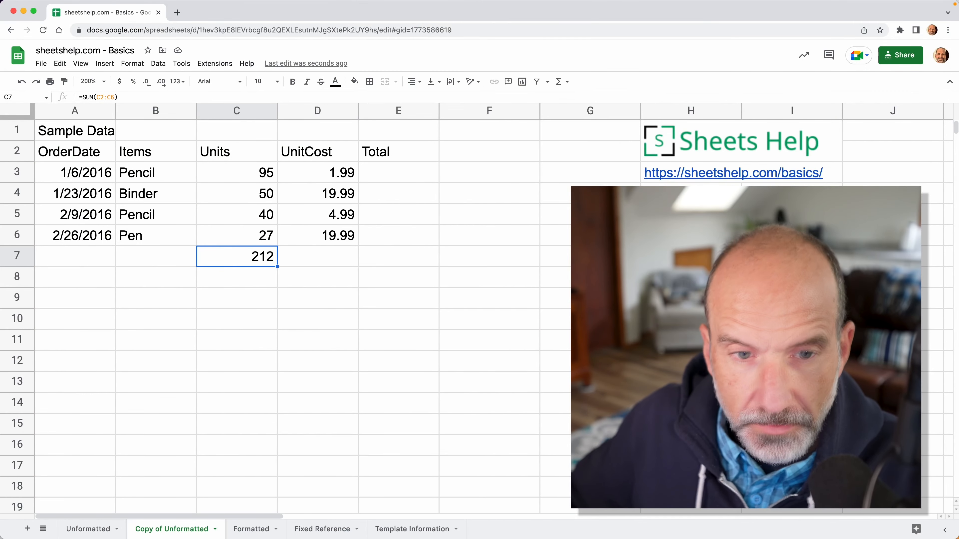
Format the UnitCost values in D3:D6 as currency
click(392, 179)
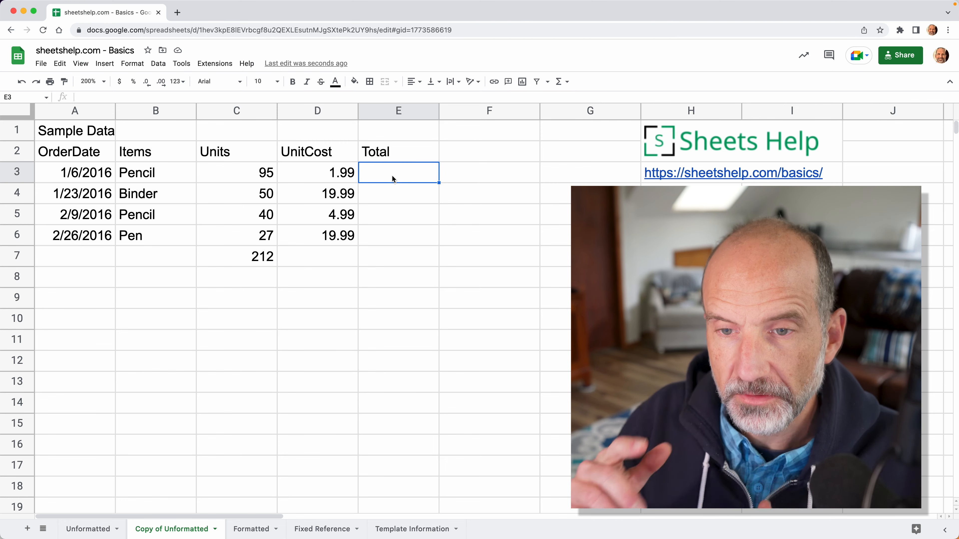
drag(338, 171, 361, 240)
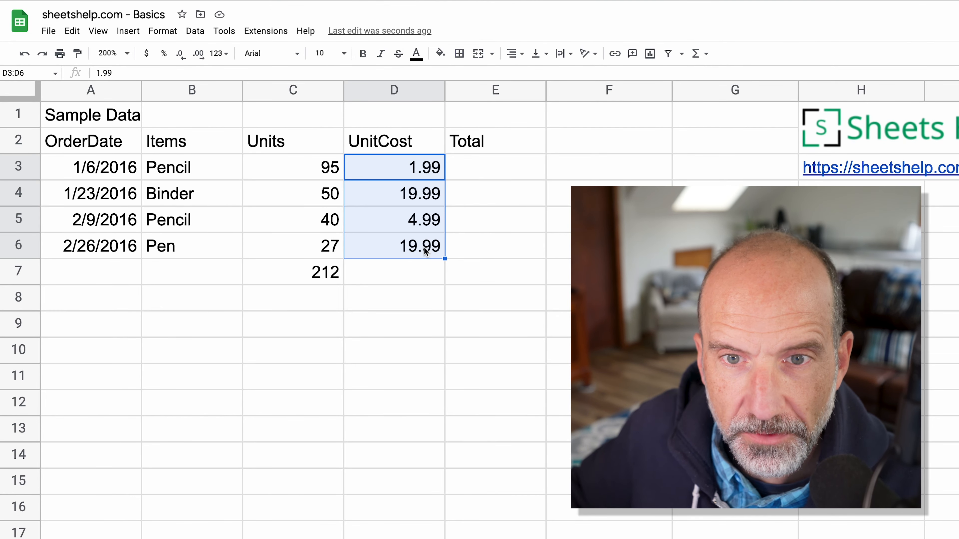
click(146, 53)
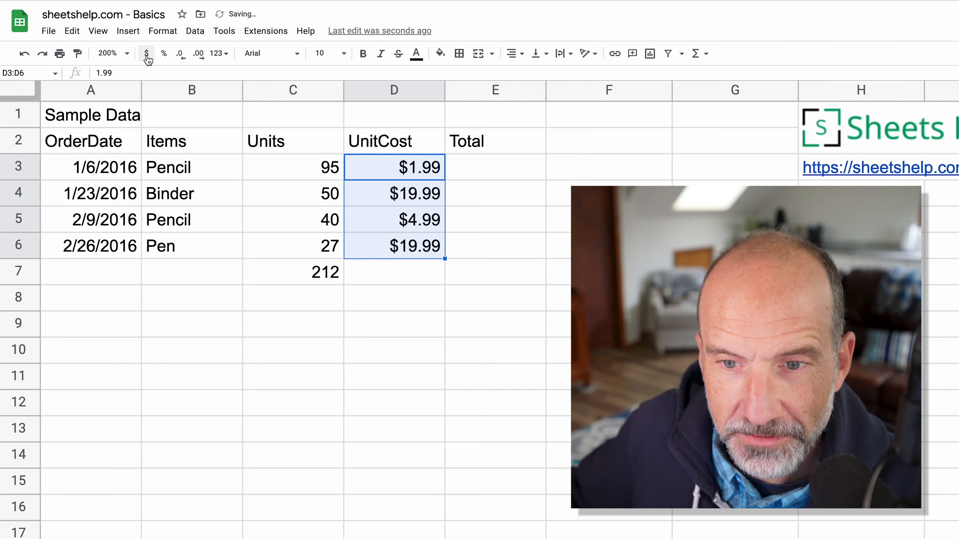
Calculate the first order's total in E3 by accepting the suggested formula =C3*D3
click(473, 168)
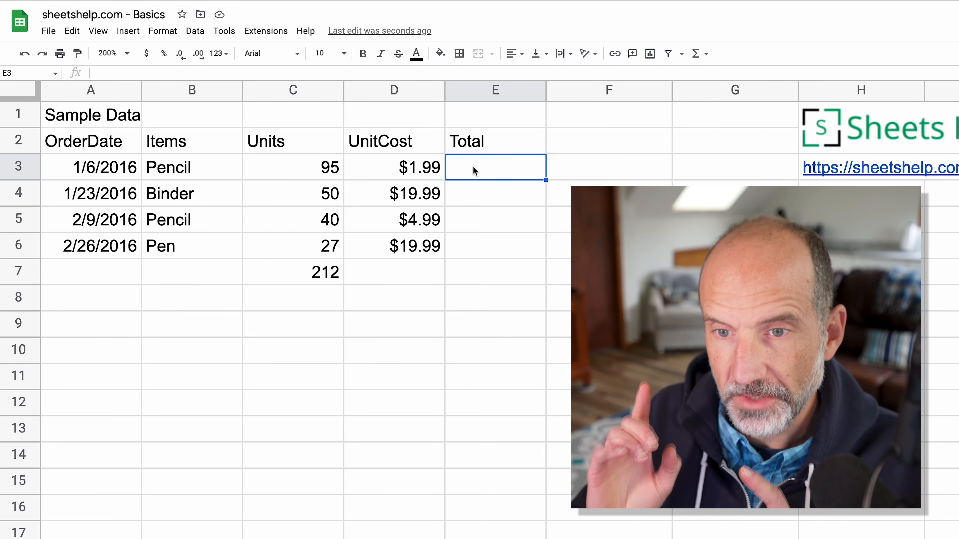
text(=)
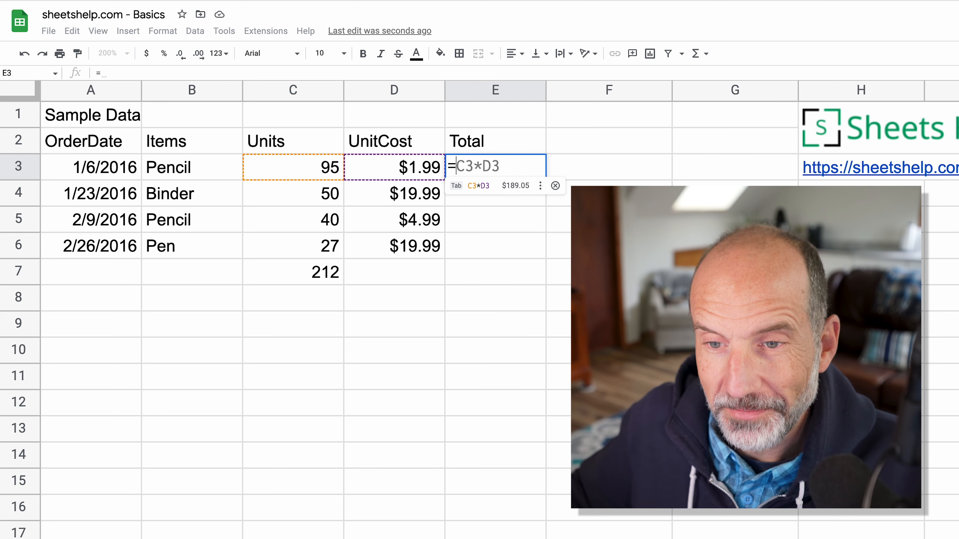
key(Tab)
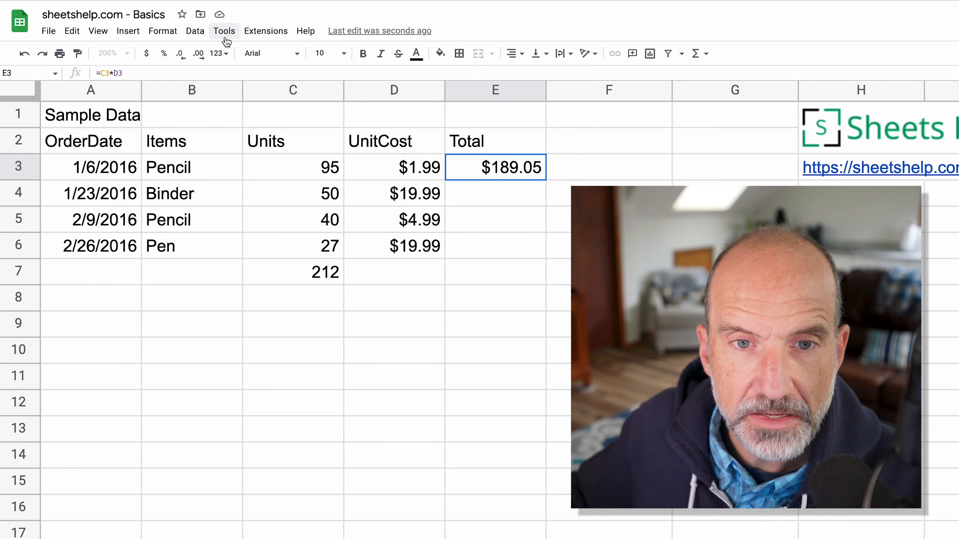
Review the autocomplete settings for formula suggestions, formula corrections and named functions
click(200, 38)
click(201, 37)
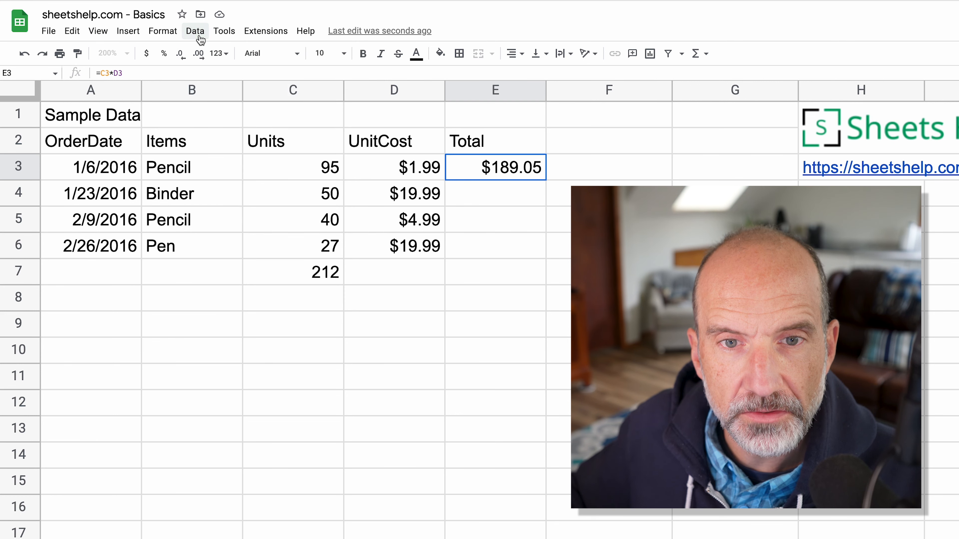
click(220, 33)
mouse_move(324, 112)
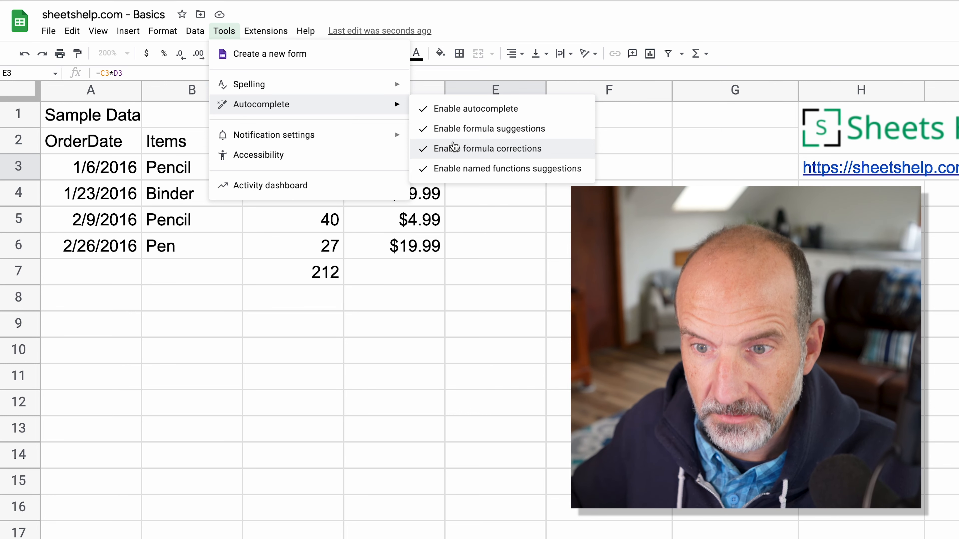
click(455, 147)
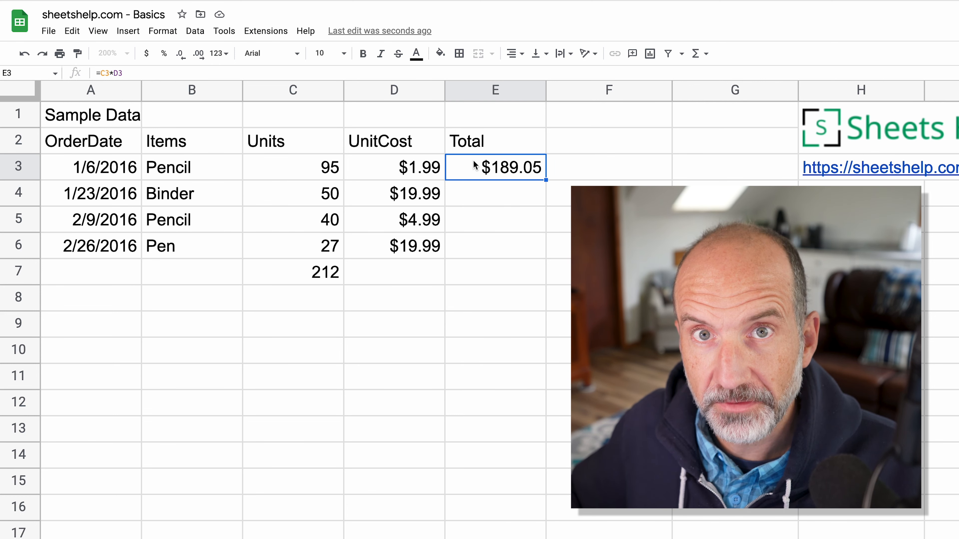
Inspect the cell references in the first order's total formula in E3, leaving the formula as it is
click(140, 76)
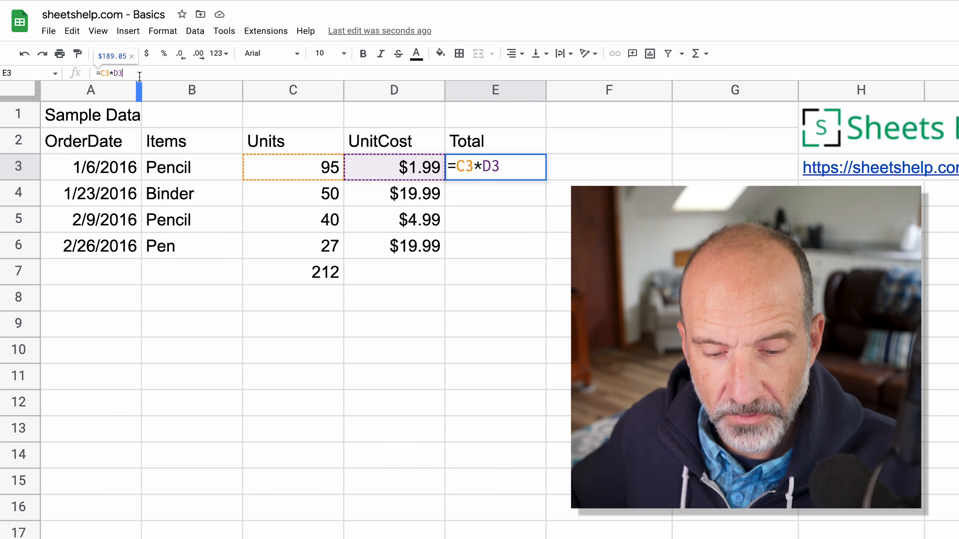
key(Return)
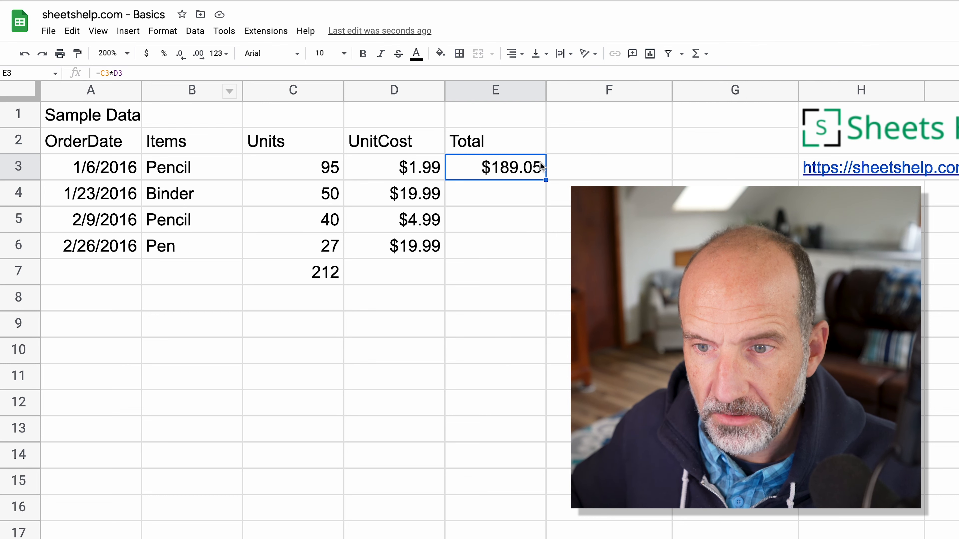
double_click(540, 172)
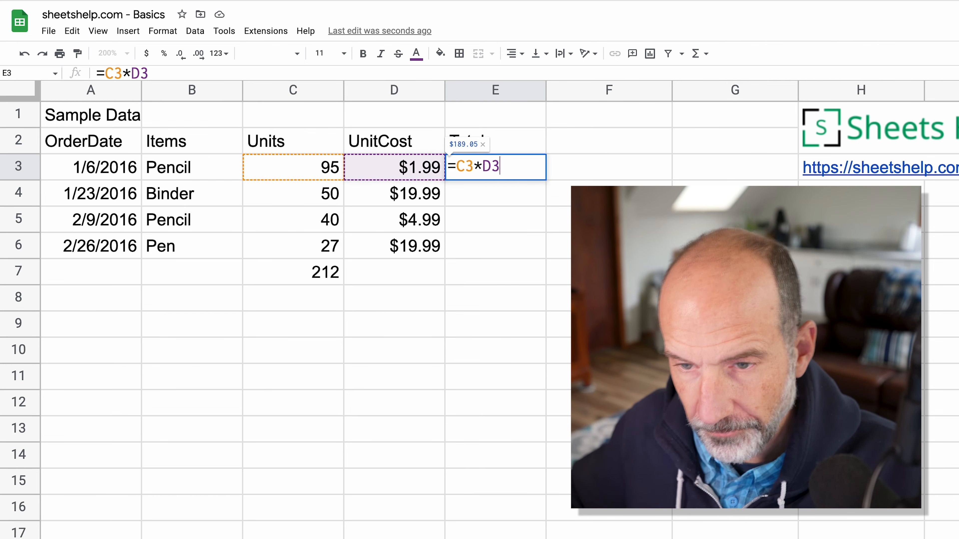
key(Escape)
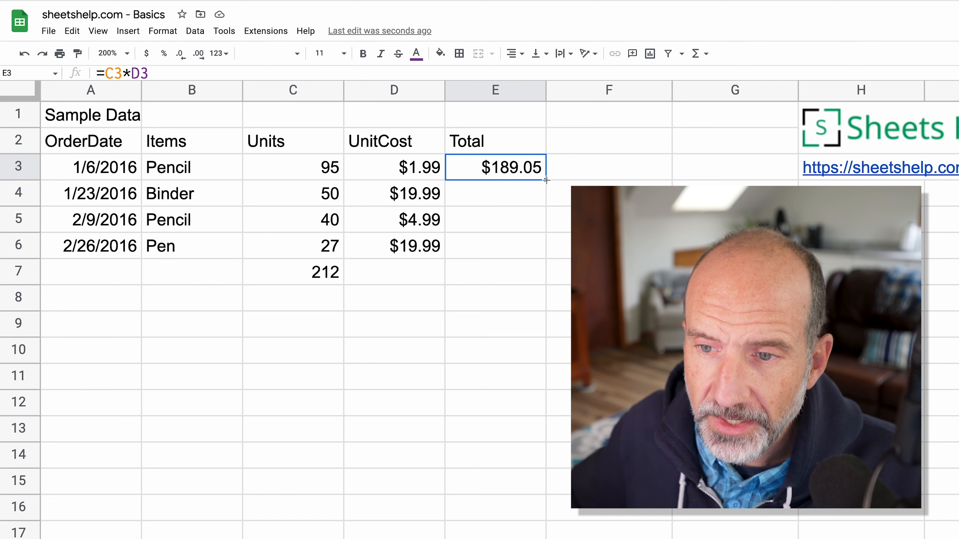
Fill the total formula from E3 down through E6 and inspect the cell references of the copy in E4
drag(546, 180, 547, 257)
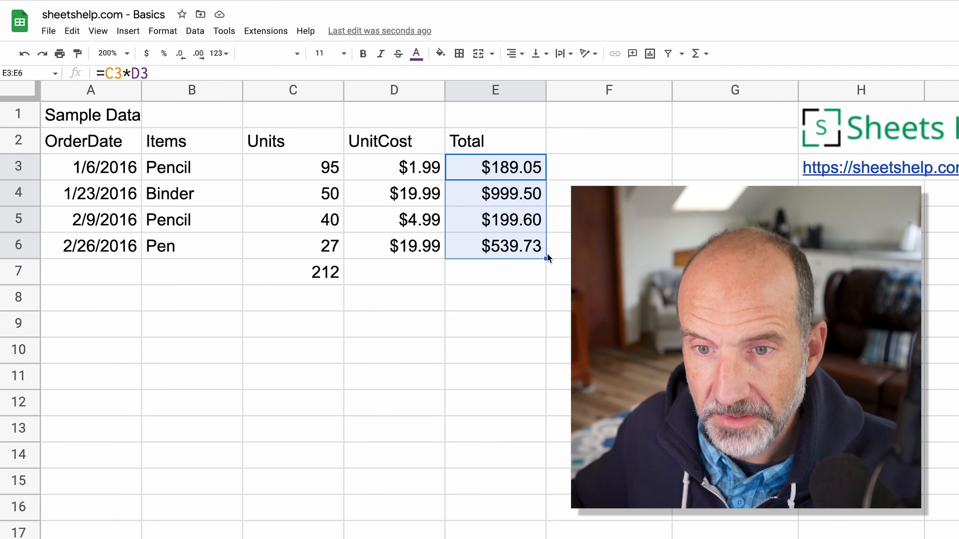
click(515, 197)
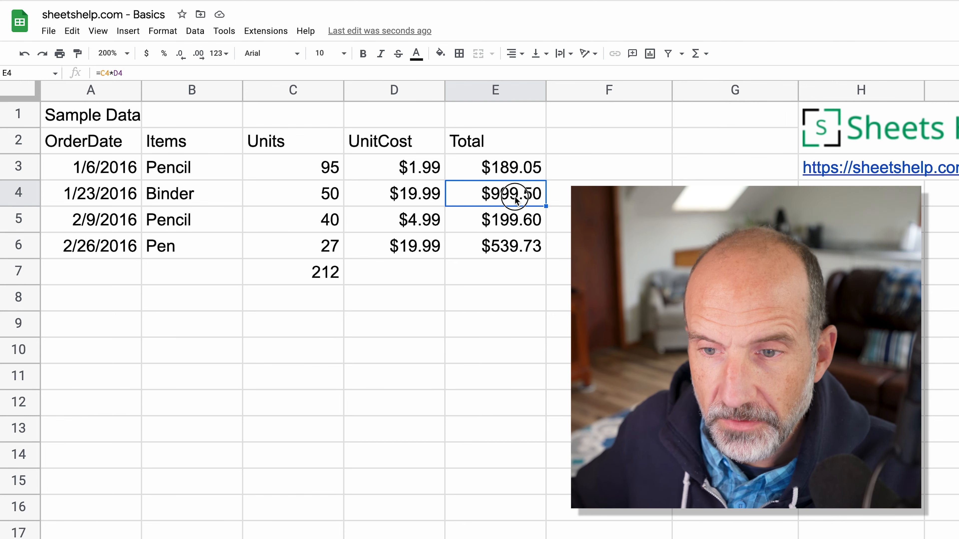
double_click(515, 197)
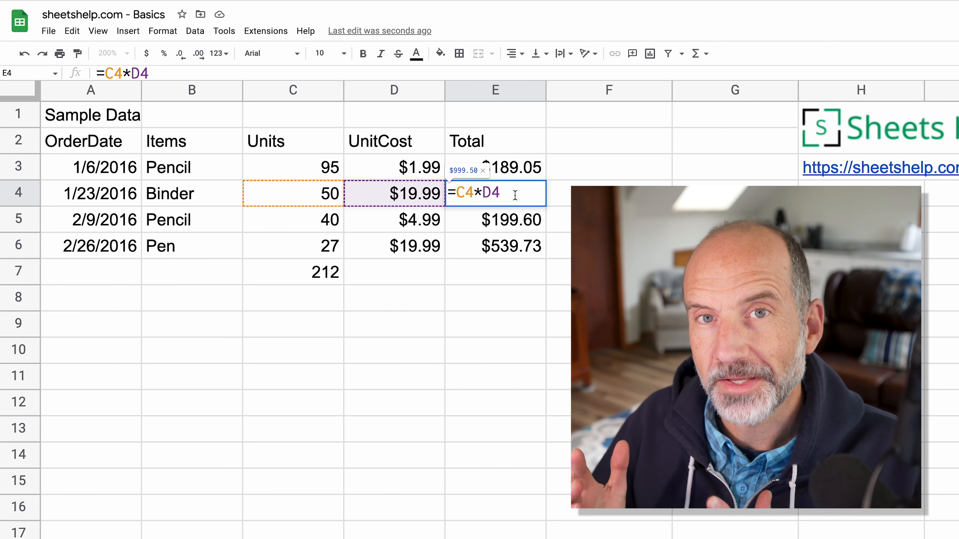
key(Escape)
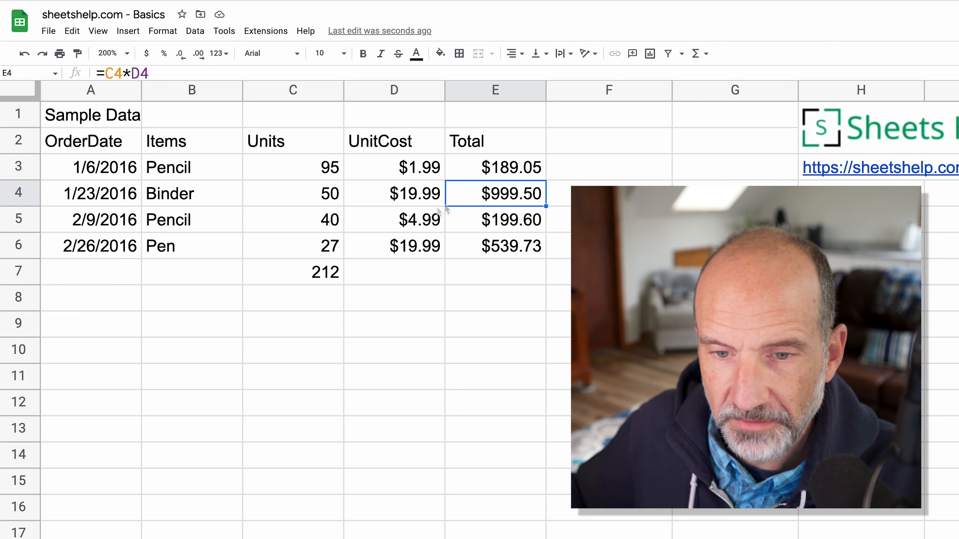
Begin a SUM formula in E8, below the Total column, entering the function name and its opening parenthesis
click(329, 285)
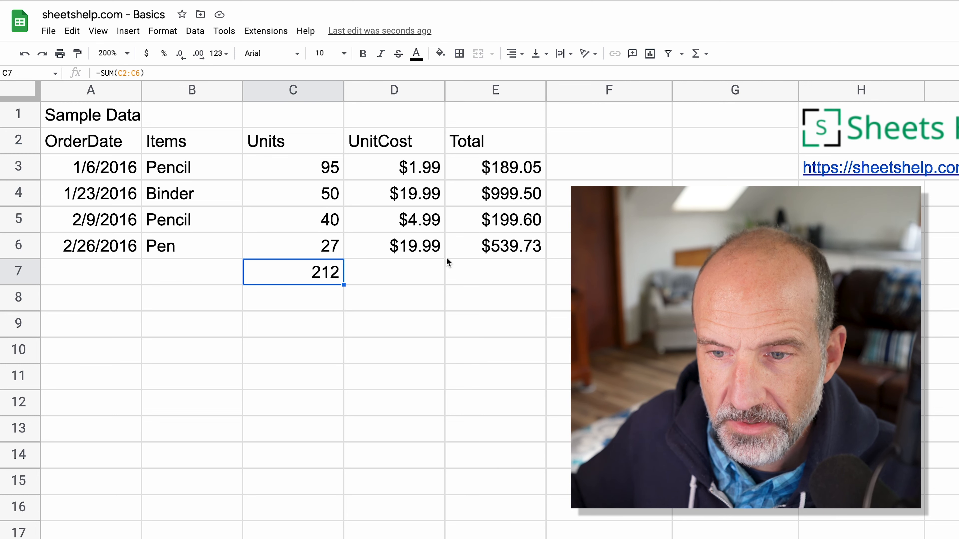
click(451, 264)
drag(490, 158, 497, 222)
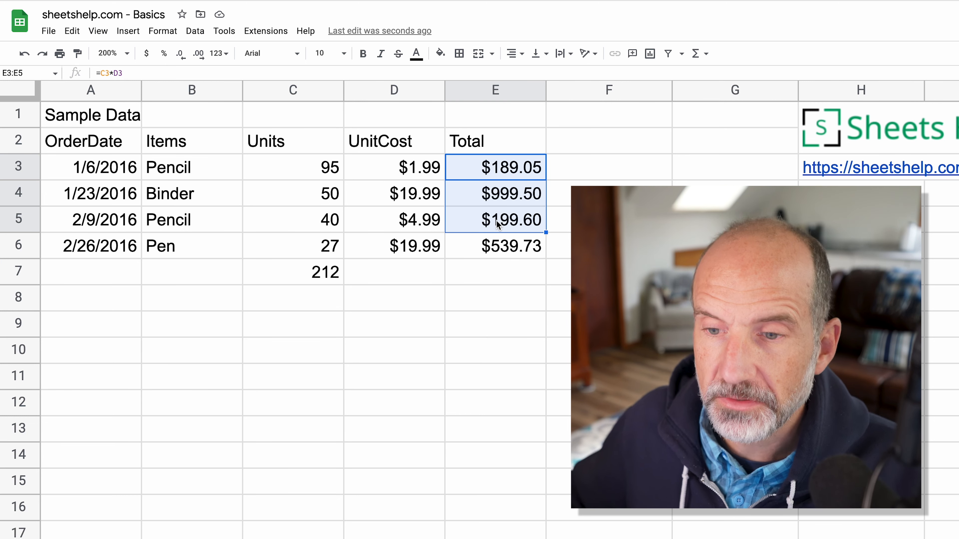
click(504, 296)
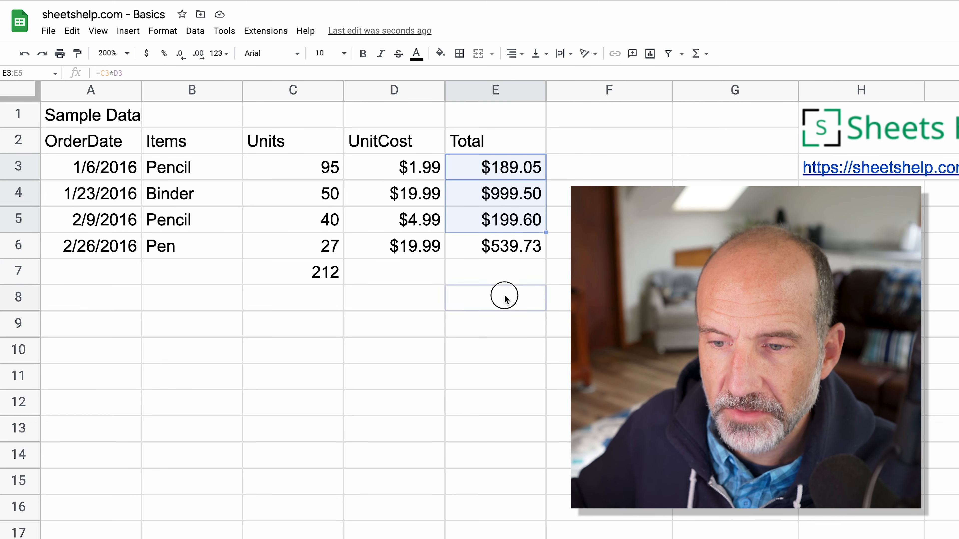
text(=)
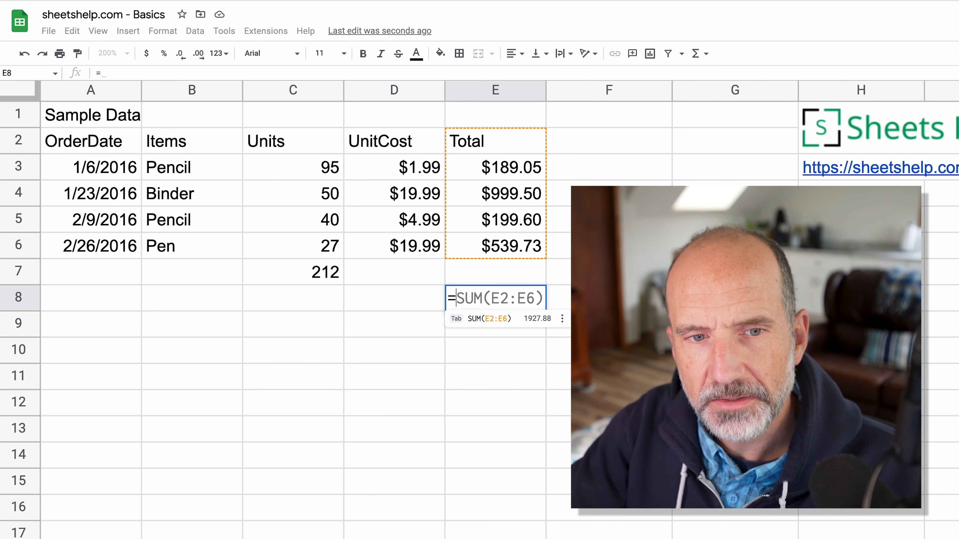
text(su)
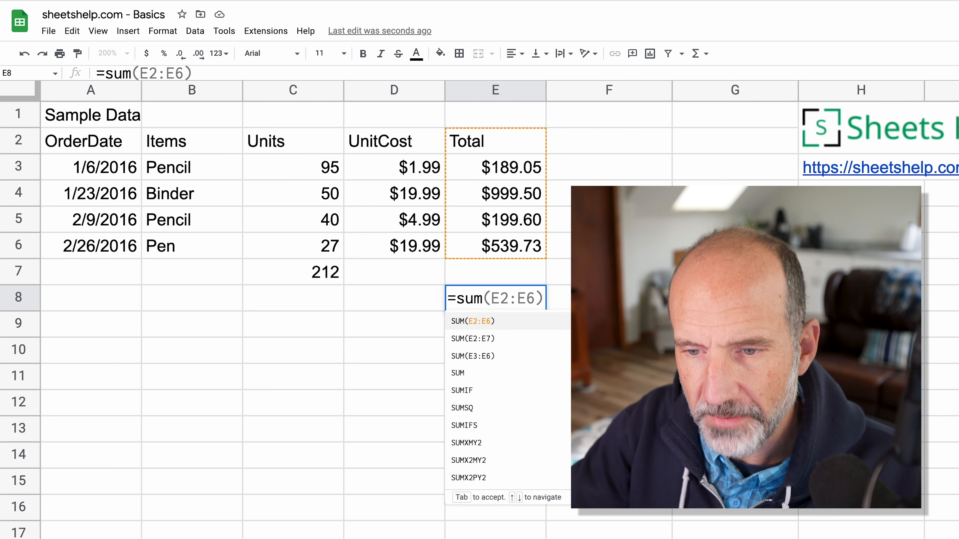
text(m)
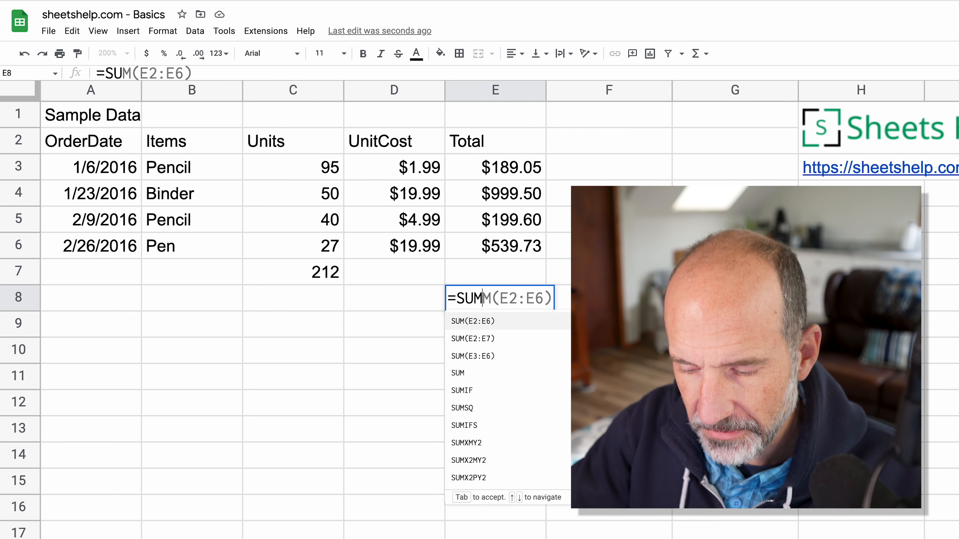
text(()
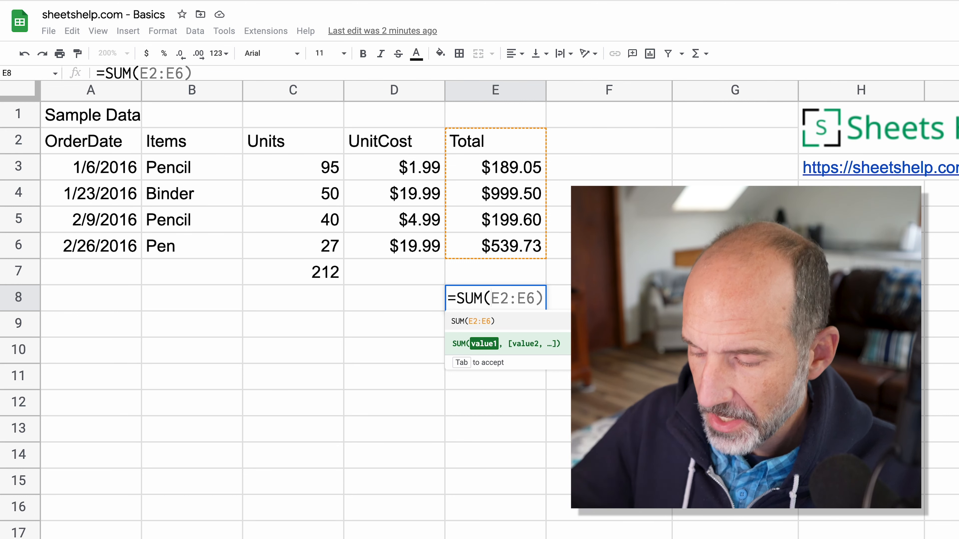
Give the SUM function in E8 the range of order totals E3:E6 and close its parenthesis
key(Up)
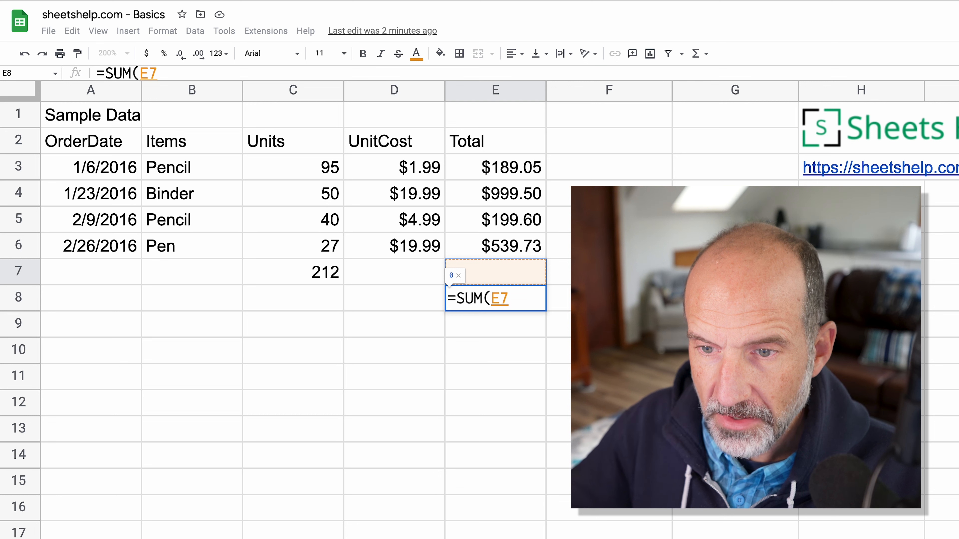
key(Up)
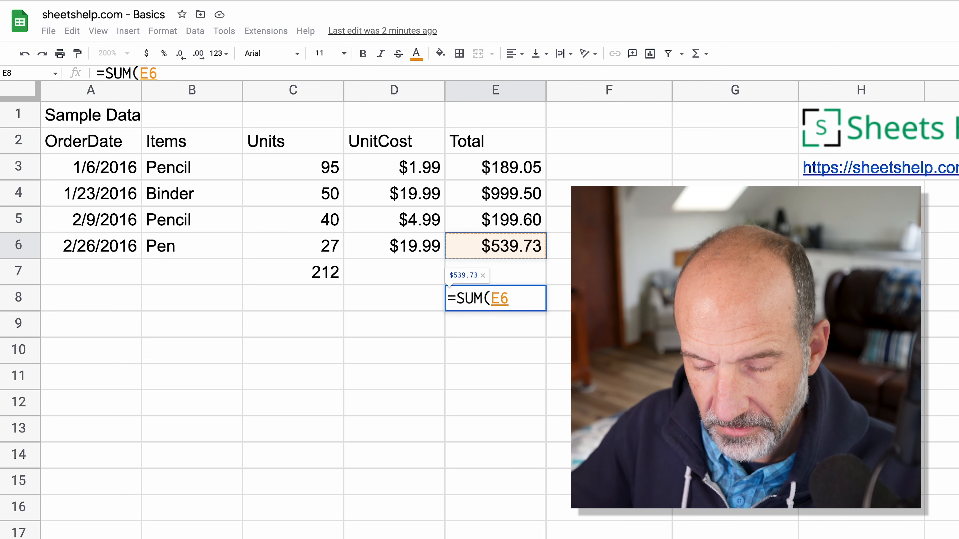
key(shift+Up)
key(shift+Up)
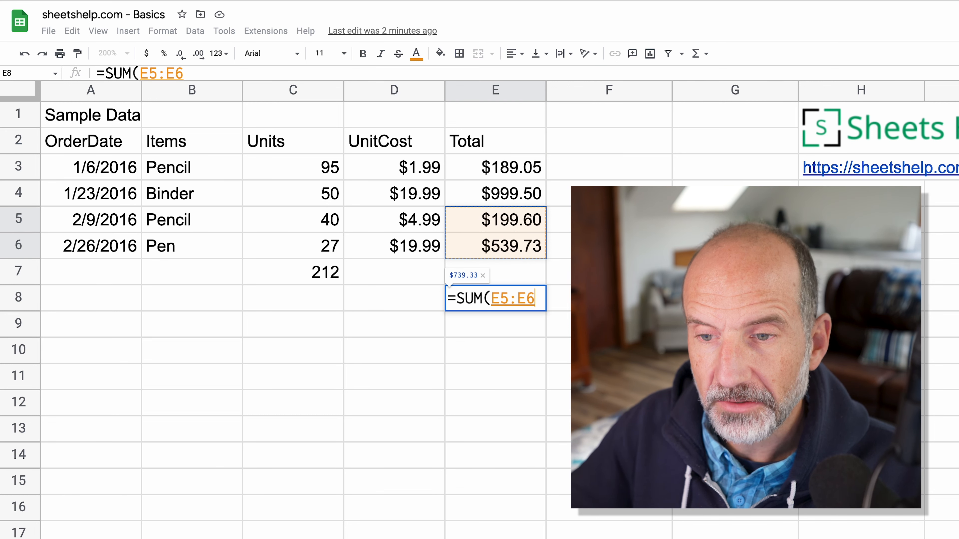
key(shift+Up)
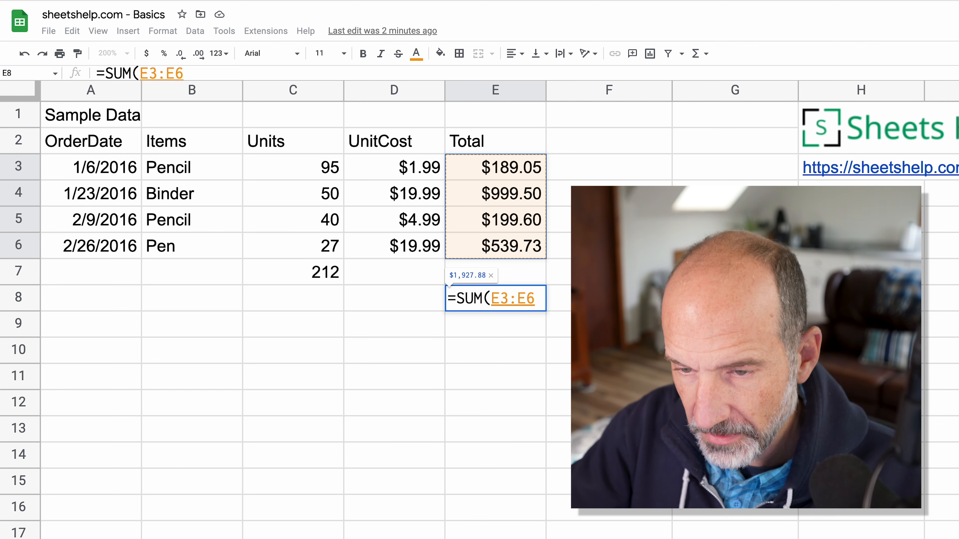
text())
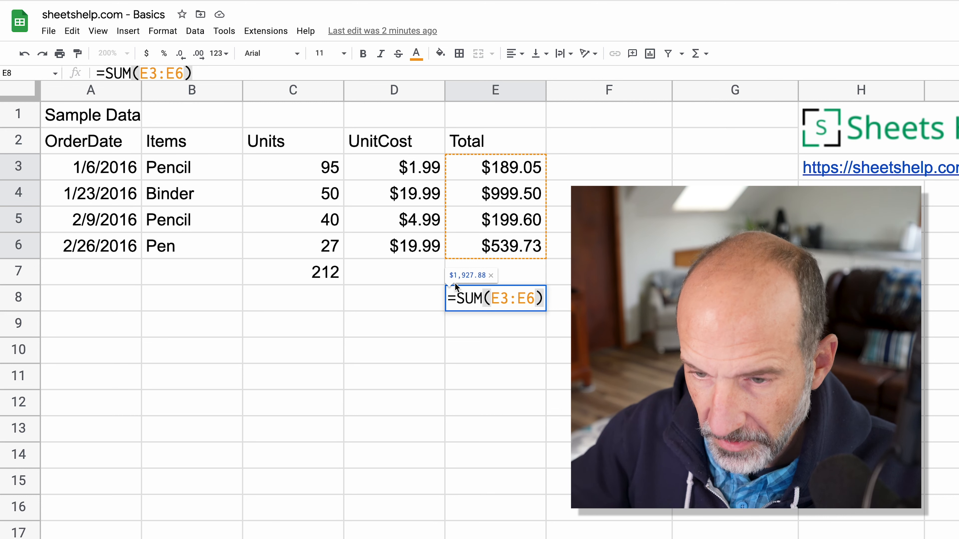
Extend the E8 formula with a division sign and the function name COUNT
text(/)
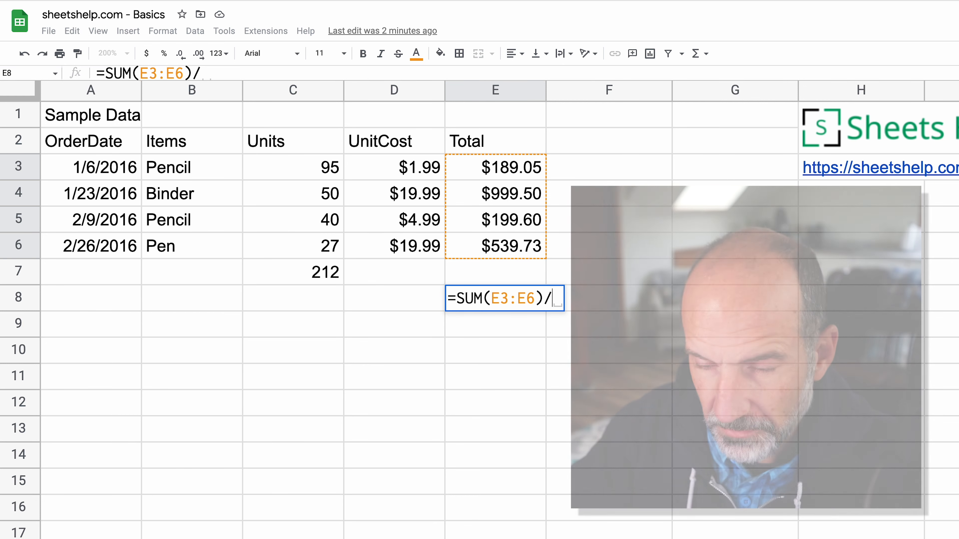
text(COU)
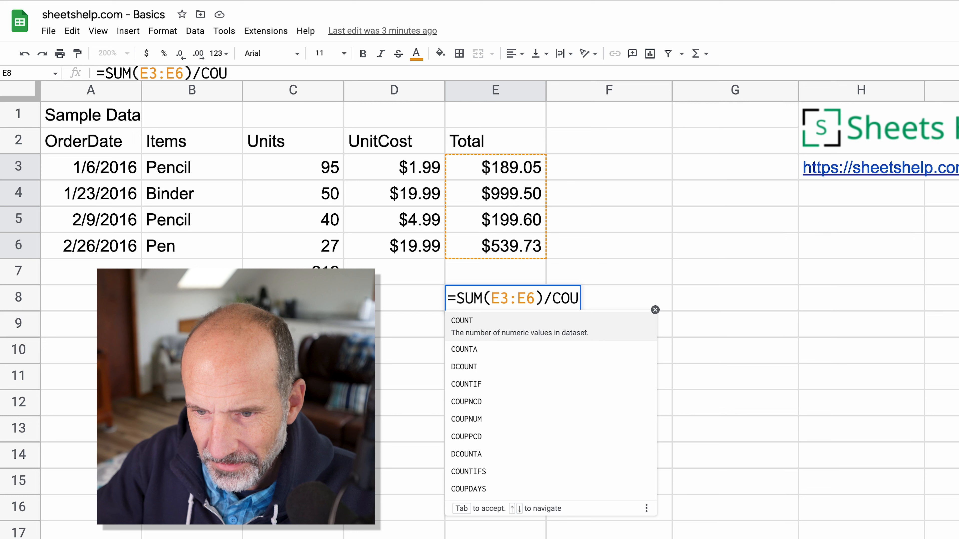
text(NT)
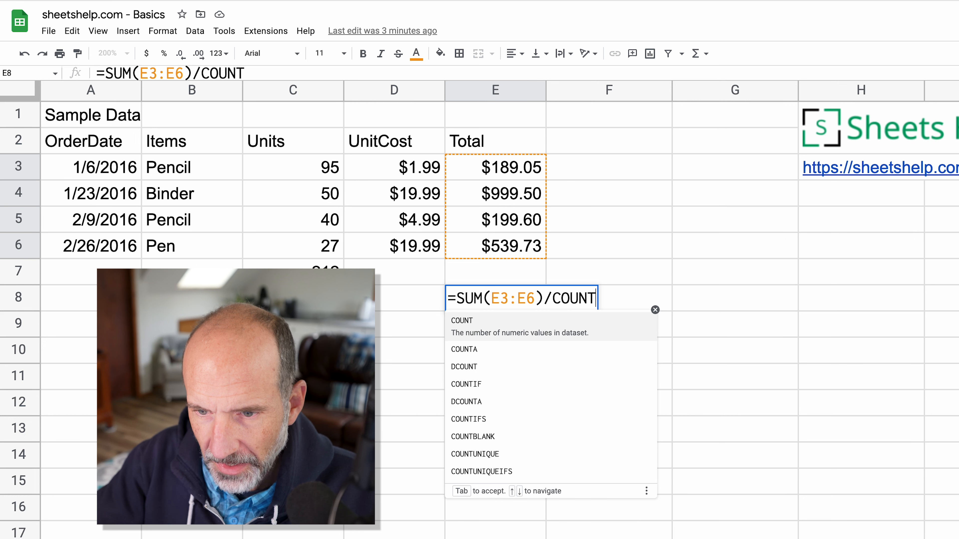
text(A)
key(BackSpace)
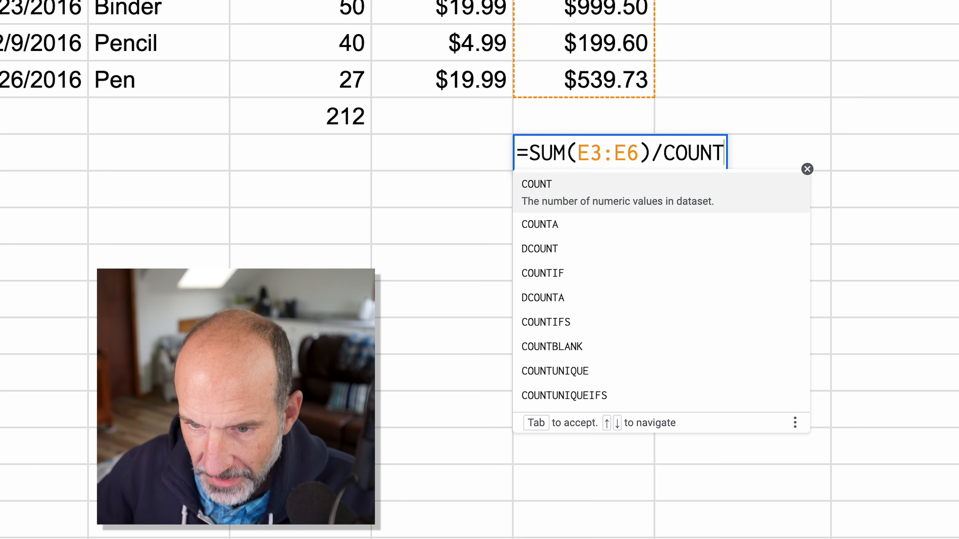
Compare the descriptions of the suggested COUNT, COUNTA and DCOUNT functions
key(Down)
key(Down)
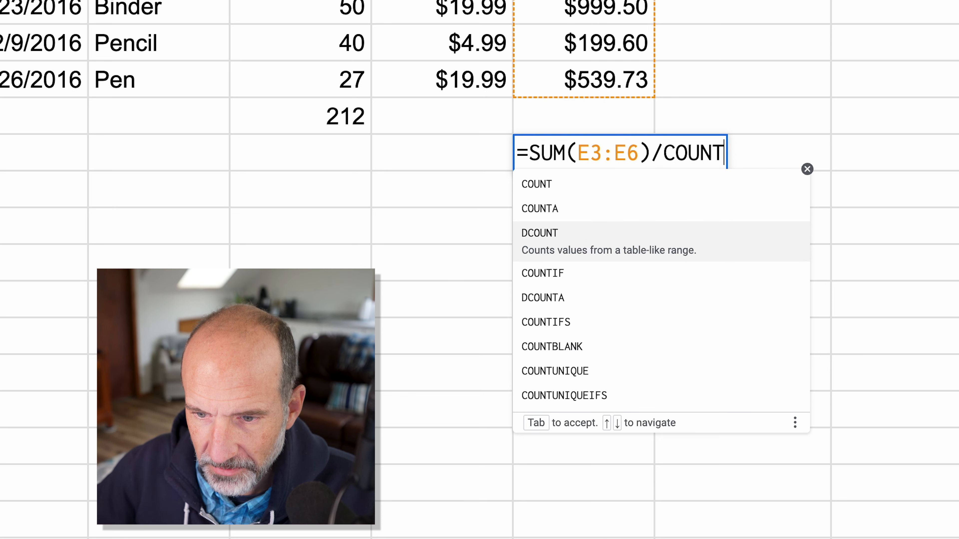
key(Up)
key(Up)
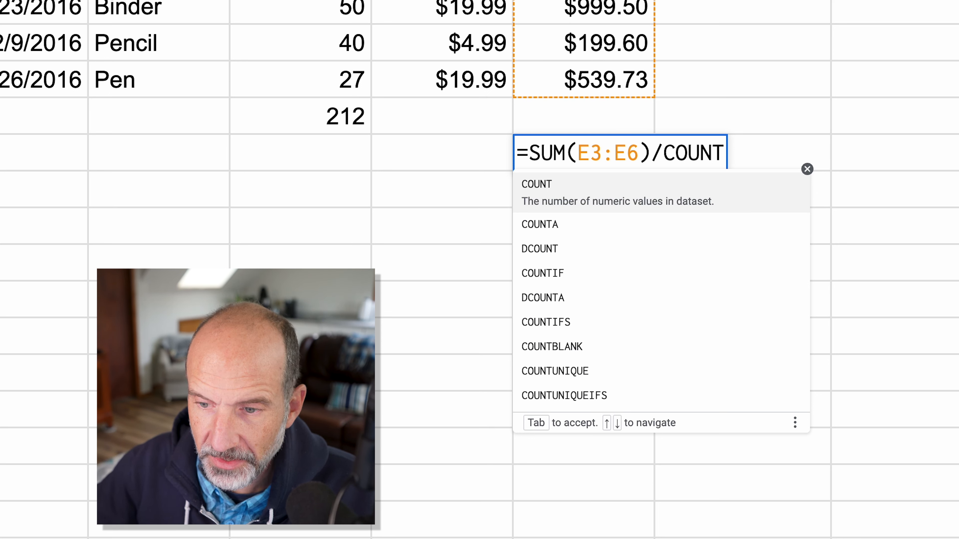
key(Down)
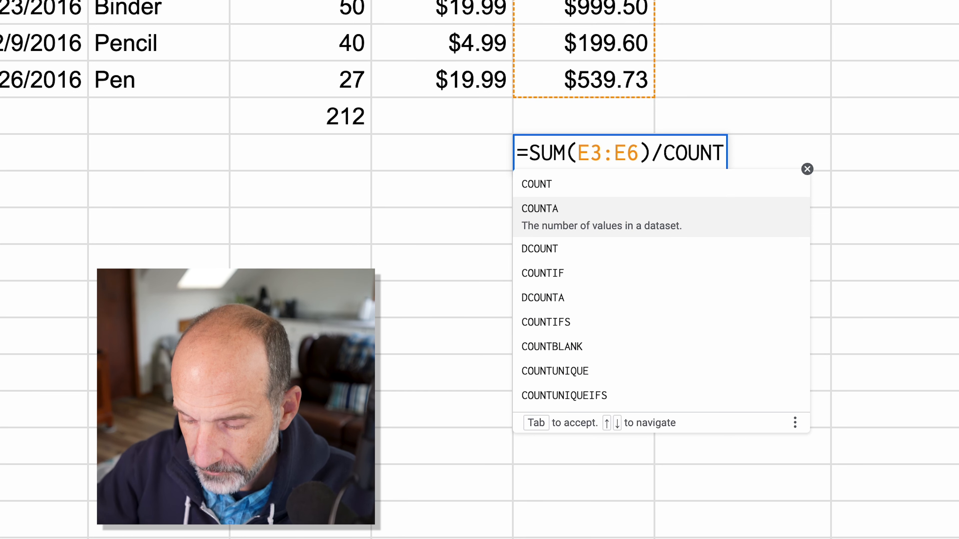
Complete the E8 formula as =SUM(E3:E6)/COUNT(E3:E6) and select the finished cell
text(()
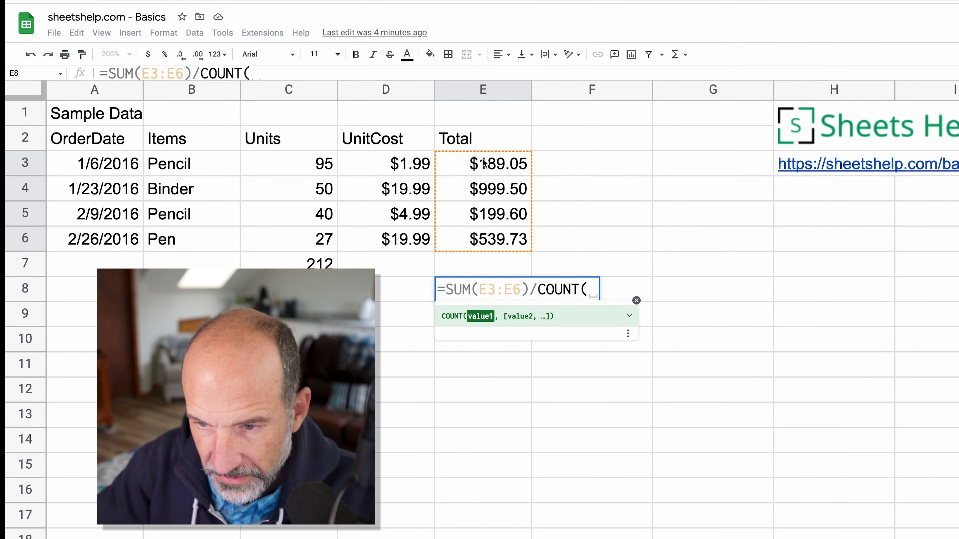
text(E3:)
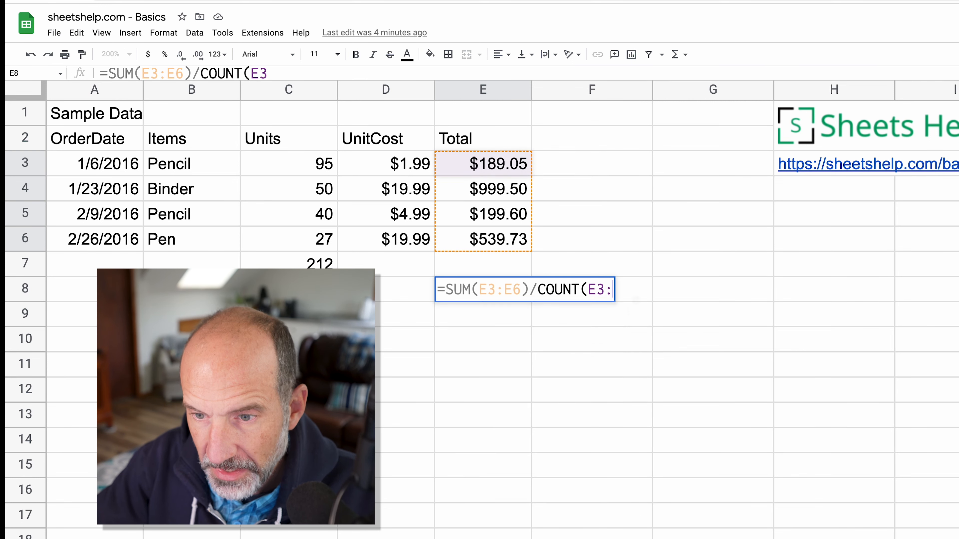
text(E6)
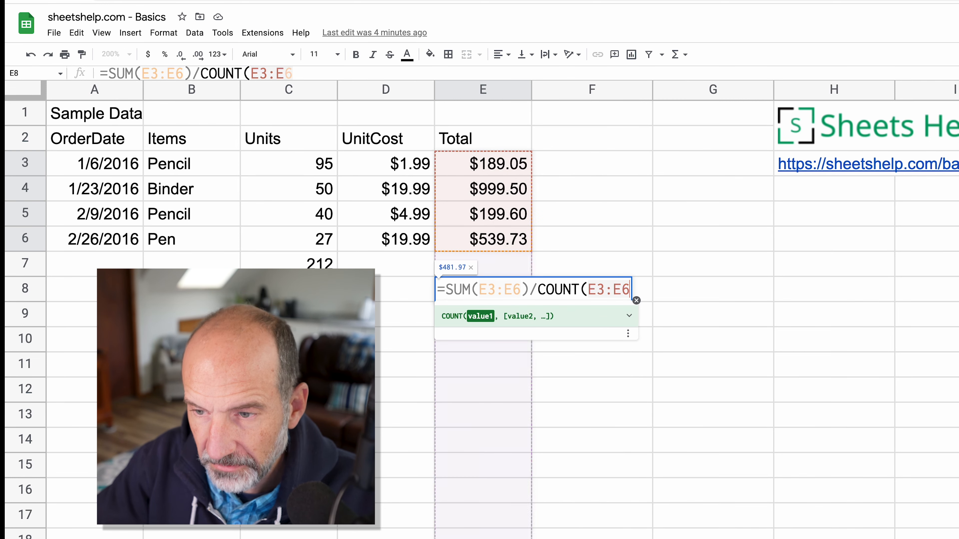
text())
key(Return)
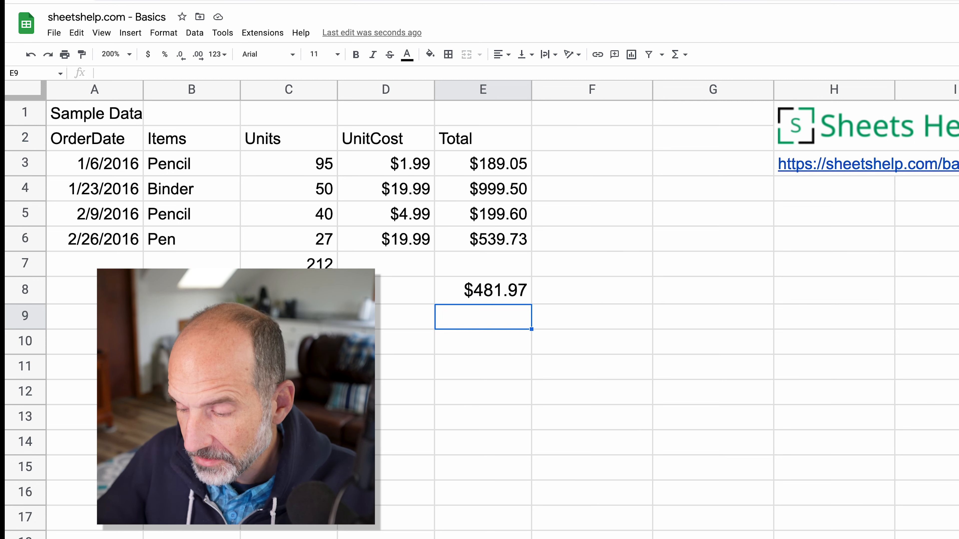
key(Up)
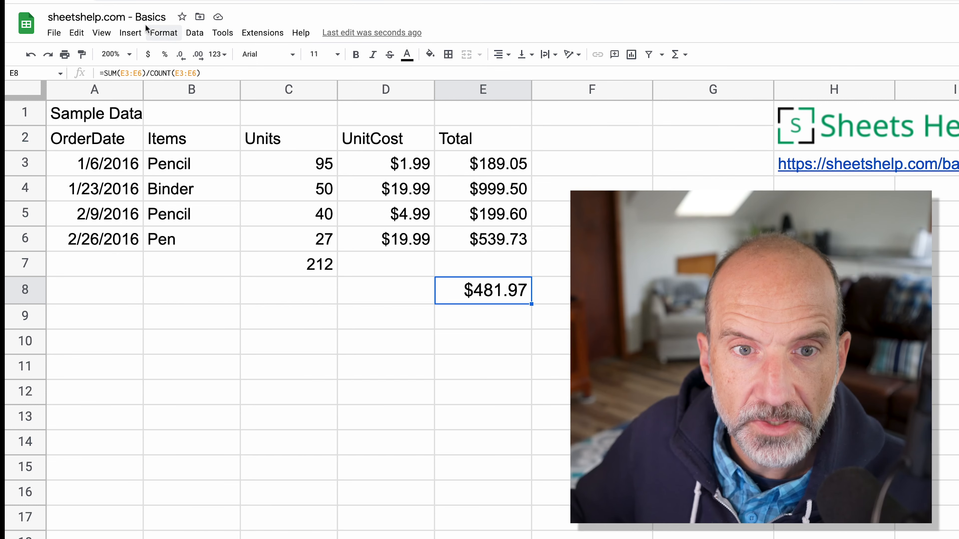
Replace the E8 formula with the AVERAGE function from the statistical functions, using the range E3:E6
click(137, 32)
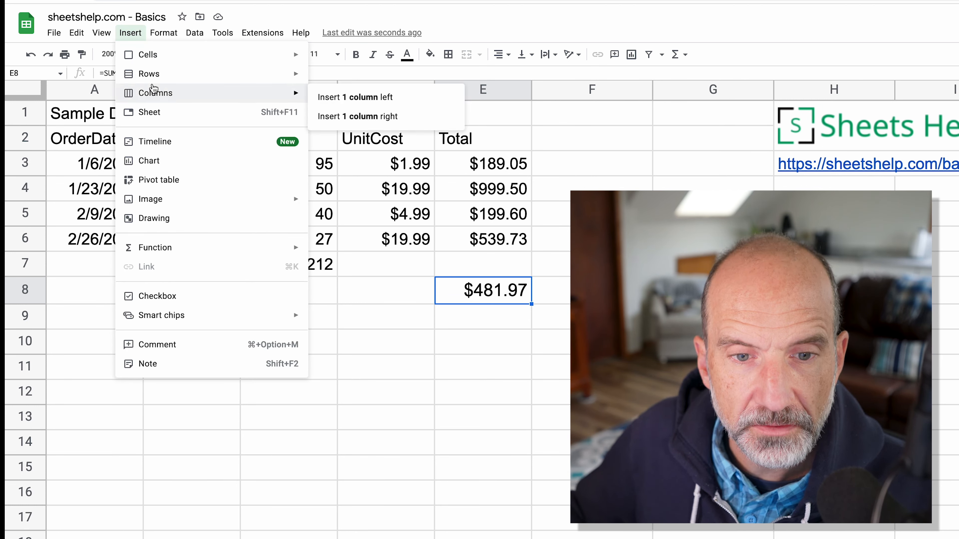
mouse_move(223, 248)
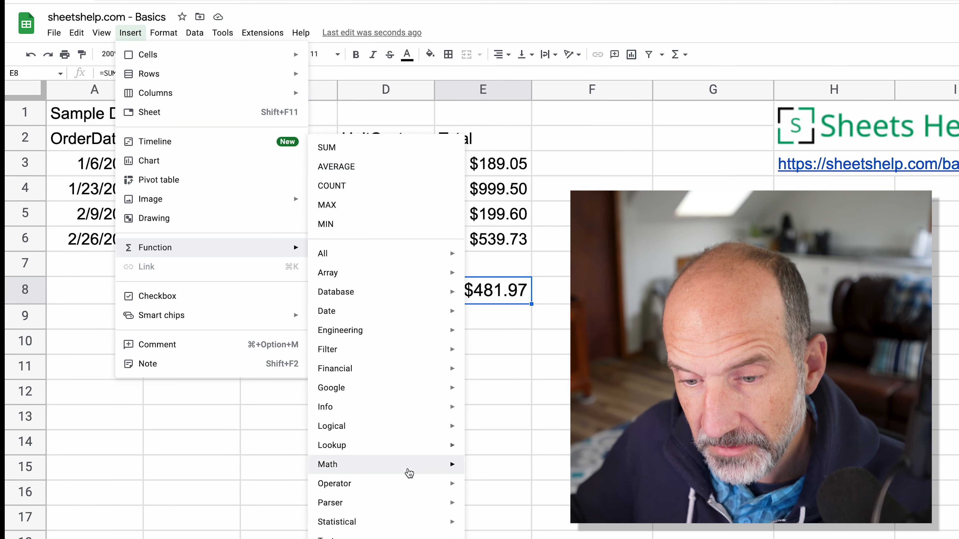
mouse_move(408, 465)
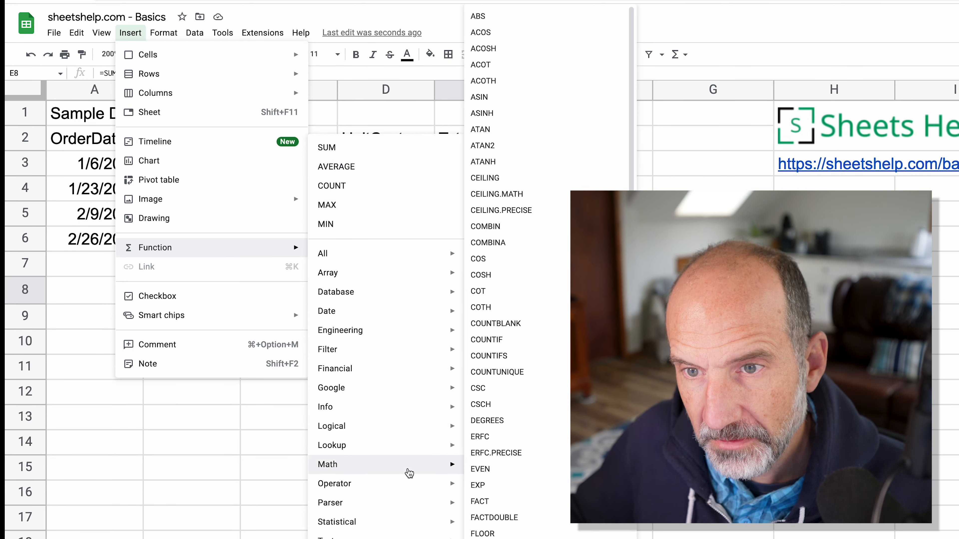
mouse_move(415, 522)
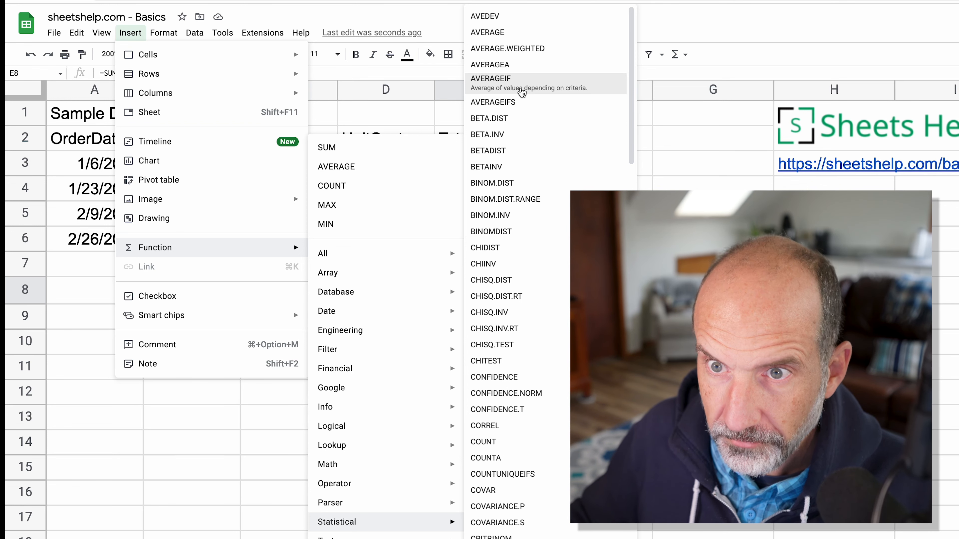
click(509, 33)
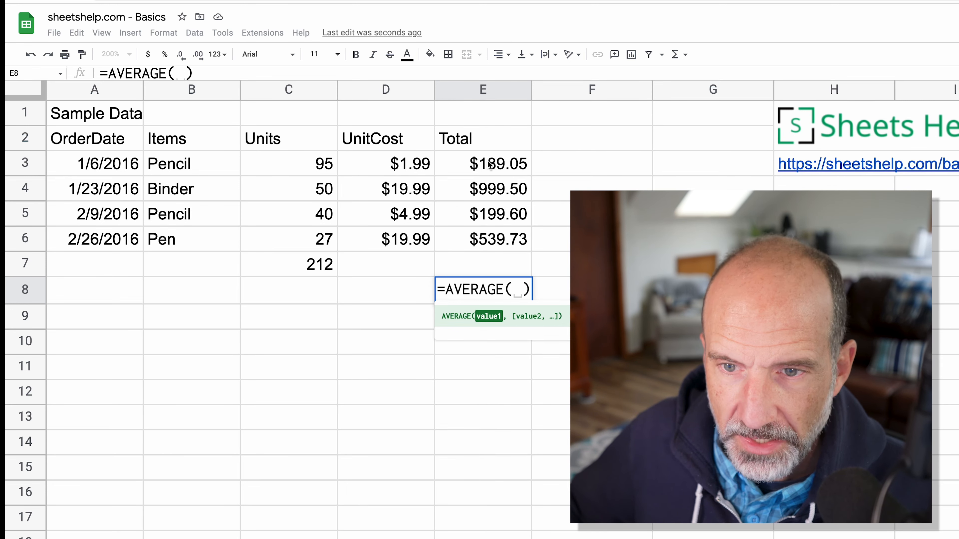
drag(488, 165, 497, 248)
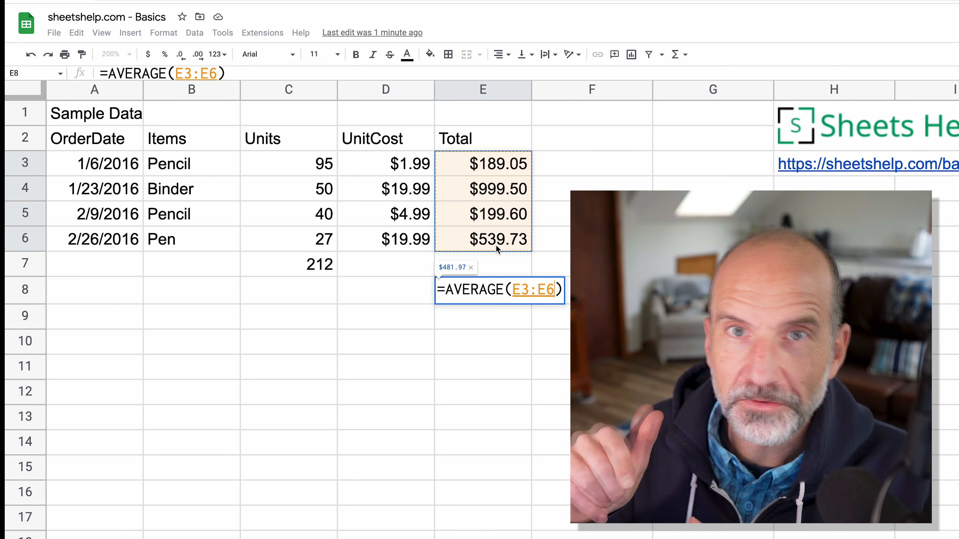
key(Return)
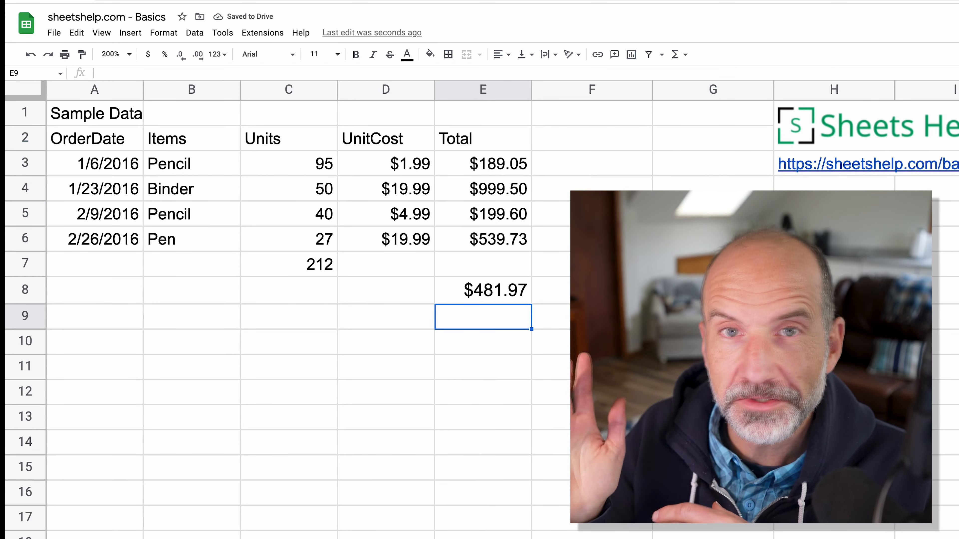
Clear cell E8 and write the start of a new formula there, =AVERAGE(
click(483, 290)
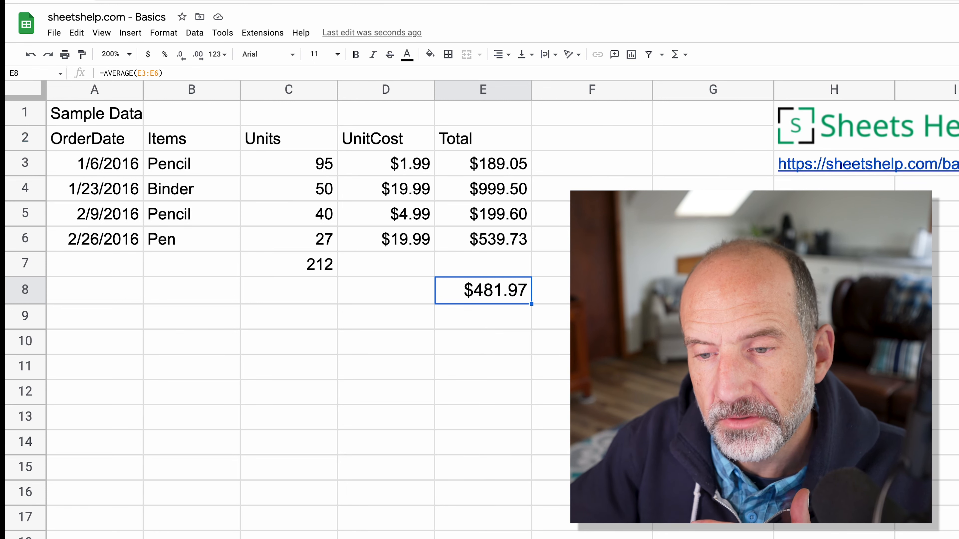
key(Delete)
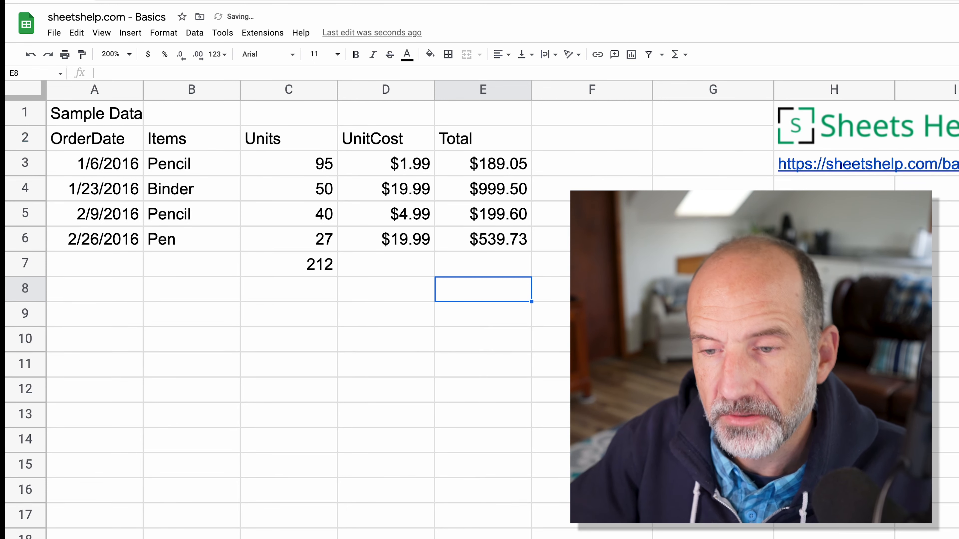
text(=)
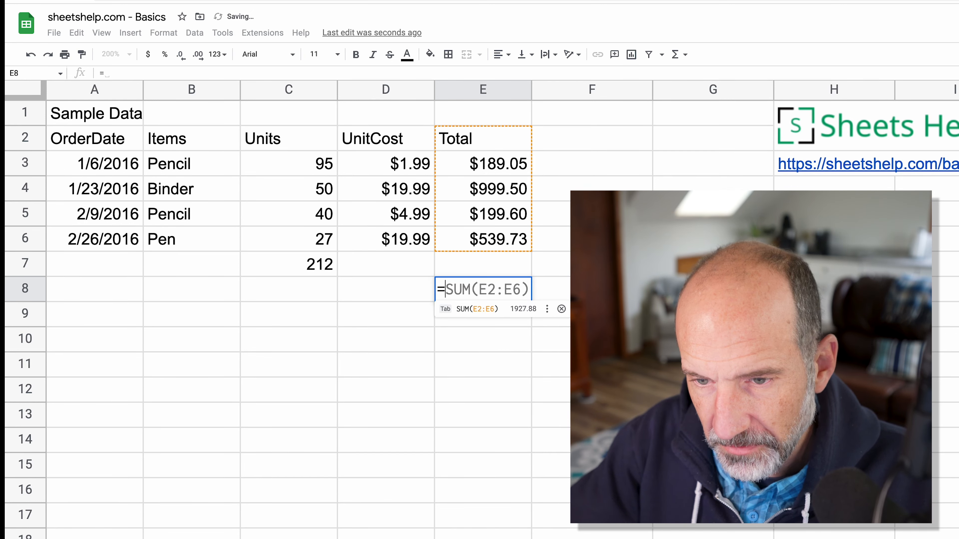
text(AVER)
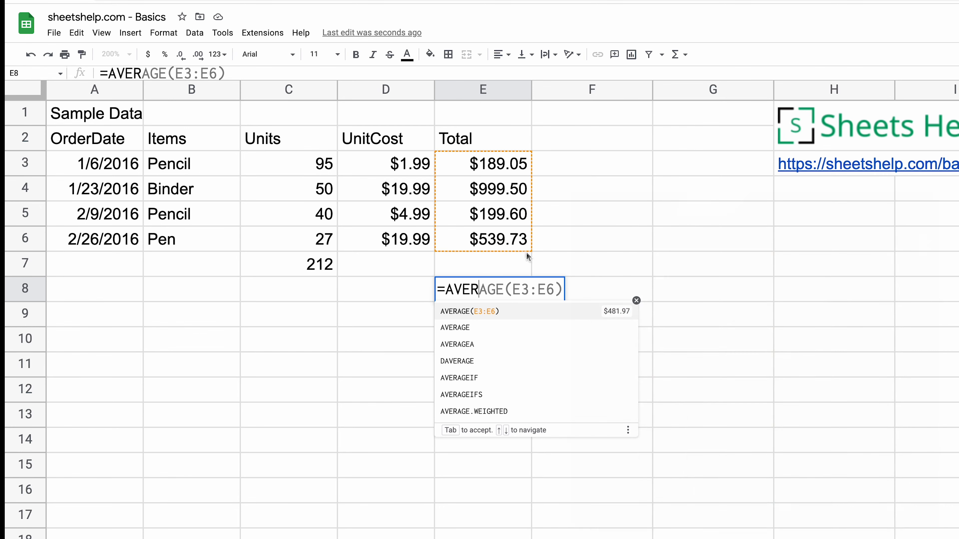
text(AGE(E3:E7)
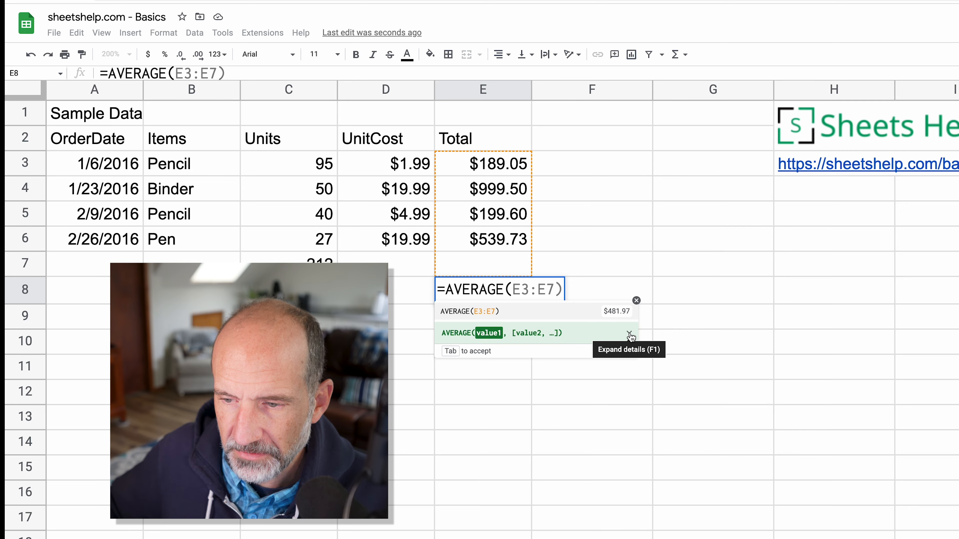
Expand the AVERAGE function's help details and read its description and the explanation of value1
click(629, 334)
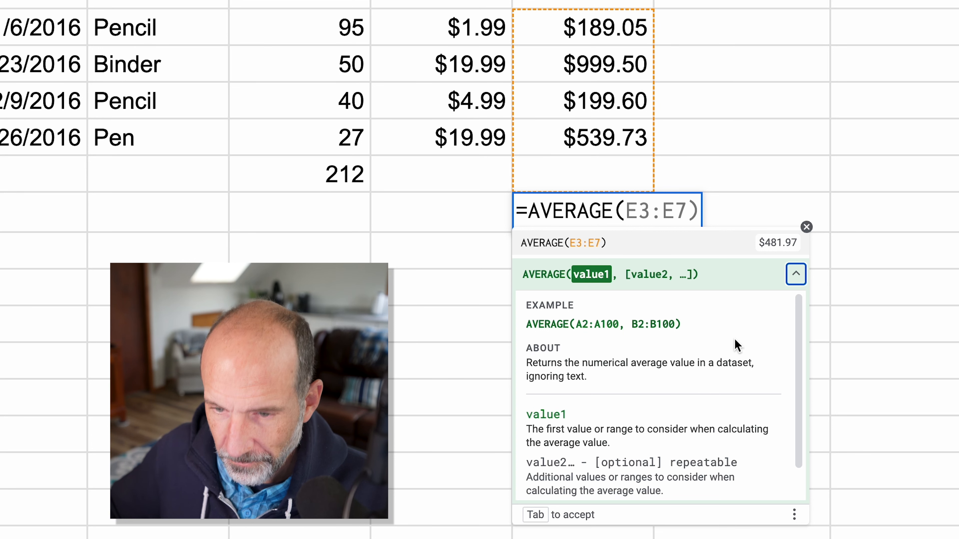
drag(587, 363, 612, 378)
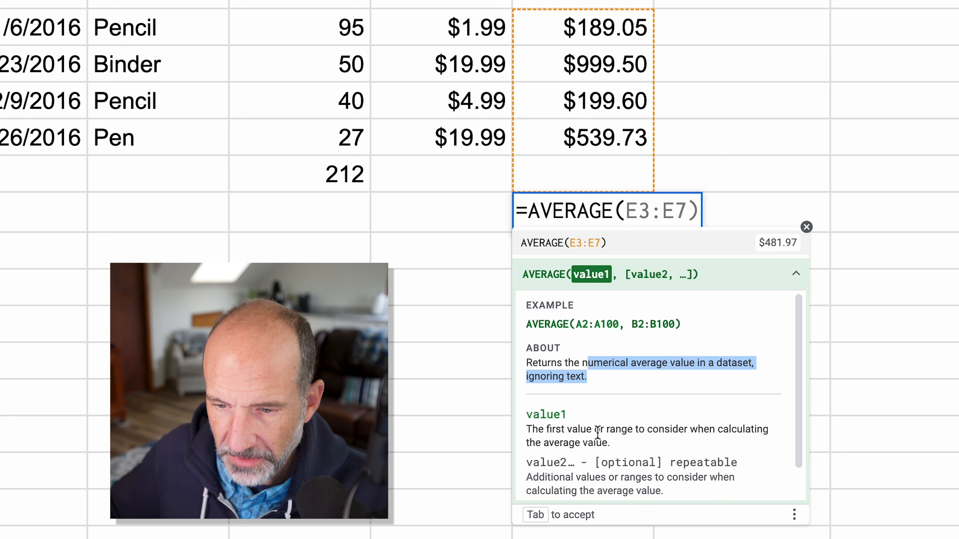
drag(594, 430, 605, 442)
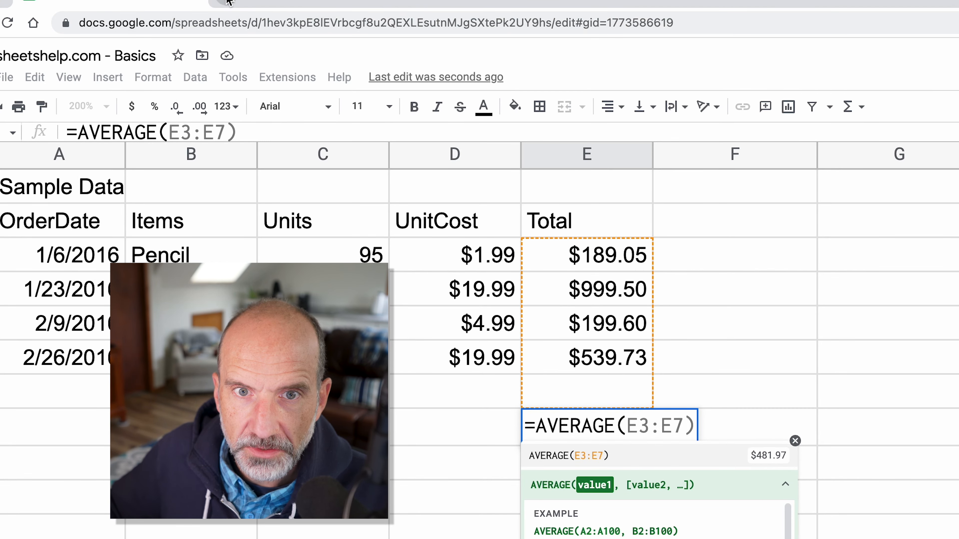
Open the AVERAGE function reference page at sheetshelp.com/AVERAGE/ in a new browser tab
click(228, 2)
text(SHEetshelp.com)
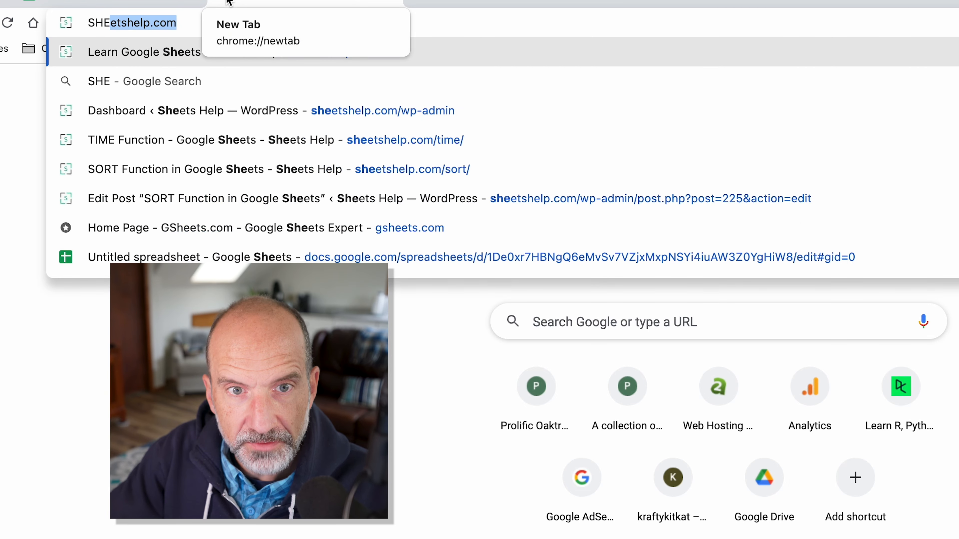
key(Right)
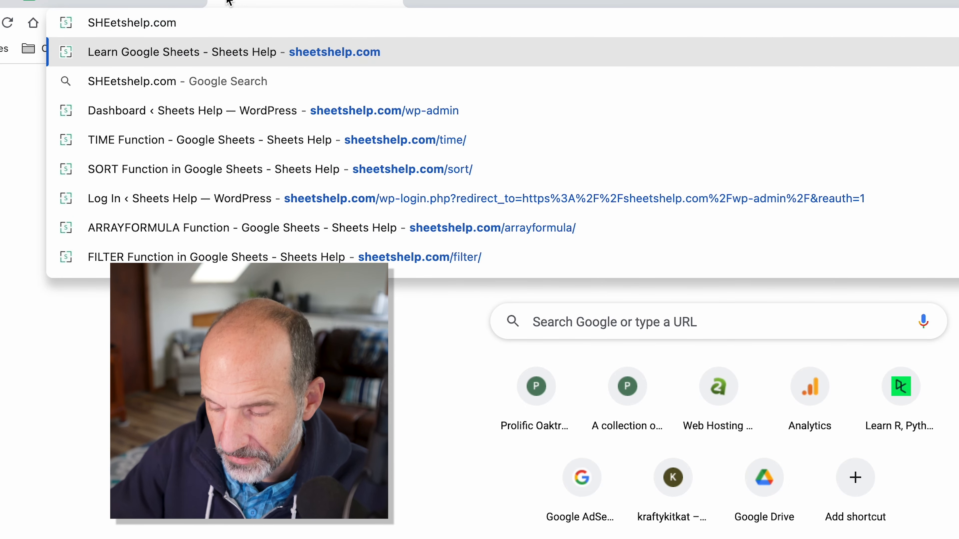
text(/AVERAGE)
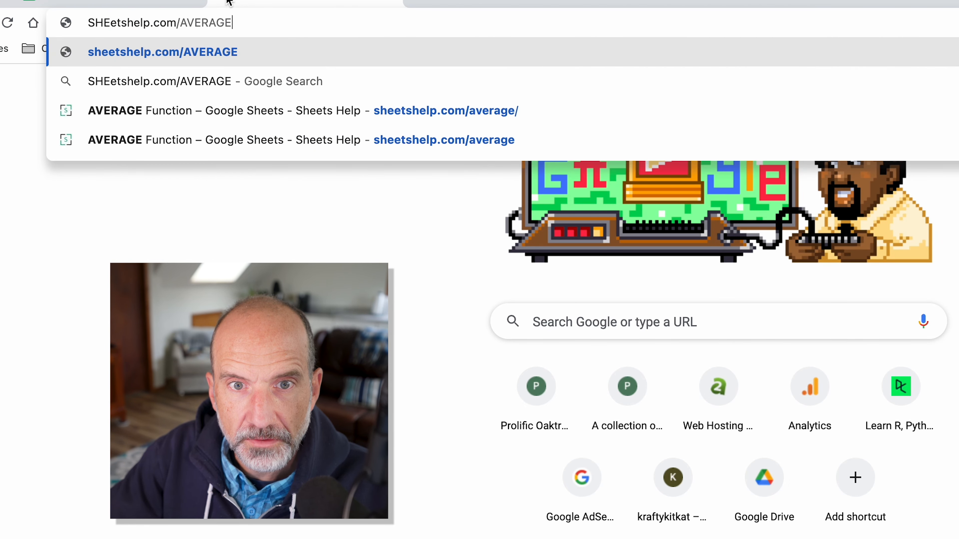
text(/)
key(Return)
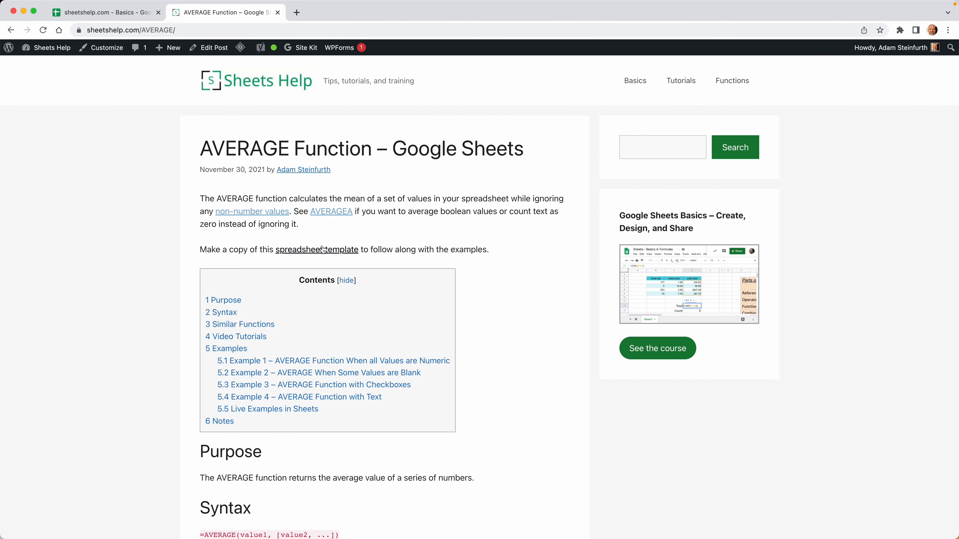
Look through the examples on the AVERAGE function page and return to the Basics spreadsheet
scroll(324, 250, down, 10)
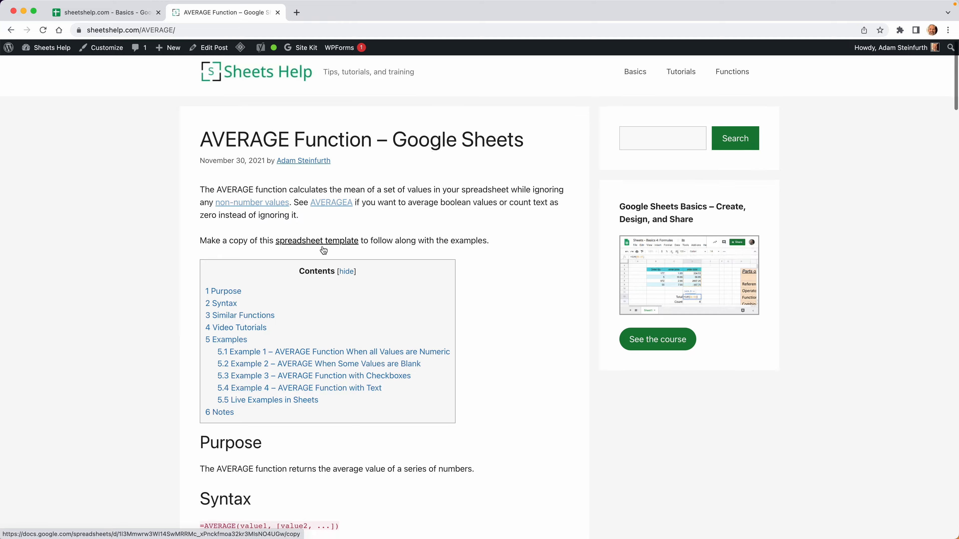
scroll(323, 246, down, 13)
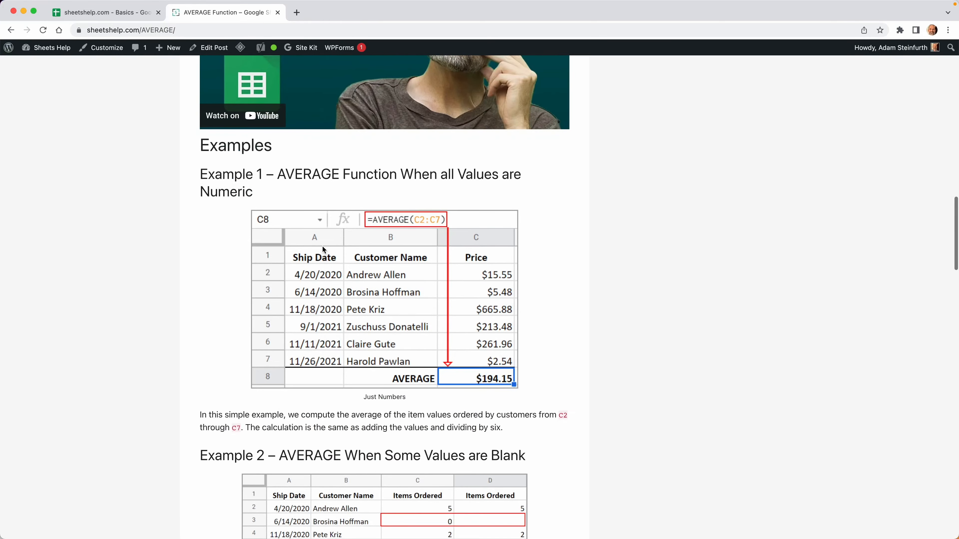
scroll(322, 245, down, 2)
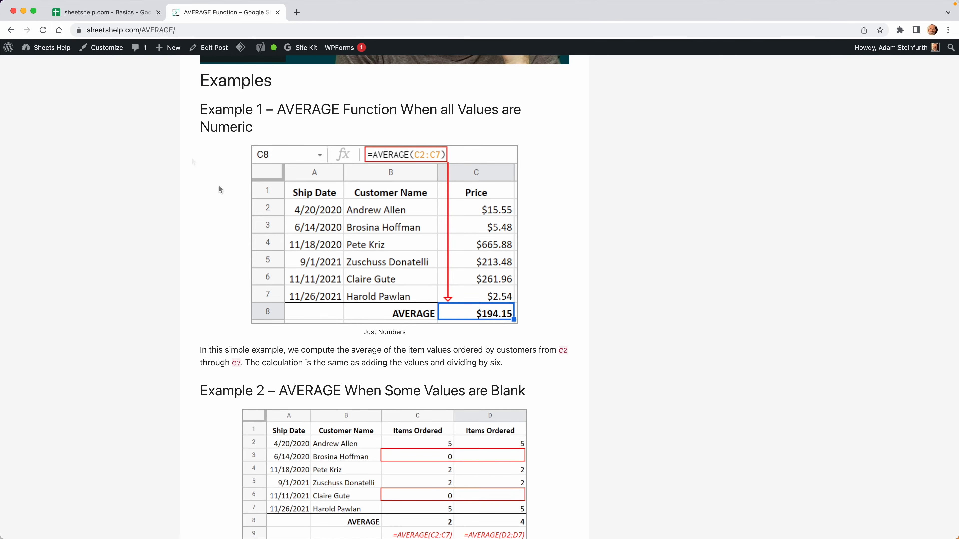
click(92, 15)
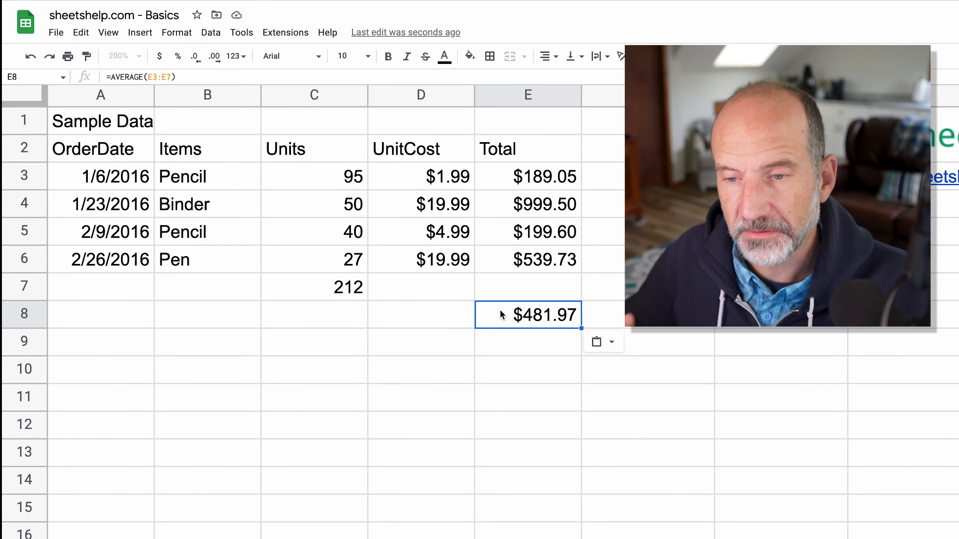
Start a COUNTIF formula in cell E10 with the order totals E3:E6 as its range
click(430, 368)
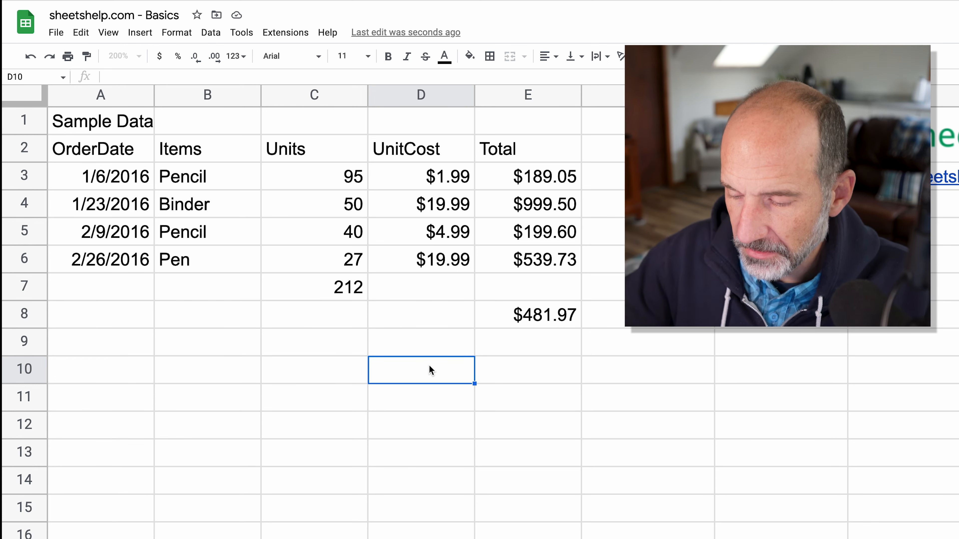
key(Right)
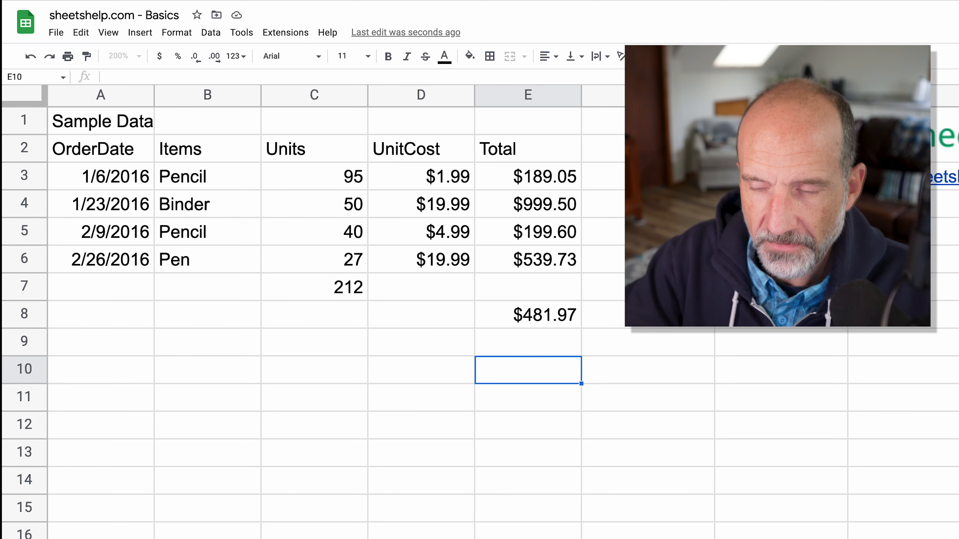
text(=)
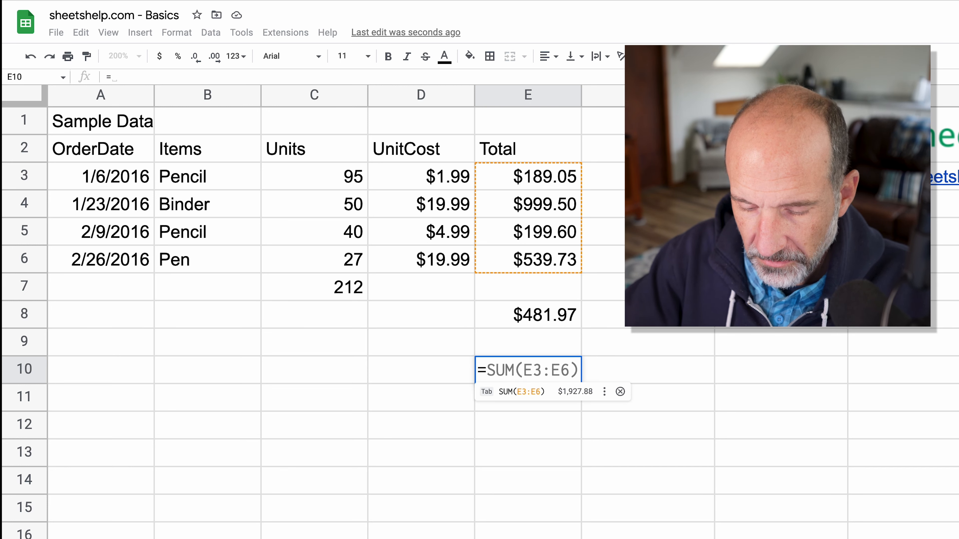
text(COUNTIF)
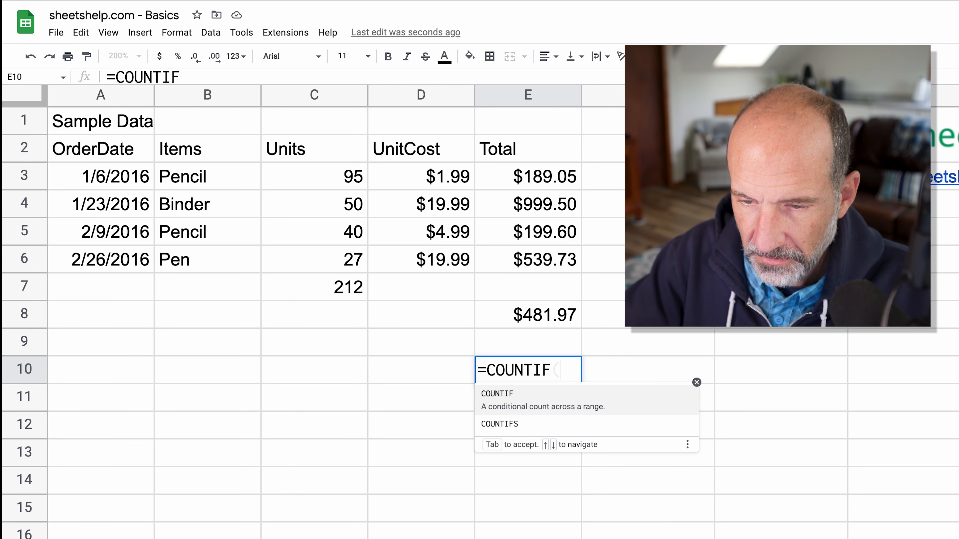
text(()
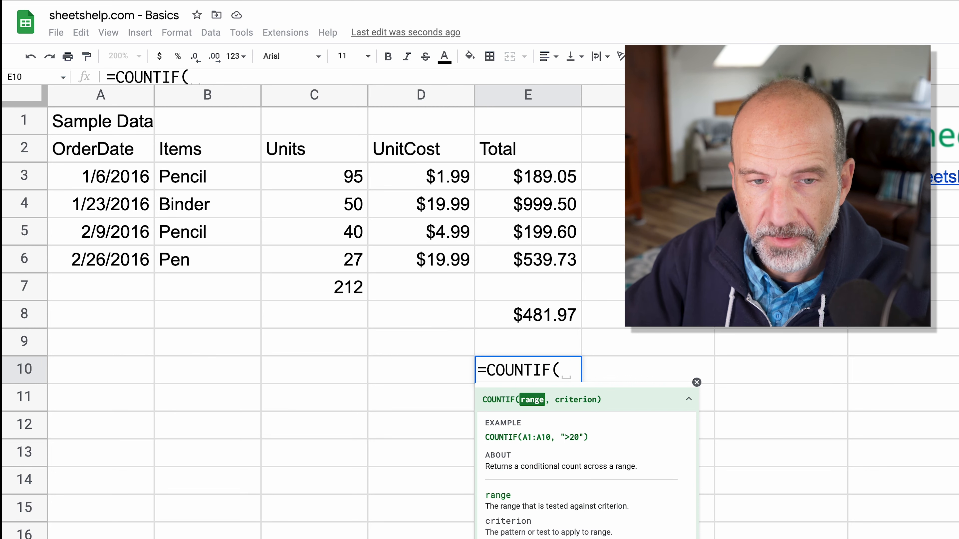
text(E3)
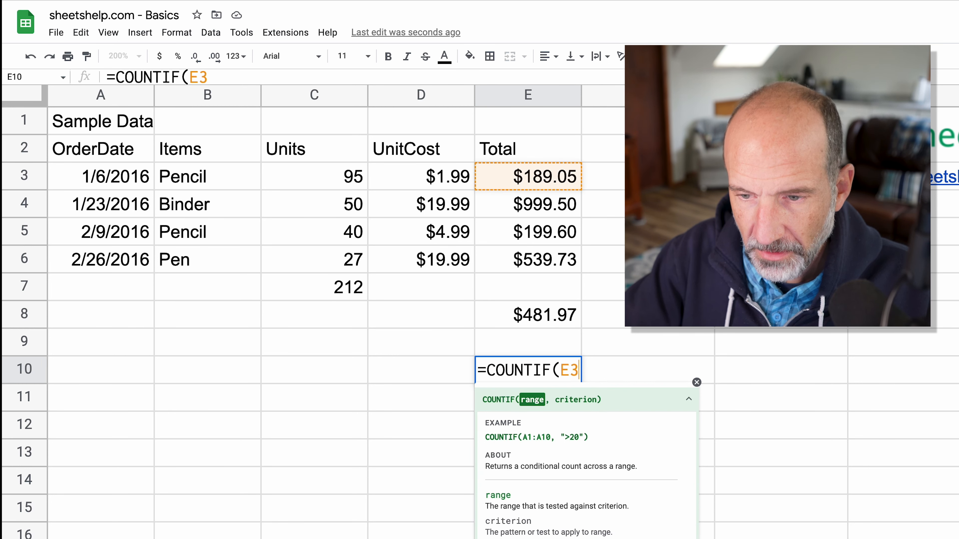
text(:)
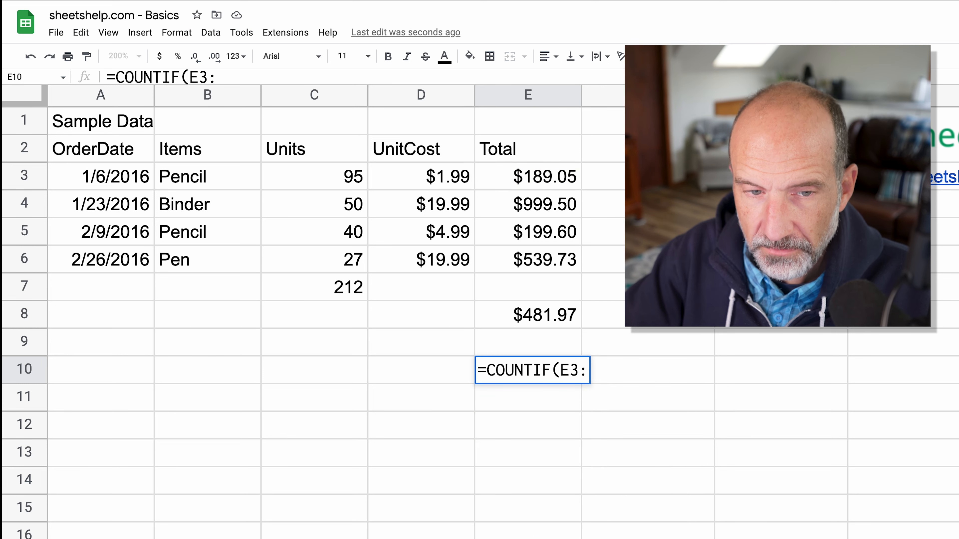
text(E6)
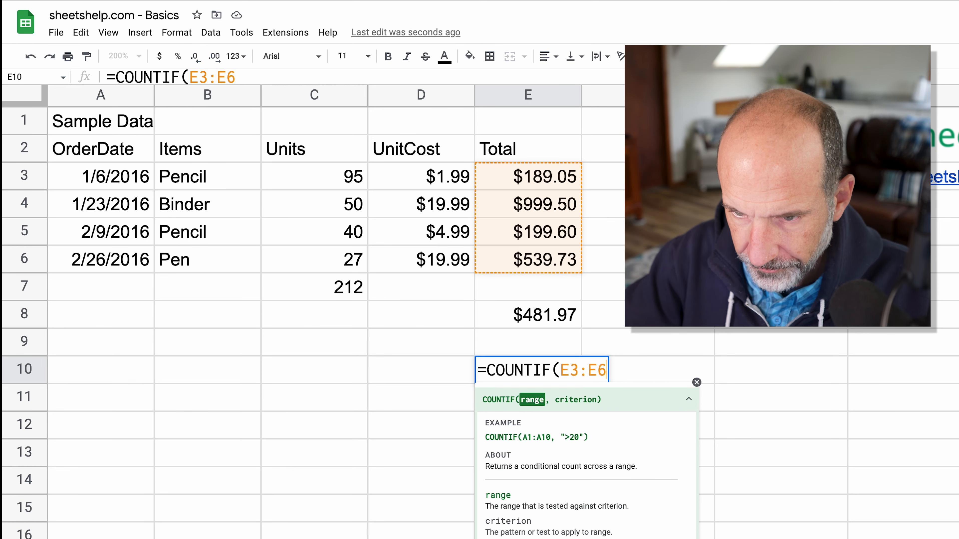
Complete the COUNTIF formula in E10 with the criterion "<=200" for the range E3:E6
text(,)
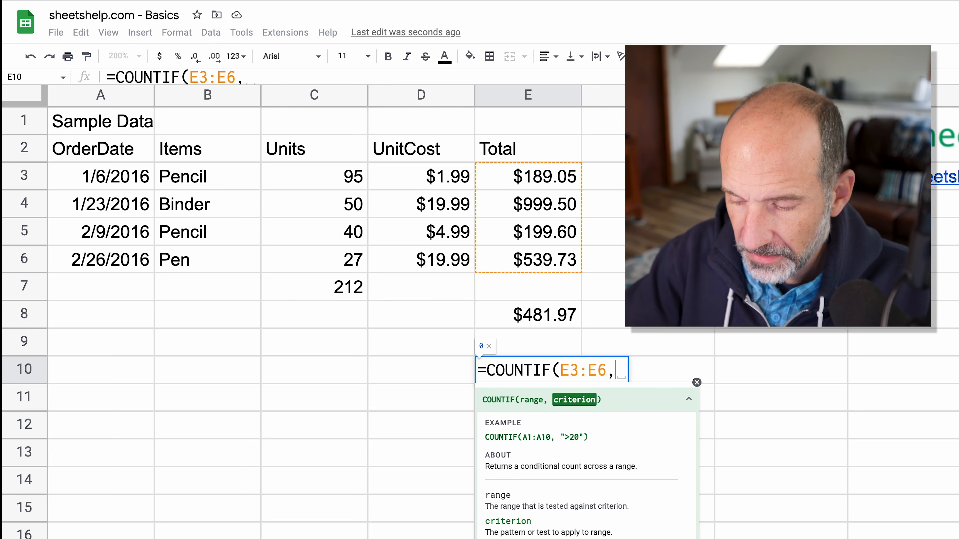
text(")
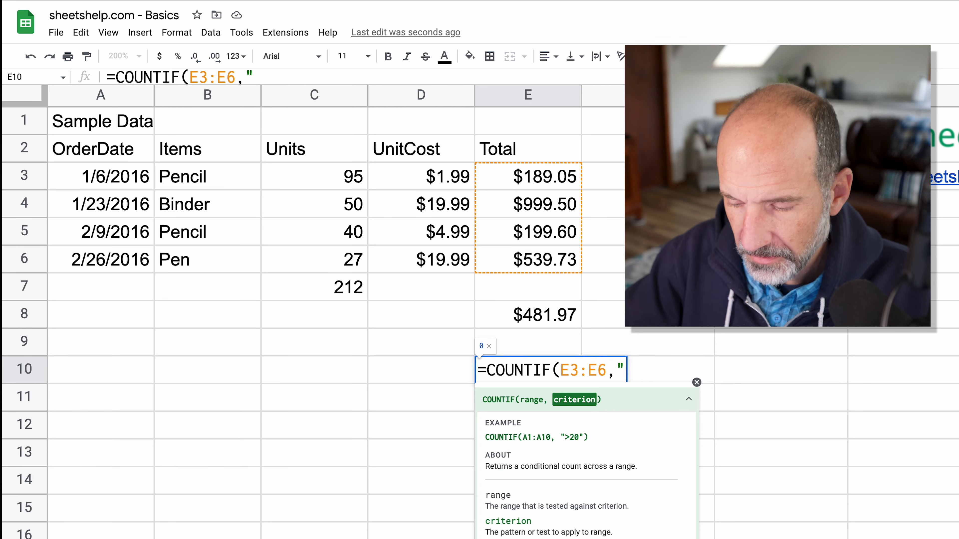
text(<)
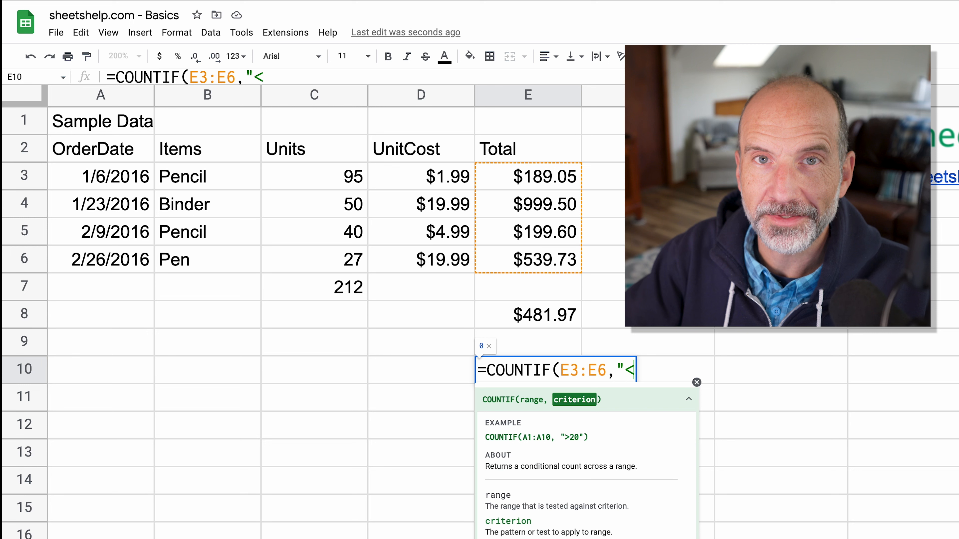
text(=)
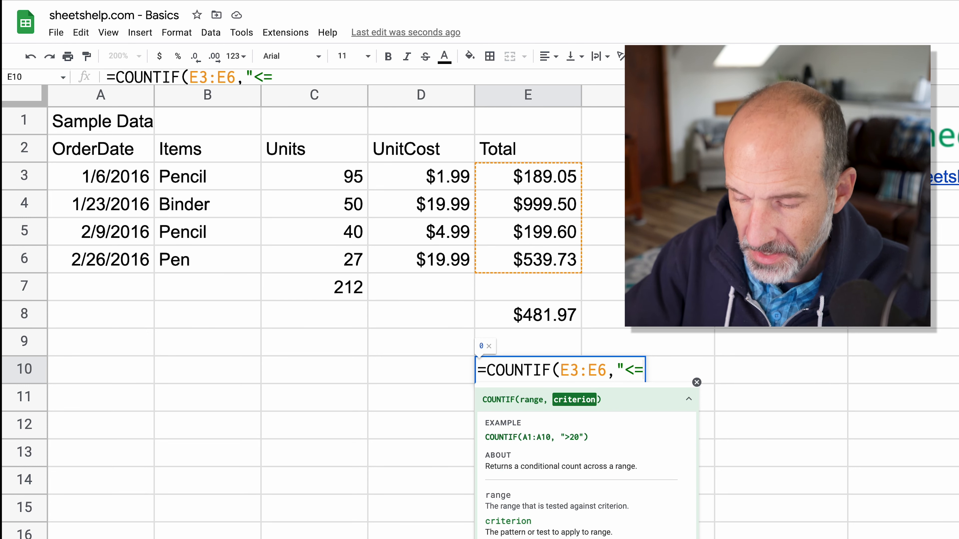
text(200)
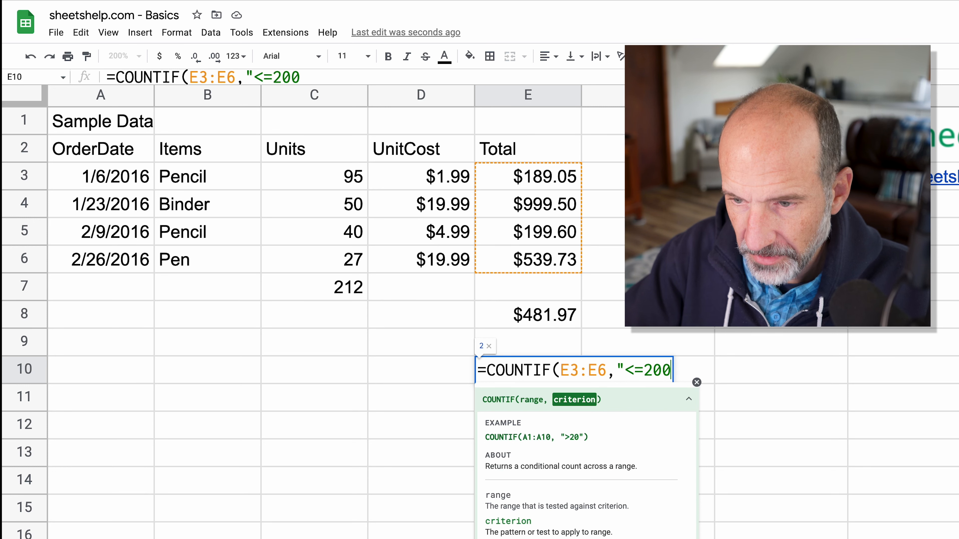
text("))
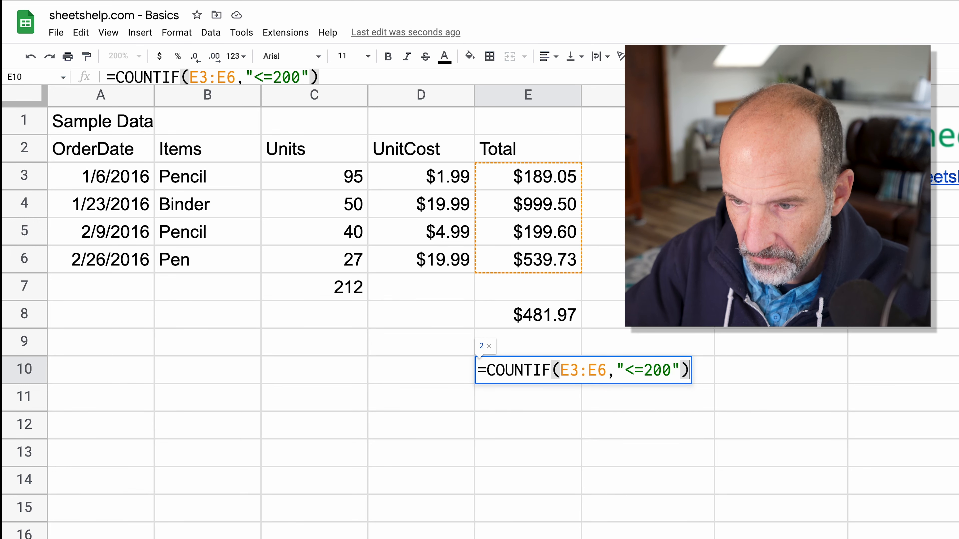
key(Return)
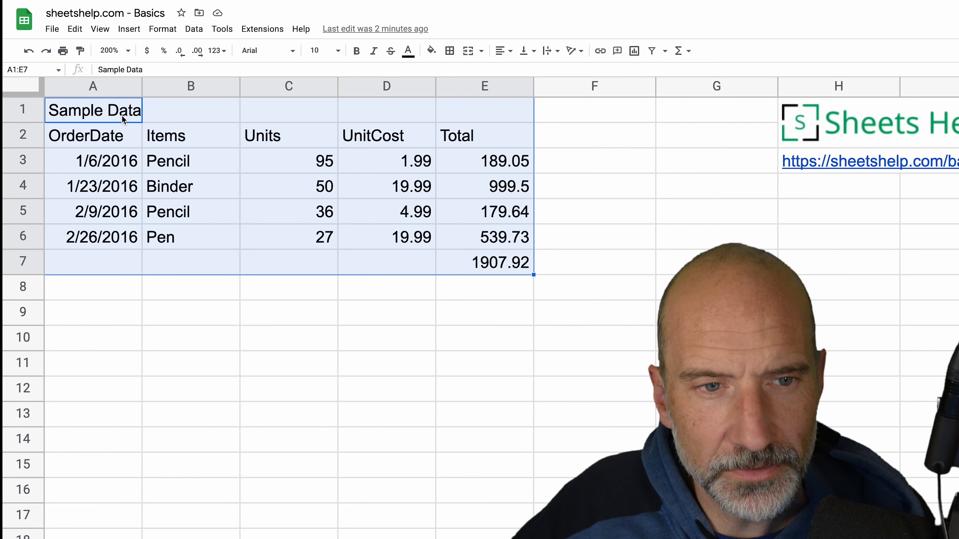
Merge cells A1:E1 and center the Sample Data title across them
click(122, 115)
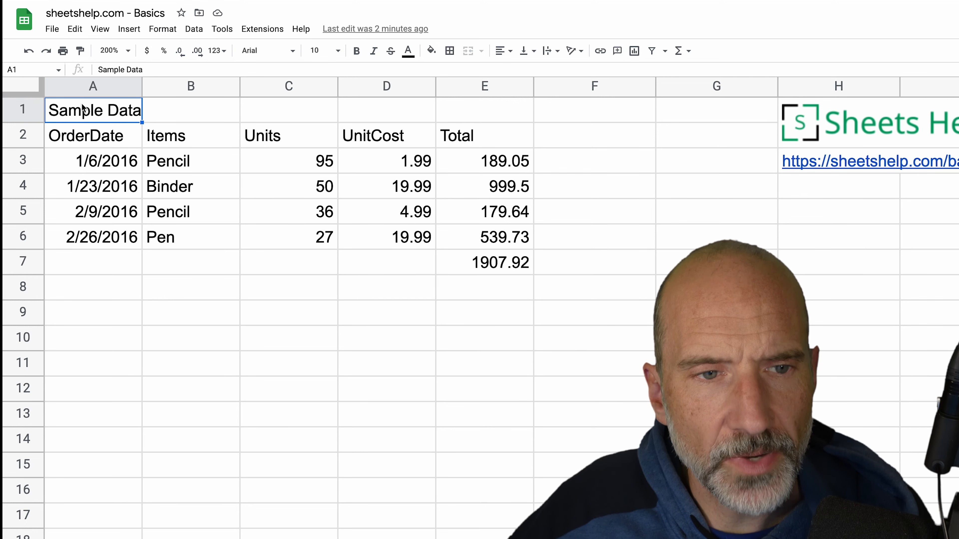
drag(114, 108, 466, 109)
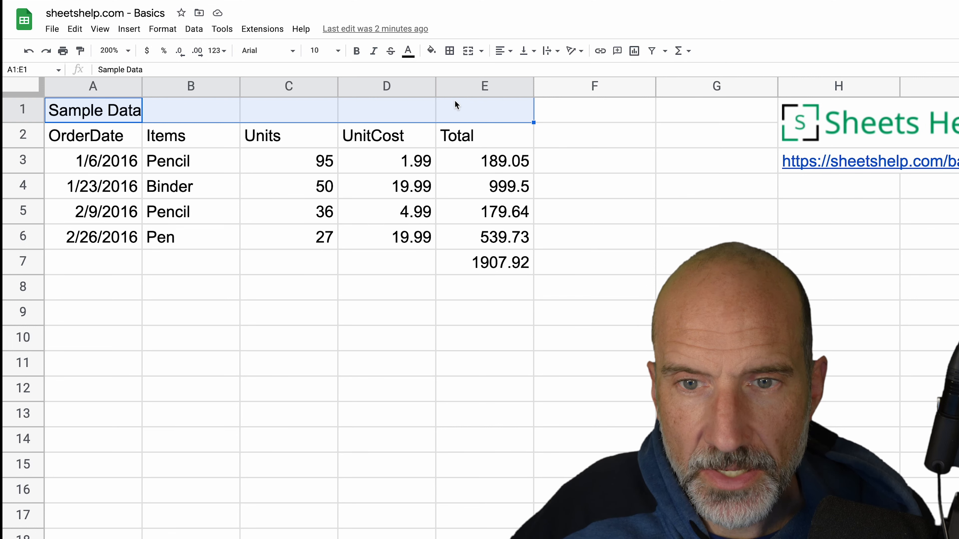
click(471, 56)
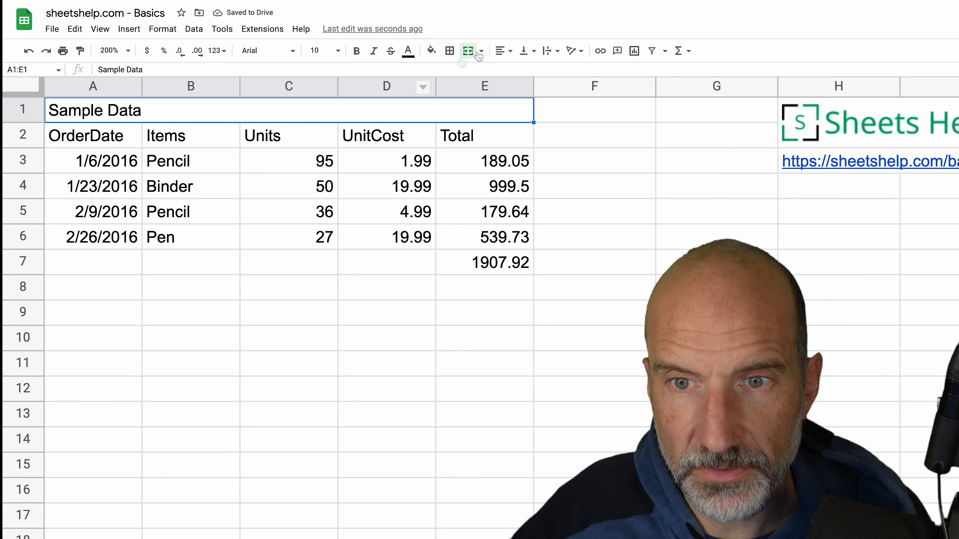
click(513, 51)
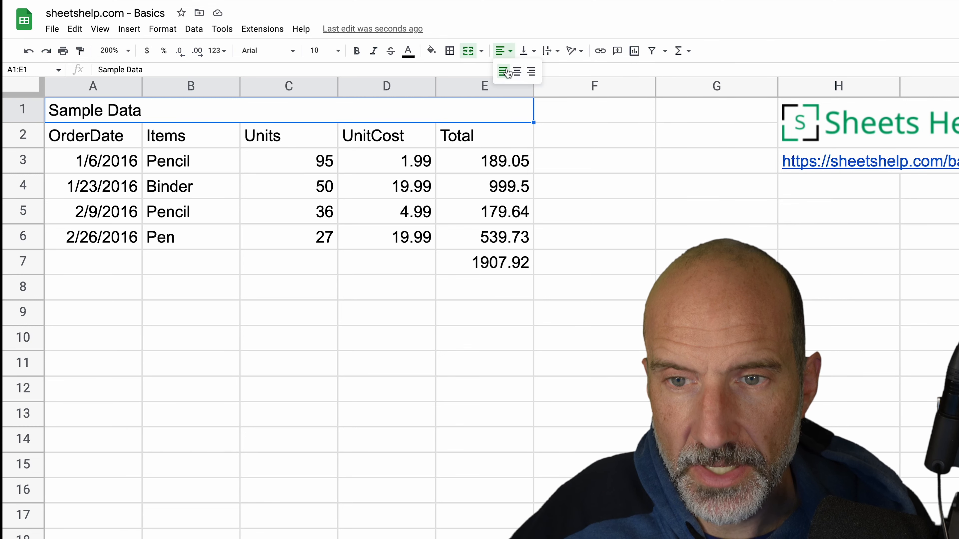
click(517, 72)
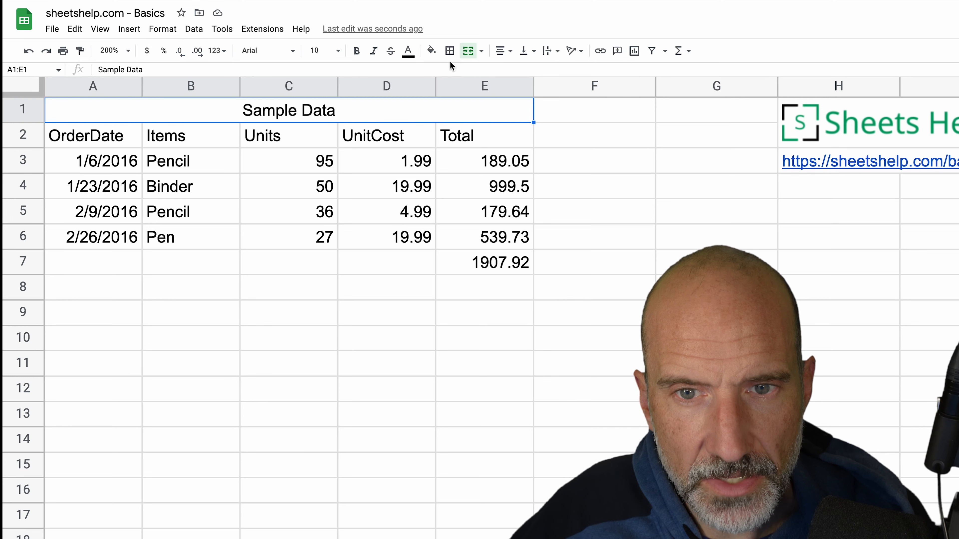
Set the Sample Data title's font size to 14 and make it bold
click(339, 52)
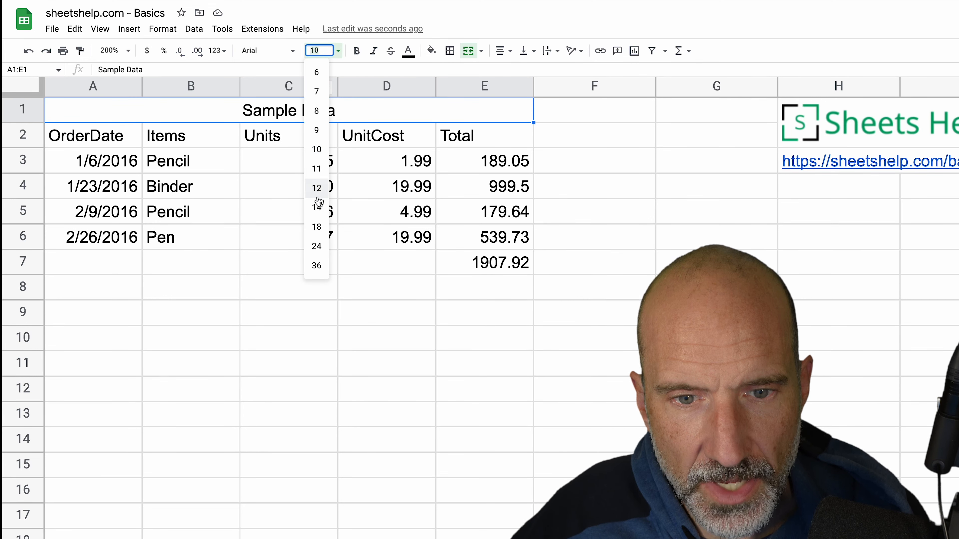
click(317, 208)
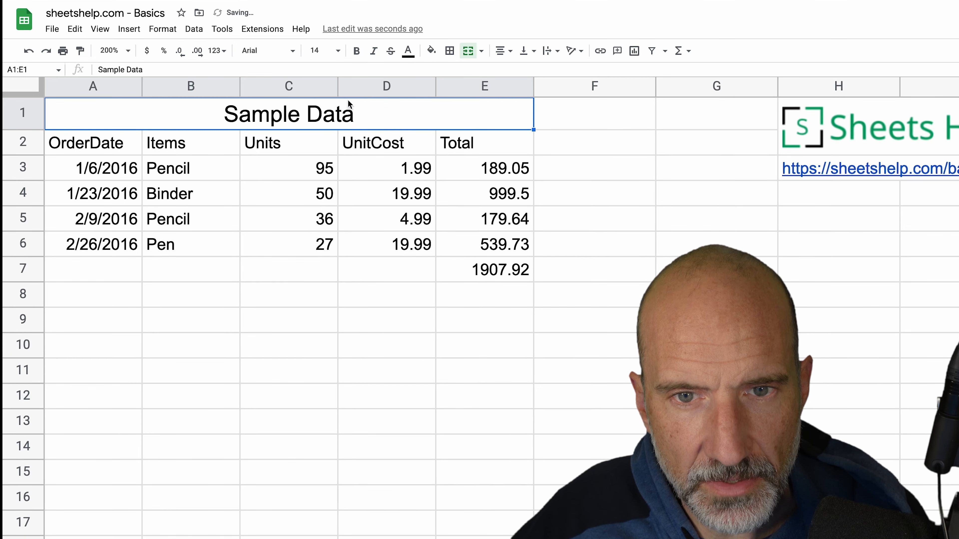
click(358, 54)
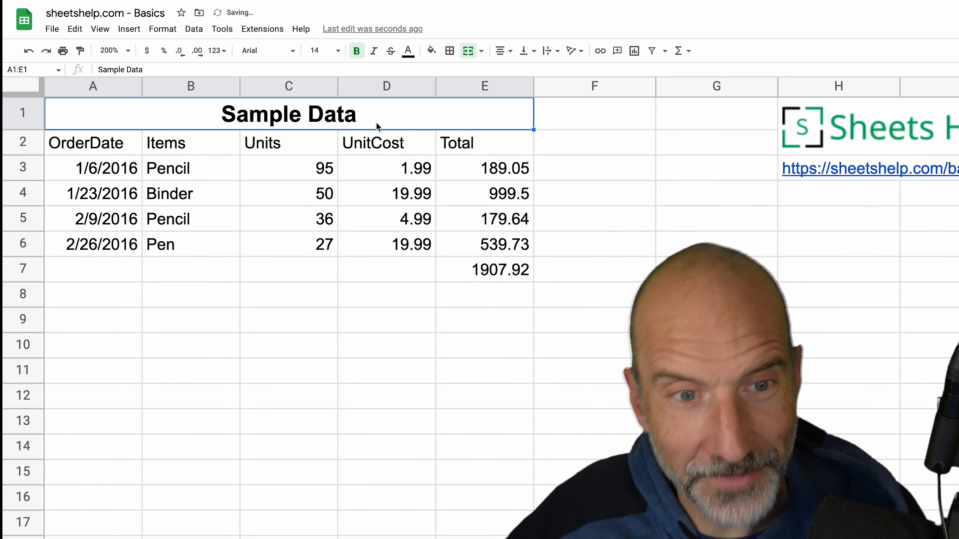
Apply alternating colors to A2:E7 using the light green default style with both header and footer enabled
click(114, 146)
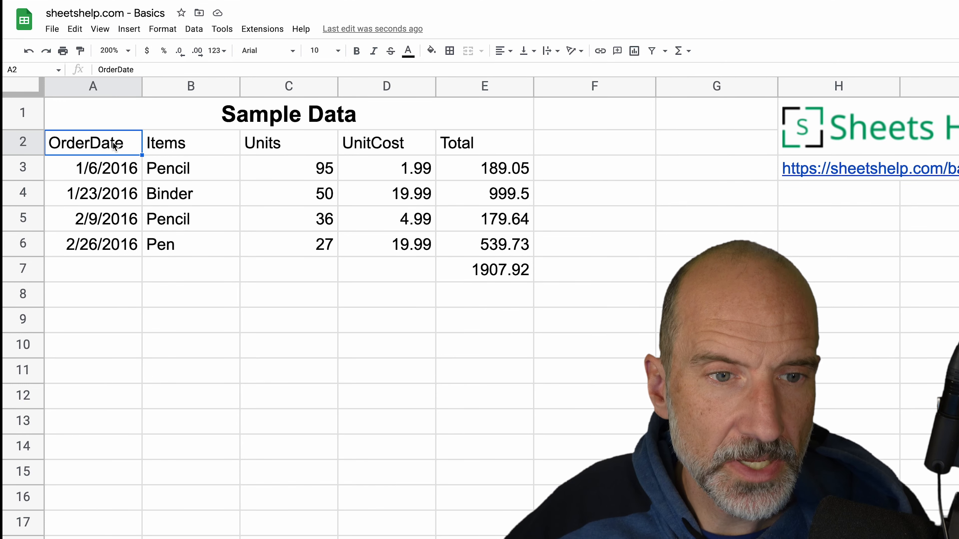
drag(115, 143, 466, 266)
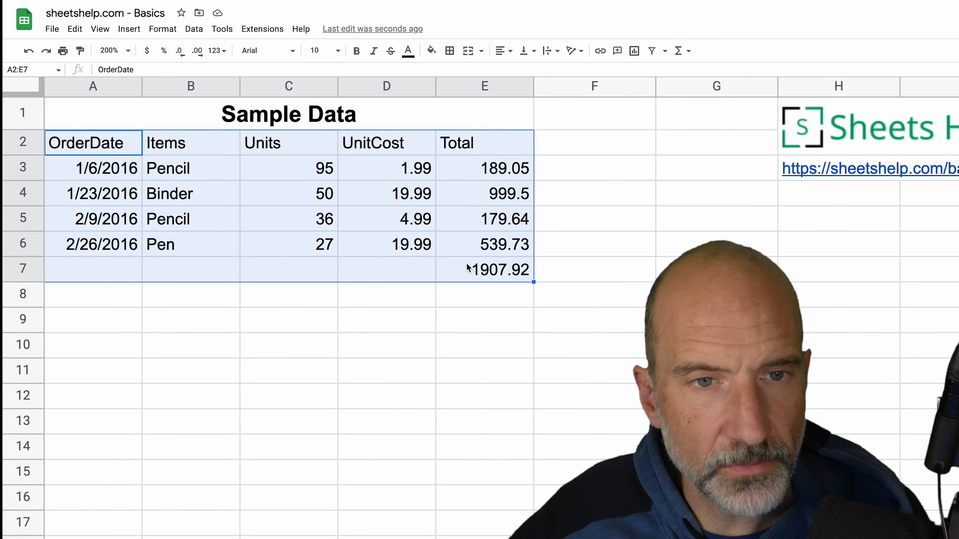
click(163, 29)
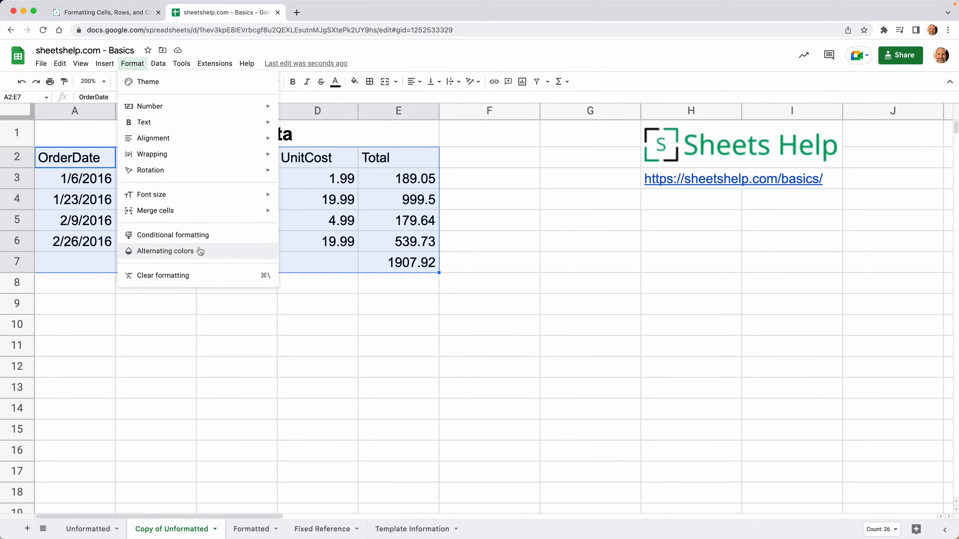
click(208, 251)
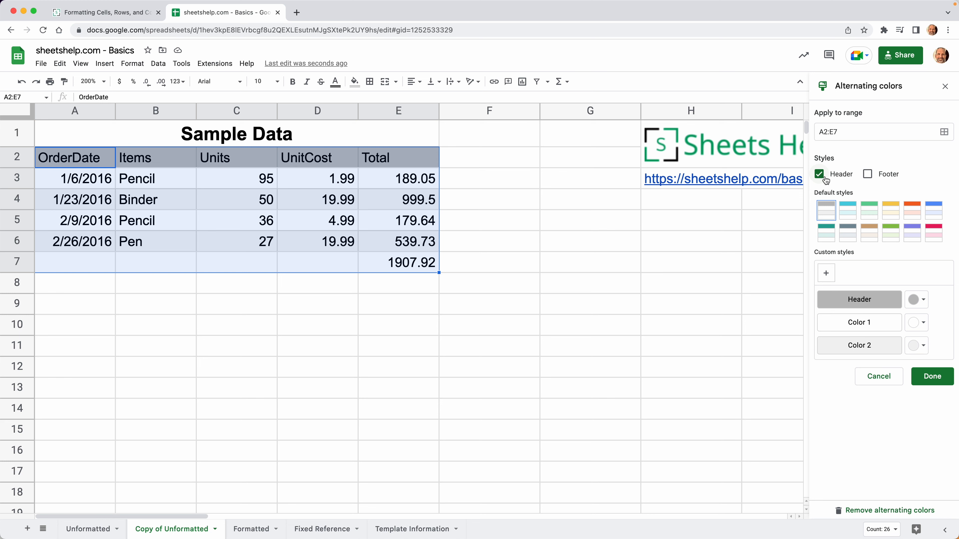
click(867, 174)
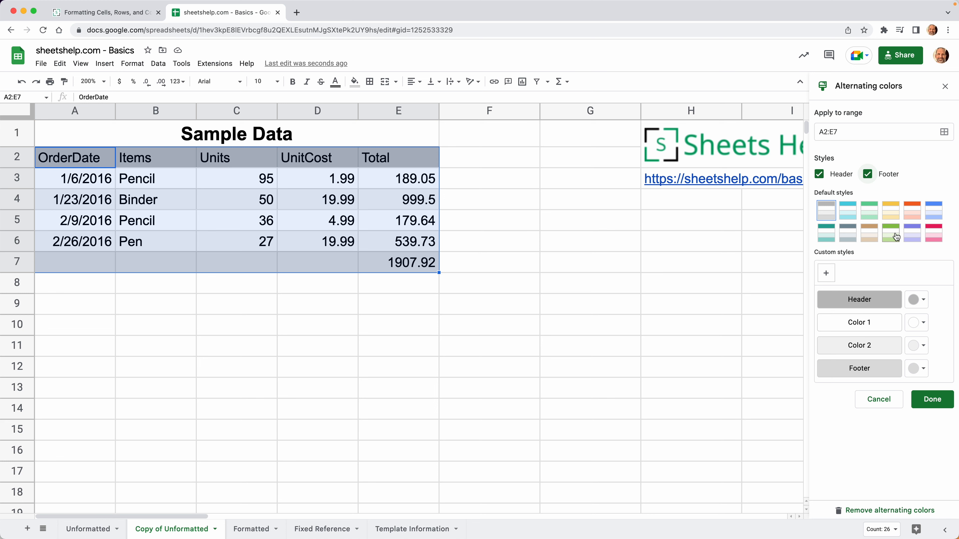
click(896, 237)
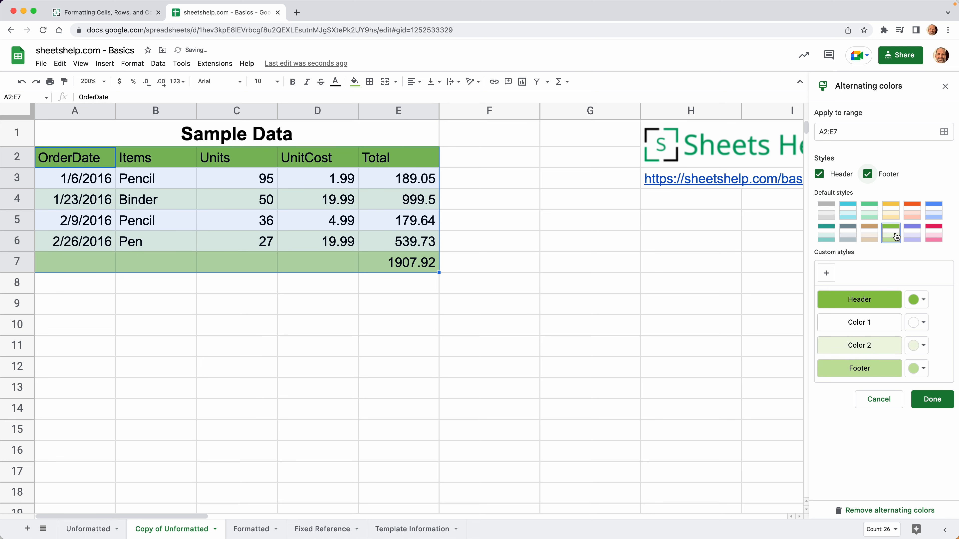
click(930, 399)
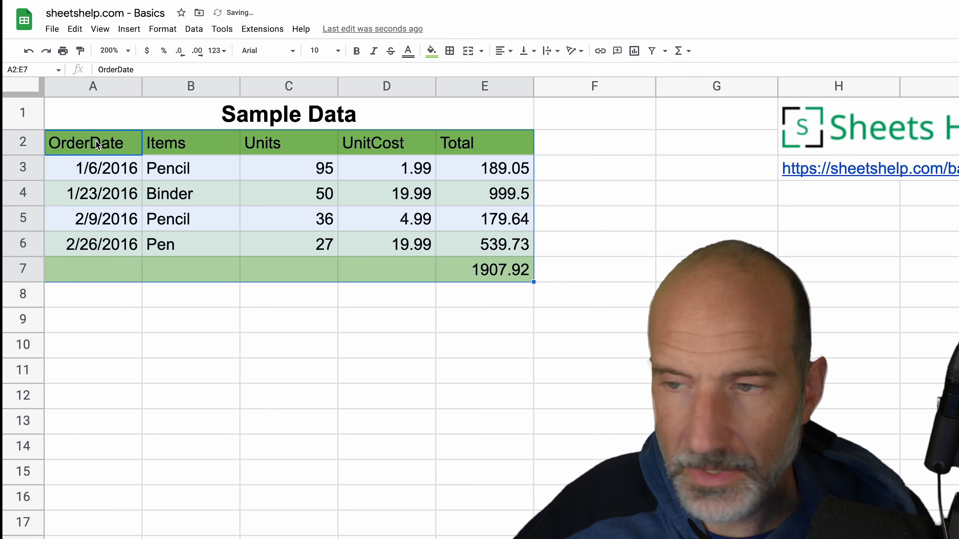
click(30, 142)
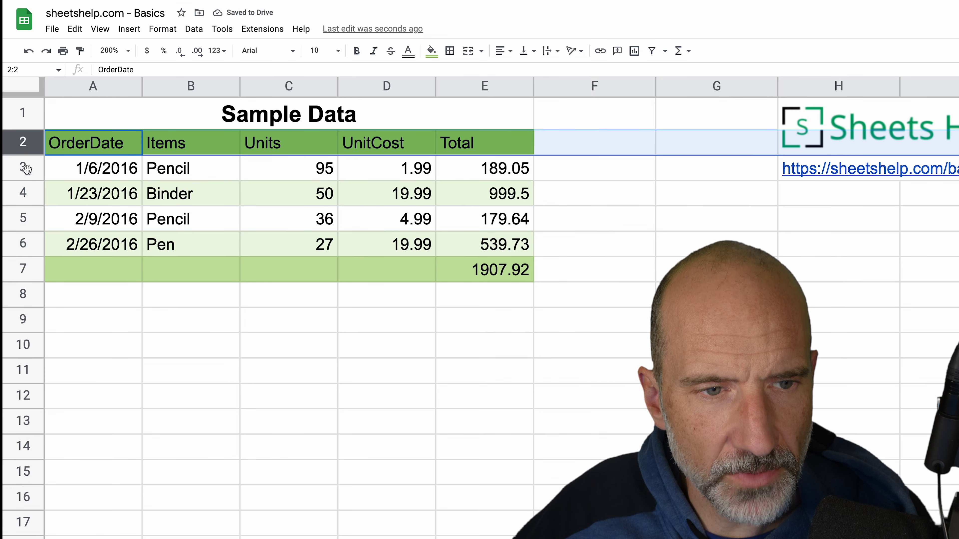
click(26, 171)
click(24, 192)
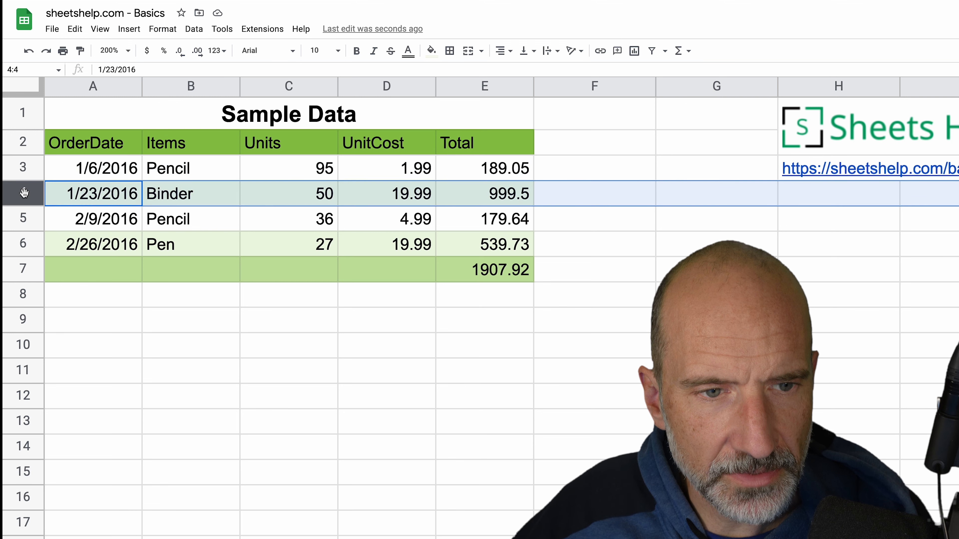
click(25, 168)
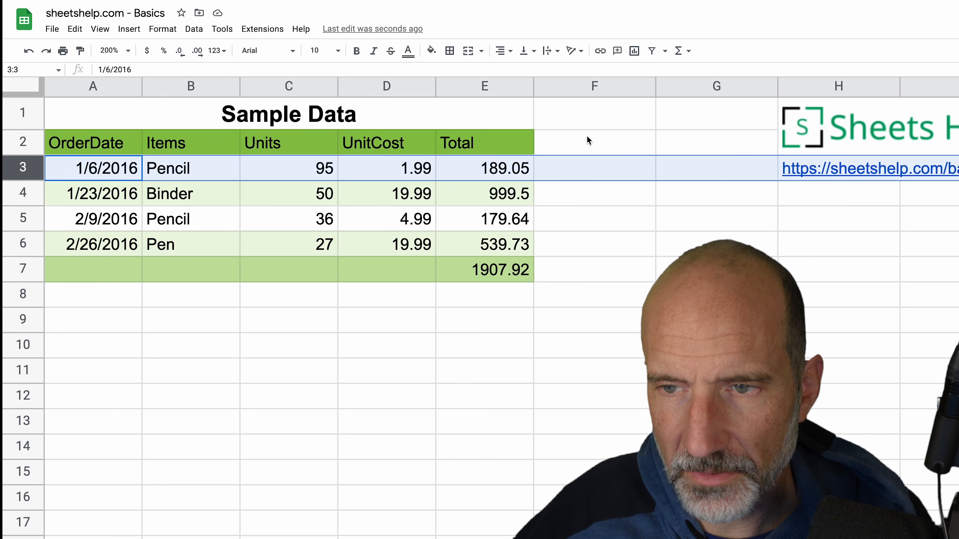
click(604, 140)
drag(682, 140, 748, 133)
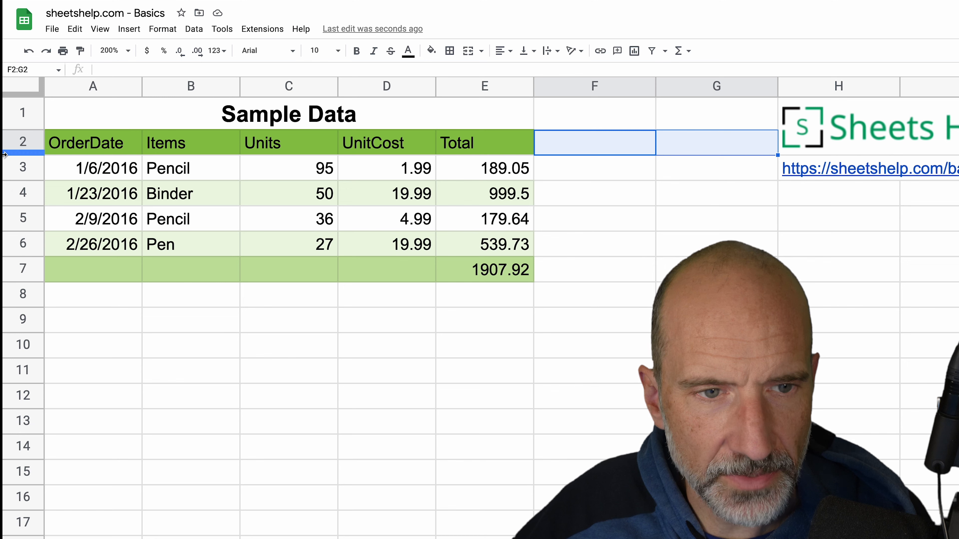
Make the column headings in A2:E2 bold and center them horizontally
drag(72, 136, 459, 144)
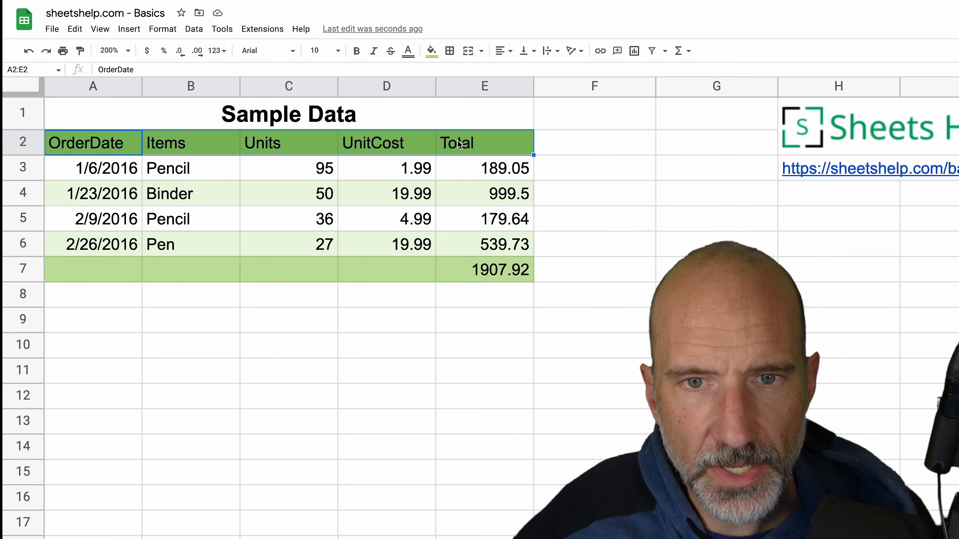
click(357, 53)
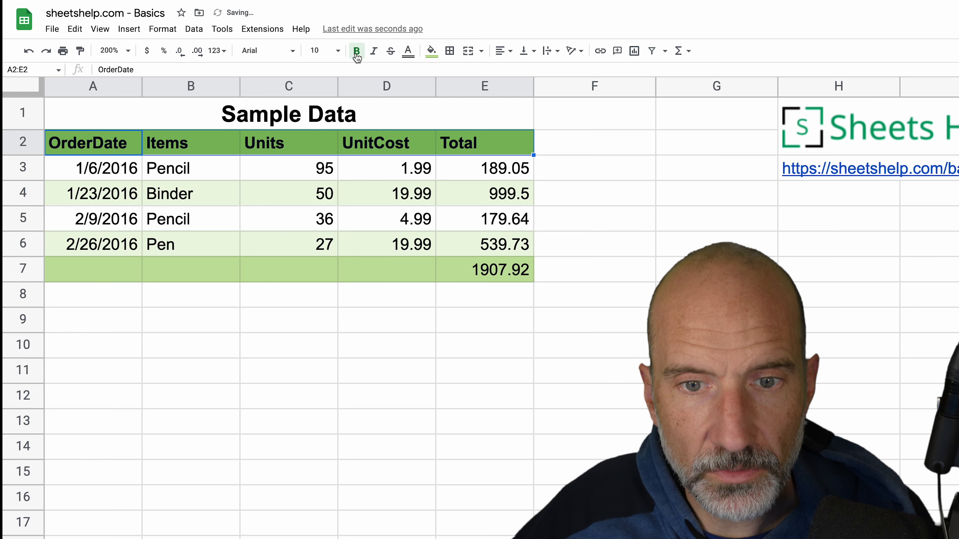
click(504, 51)
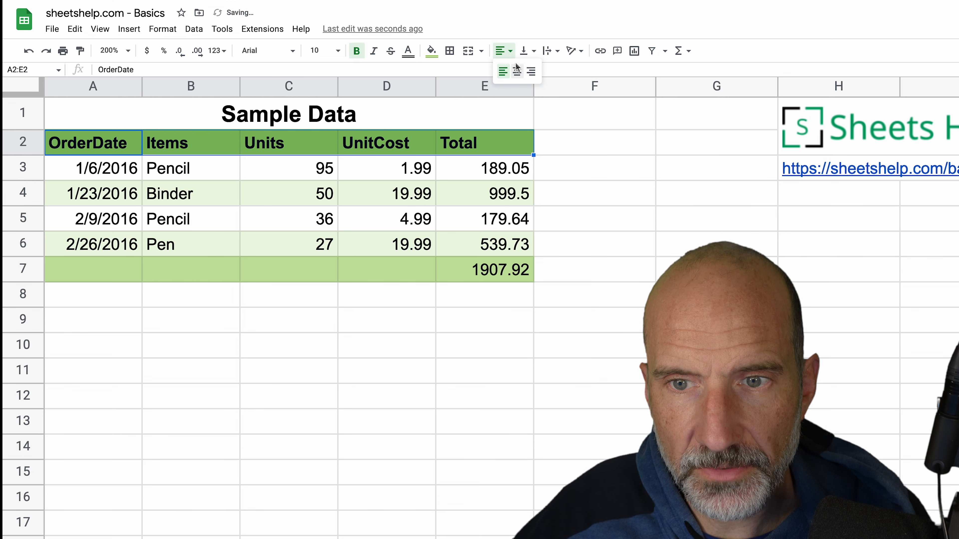
click(517, 71)
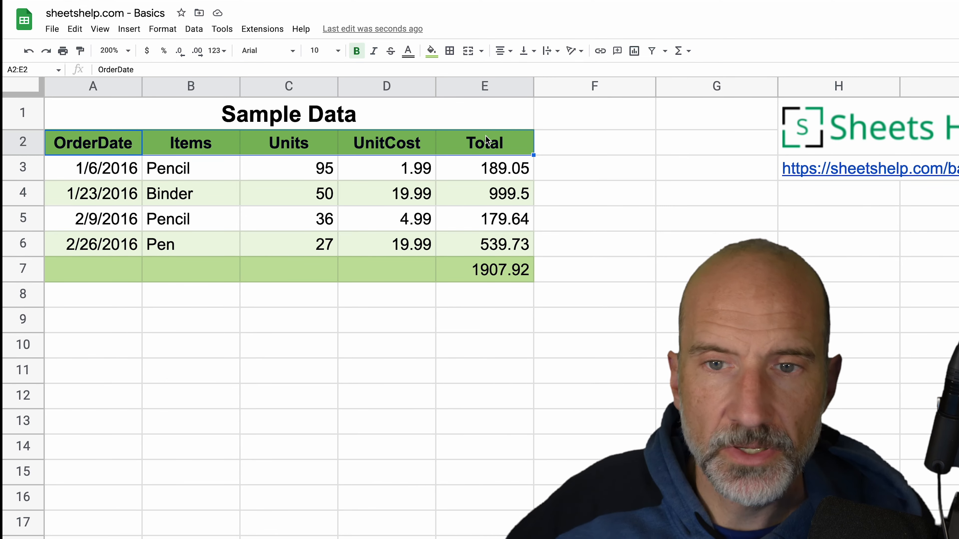
Add a thick black bottom border to the header cells A2:E2
click(450, 51)
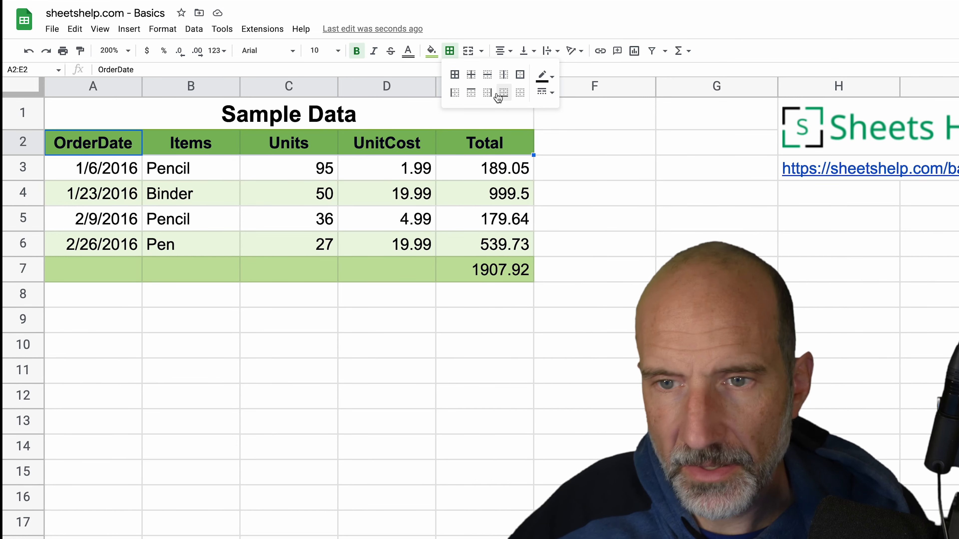
click(545, 94)
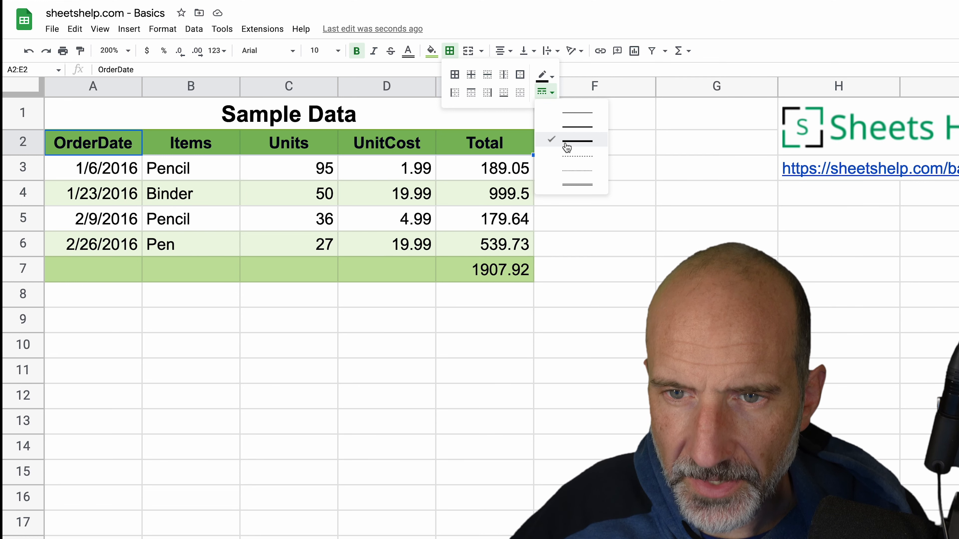
click(503, 93)
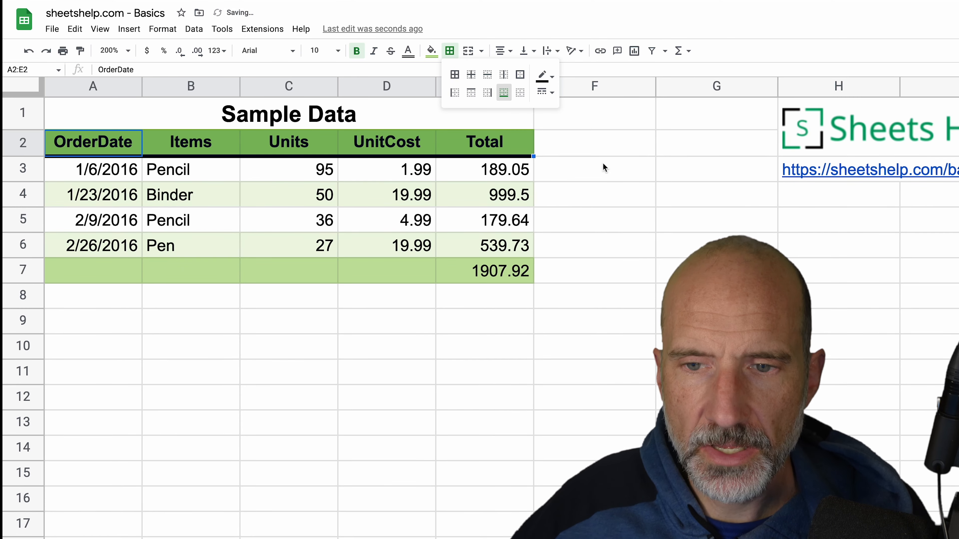
click(603, 168)
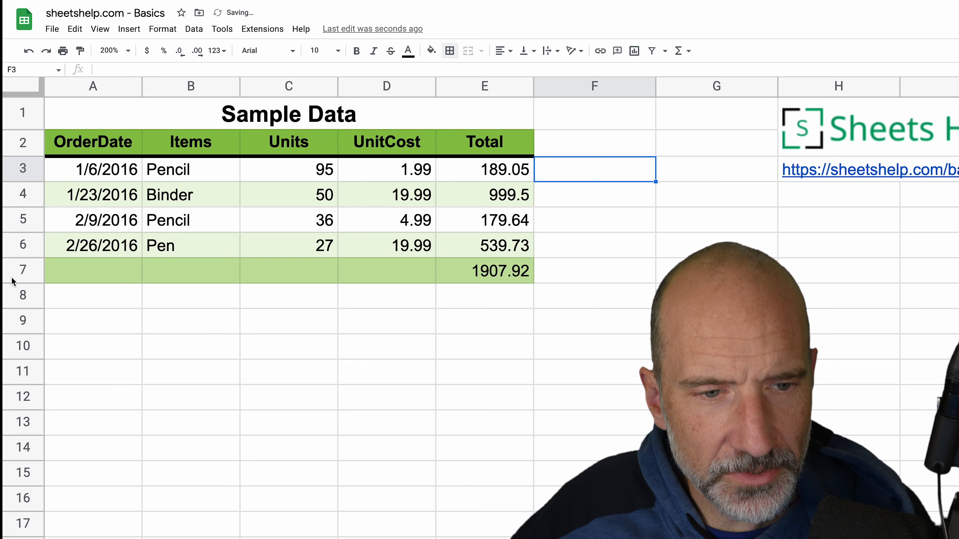
Add a thick black top border to the totals cells A7:E7 and make them bold
click(55, 269)
drag(209, 272, 458, 270)
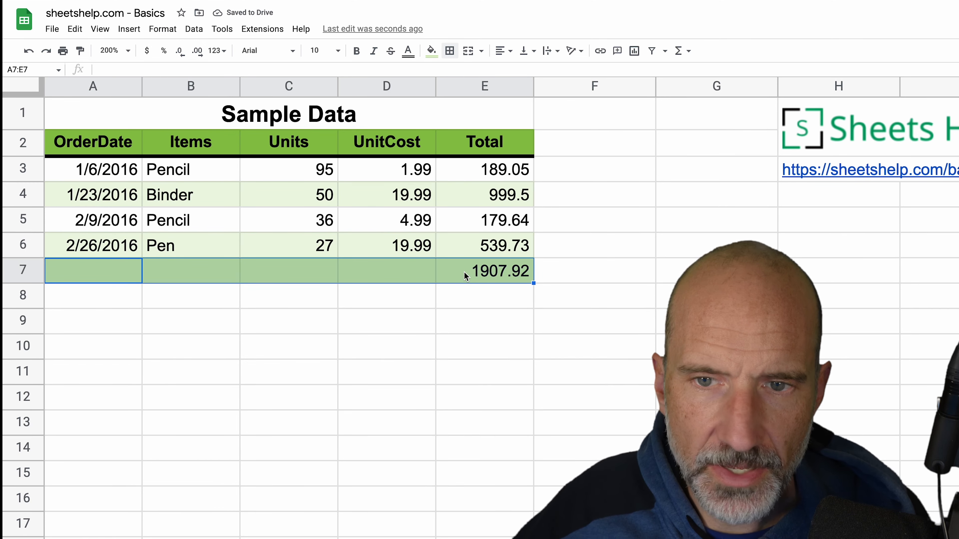
click(450, 53)
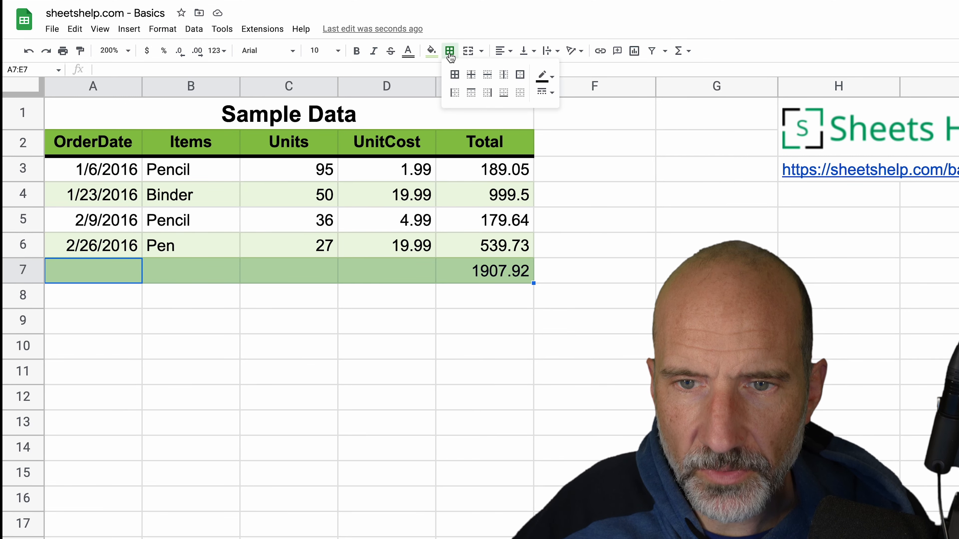
click(471, 93)
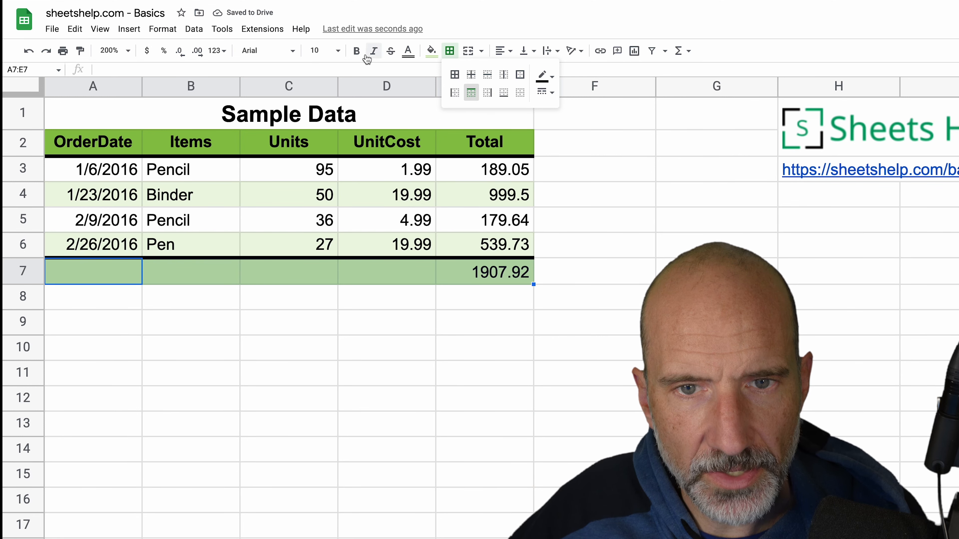
click(357, 53)
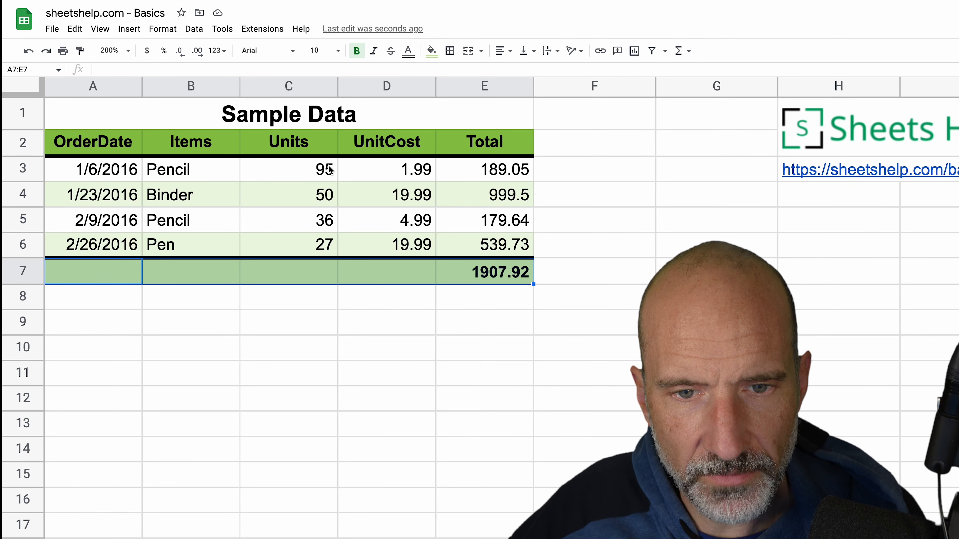
Format the UnitCost and Total values in D3:E7 as currency
click(314, 172)
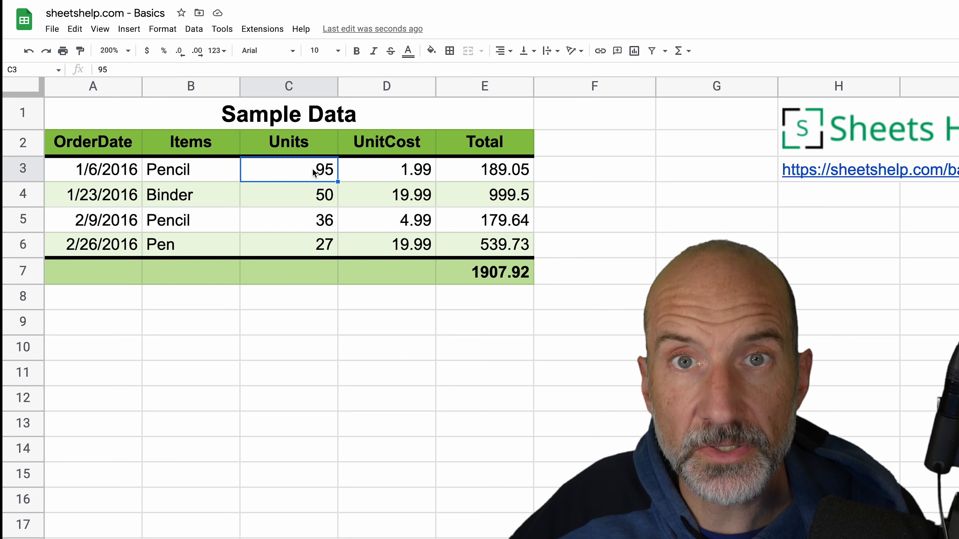
click(369, 172)
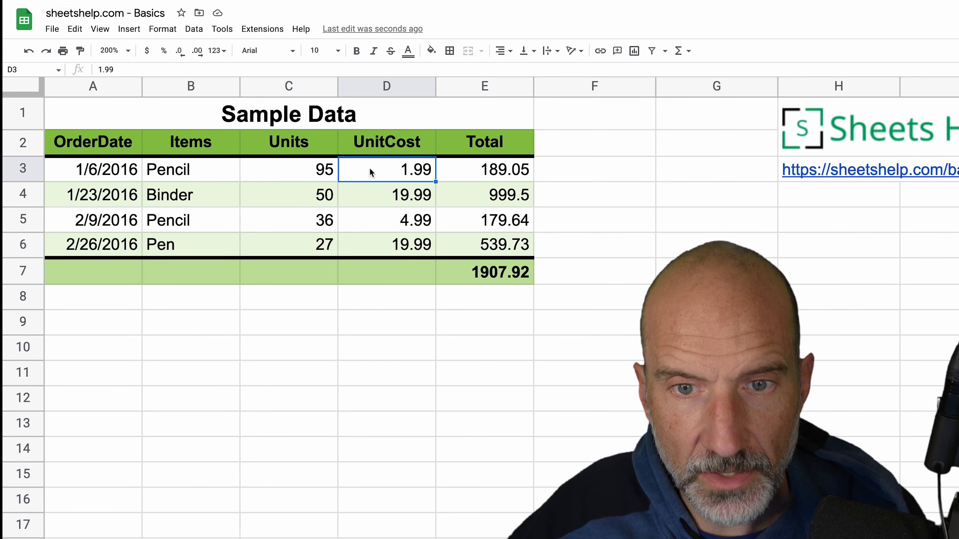
click(451, 174)
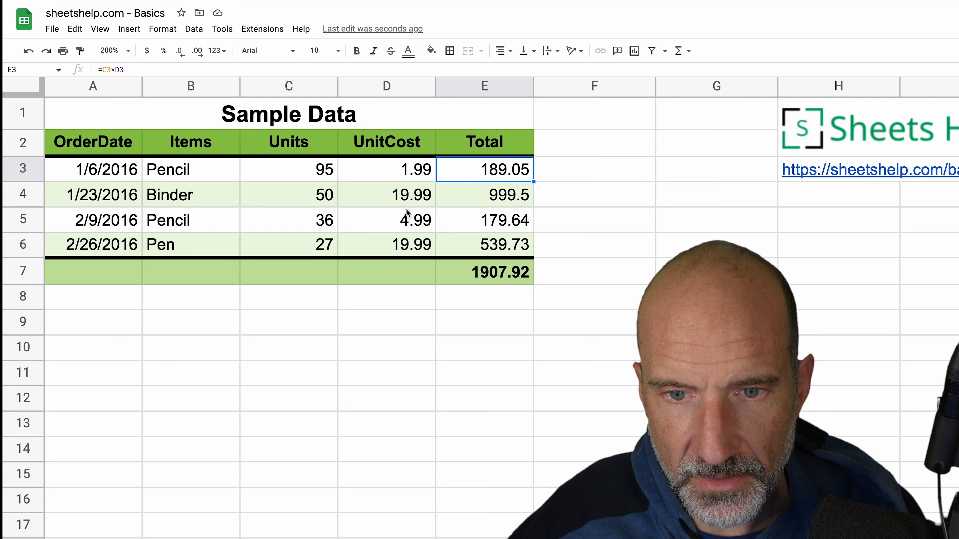
click(407, 197)
click(478, 204)
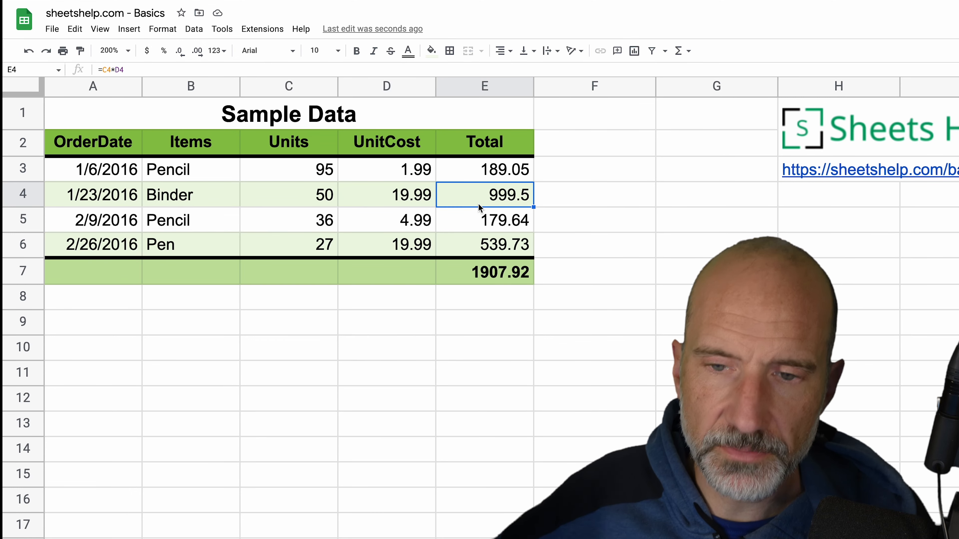
click(382, 167)
drag(382, 167, 510, 270)
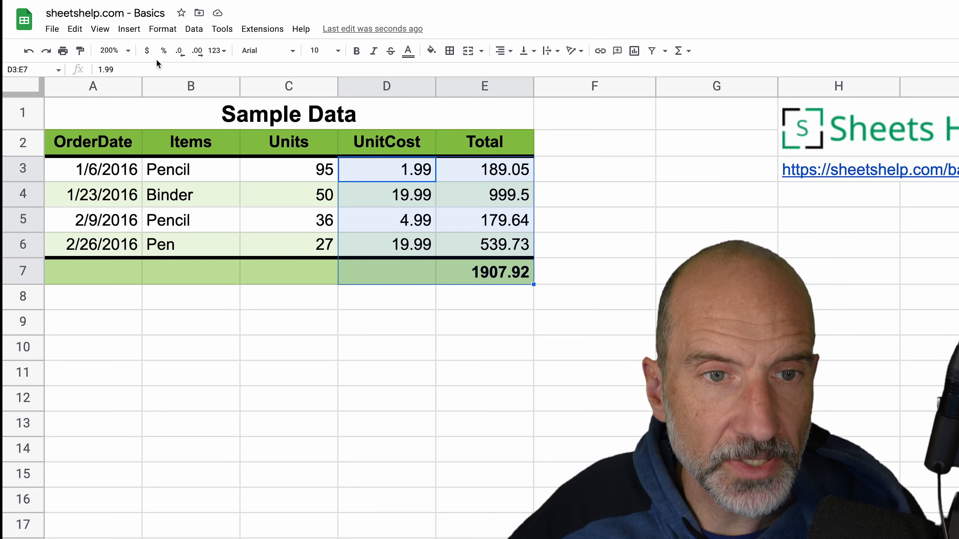
click(147, 50)
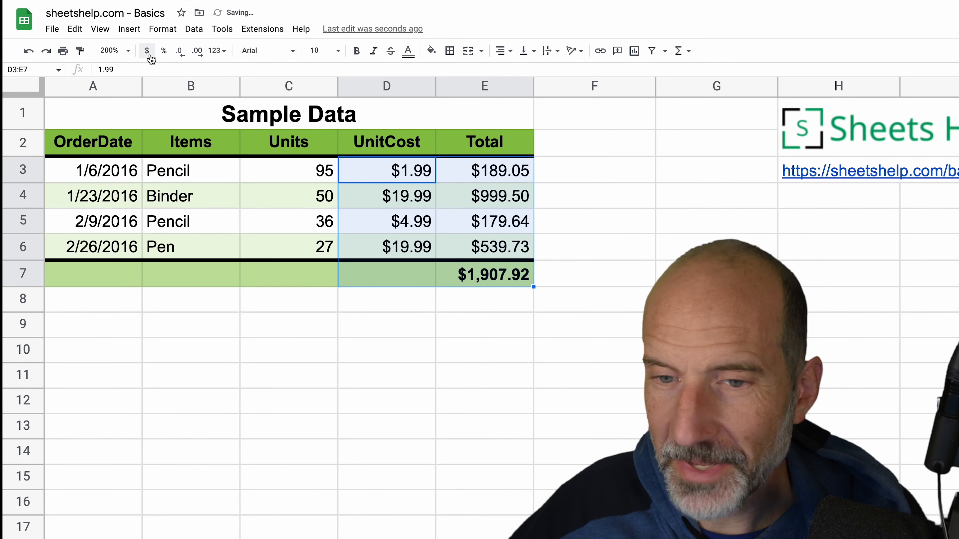
Create a filter on the table range A2:E6
click(210, 154)
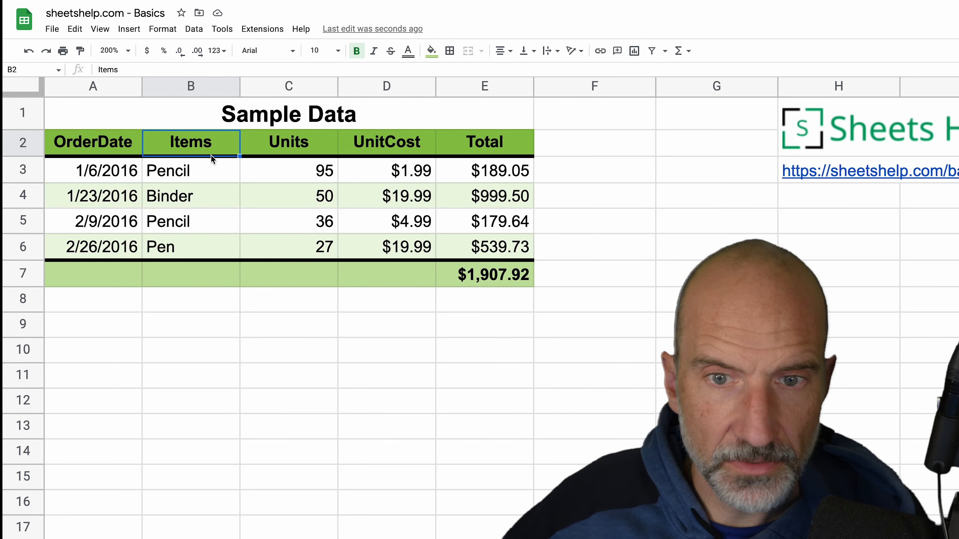
mouse_move(122, 145)
mouse_down()
mouse_move(289, 145)
mouse_move(475, 247)
mouse_up()
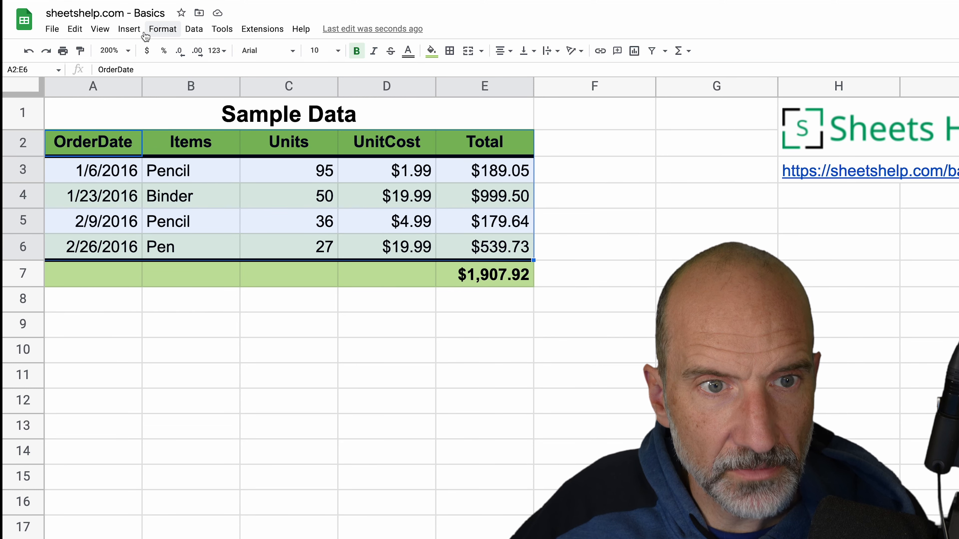
click(195, 30)
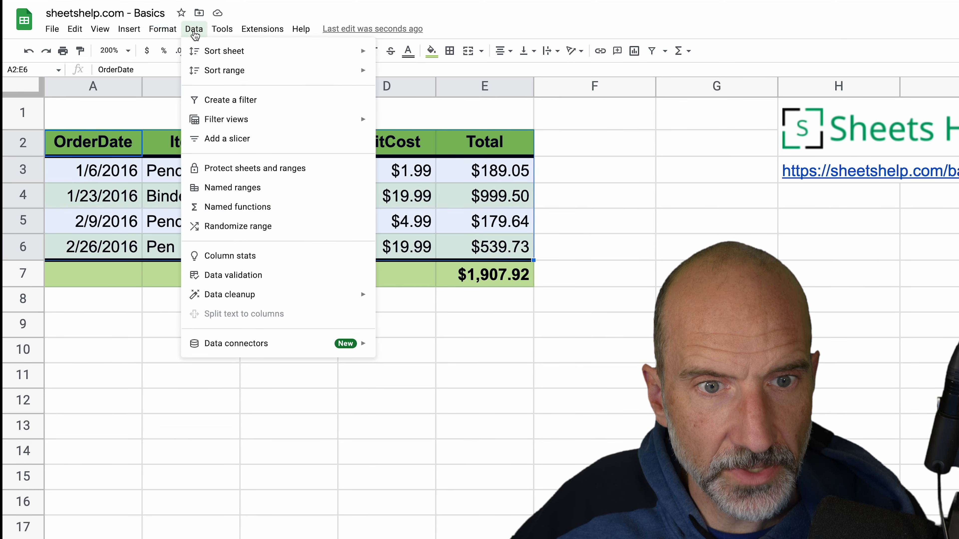
click(230, 101)
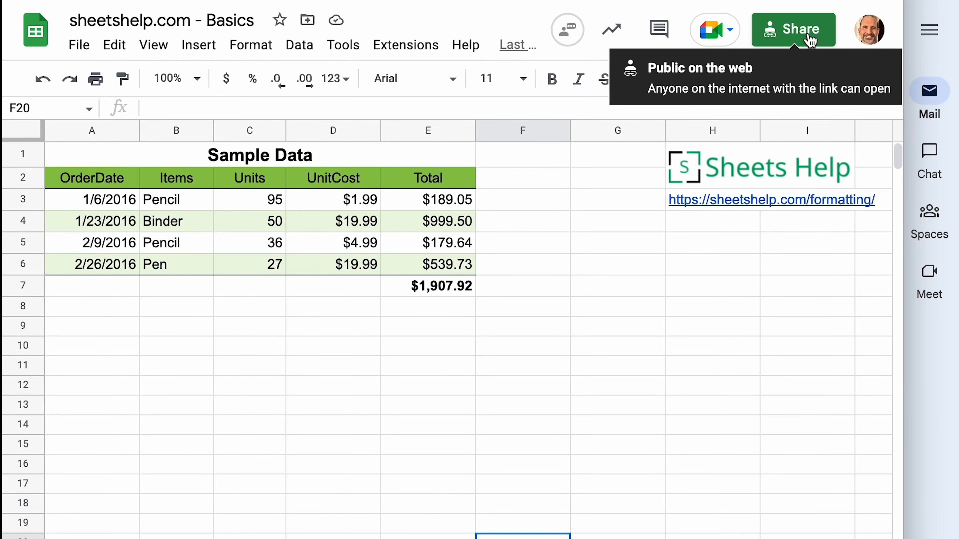
Open the spreadsheet's sharing settings and review the people with access and the general access
click(808, 36)
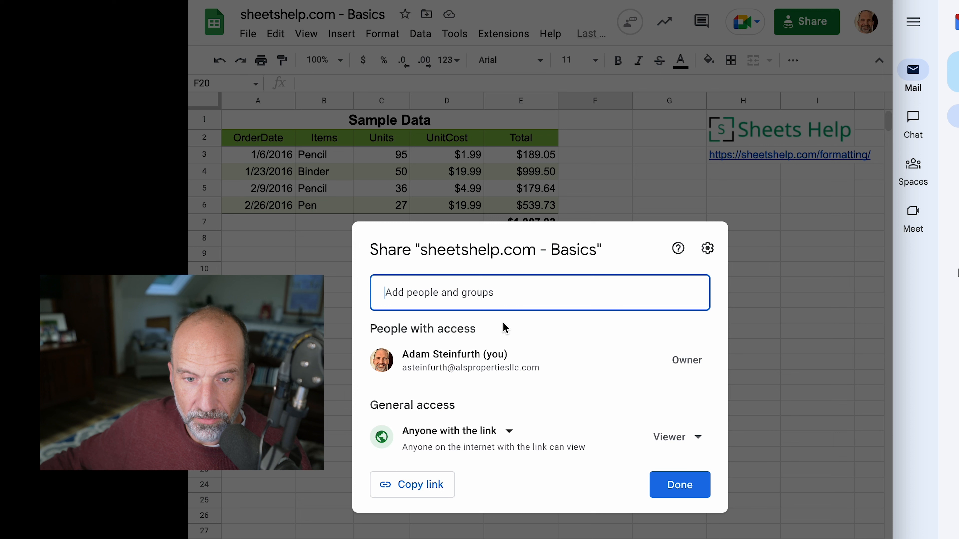
drag(396, 329, 464, 330)
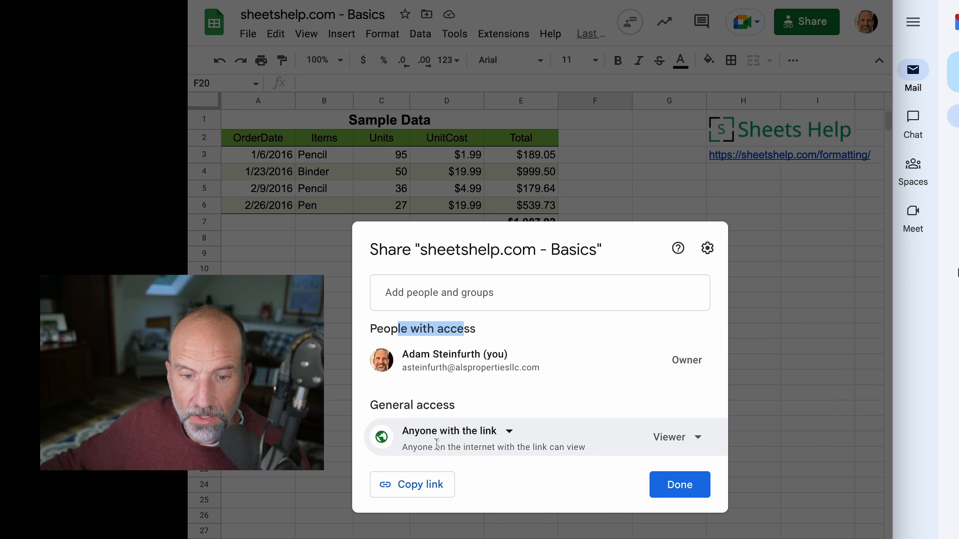
drag(429, 405, 414, 408)
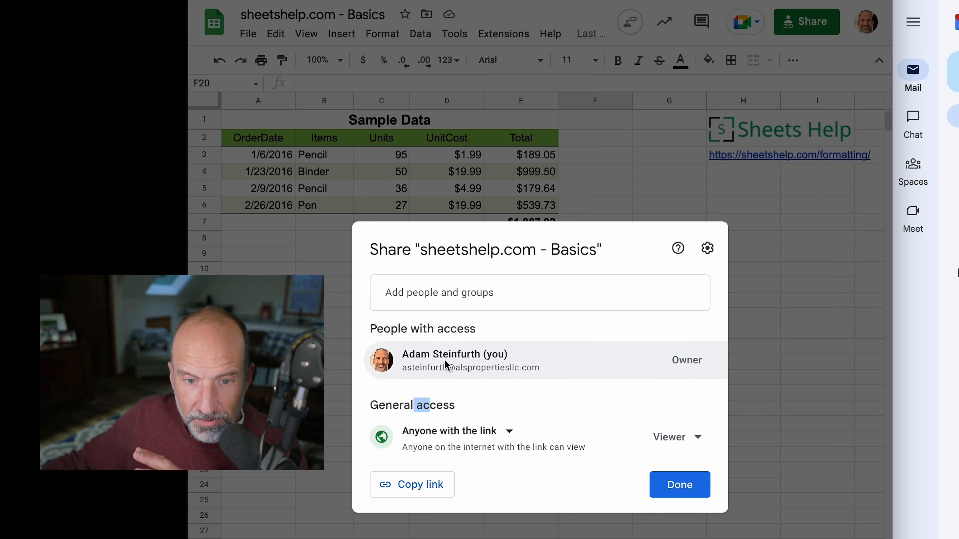
Check which account is signed in to the Gmail window
mouse_move(445, 356)
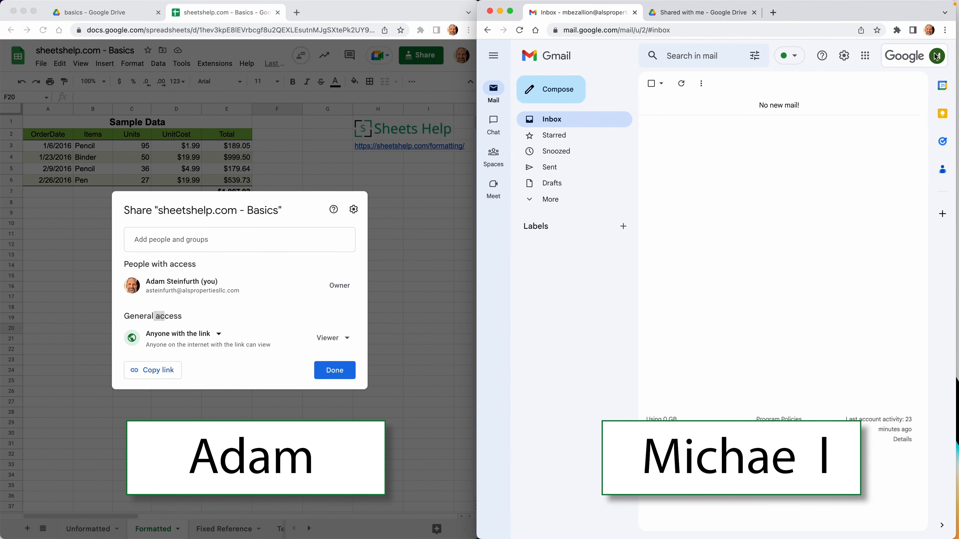
click(936, 57)
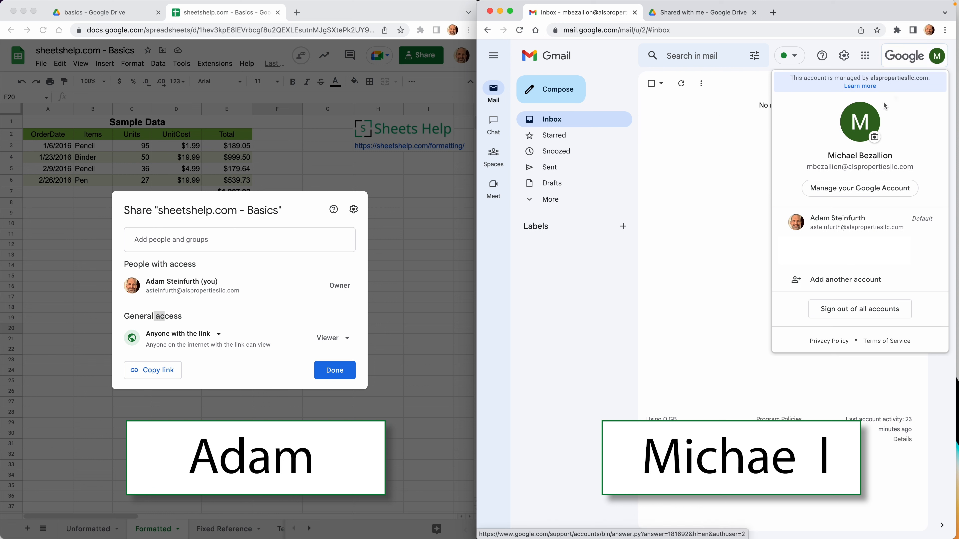
drag(827, 156, 867, 159)
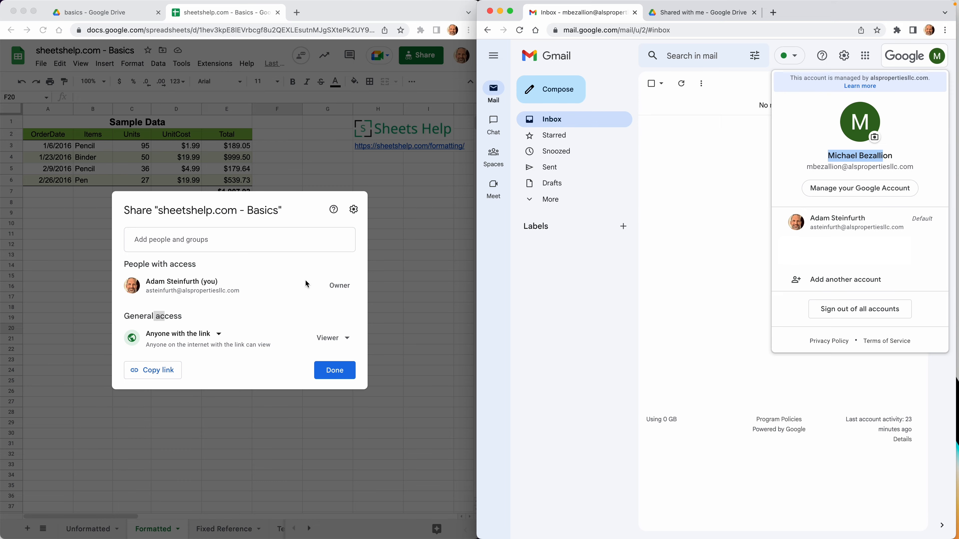
Add the second account holder as a recipient of the share and set their role to Commenter
click(233, 243)
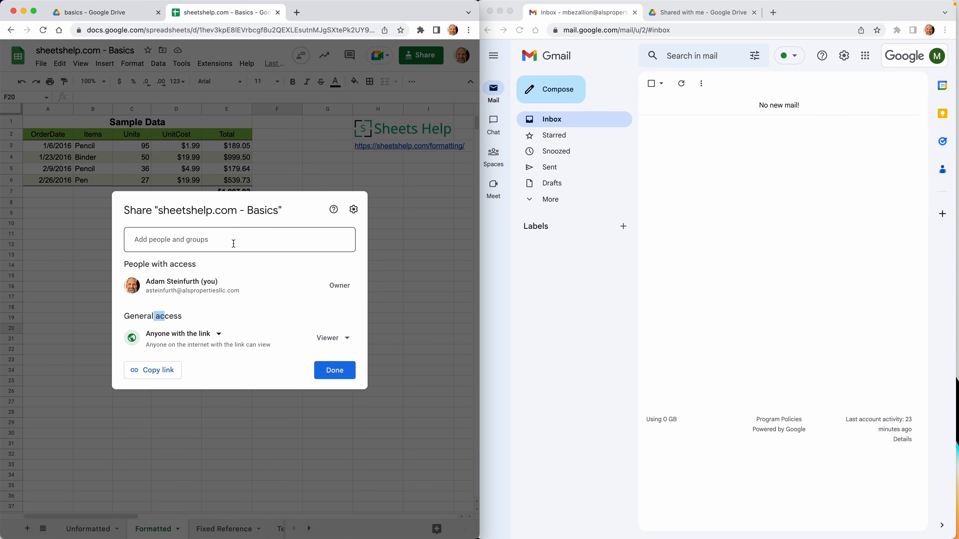
click(234, 244)
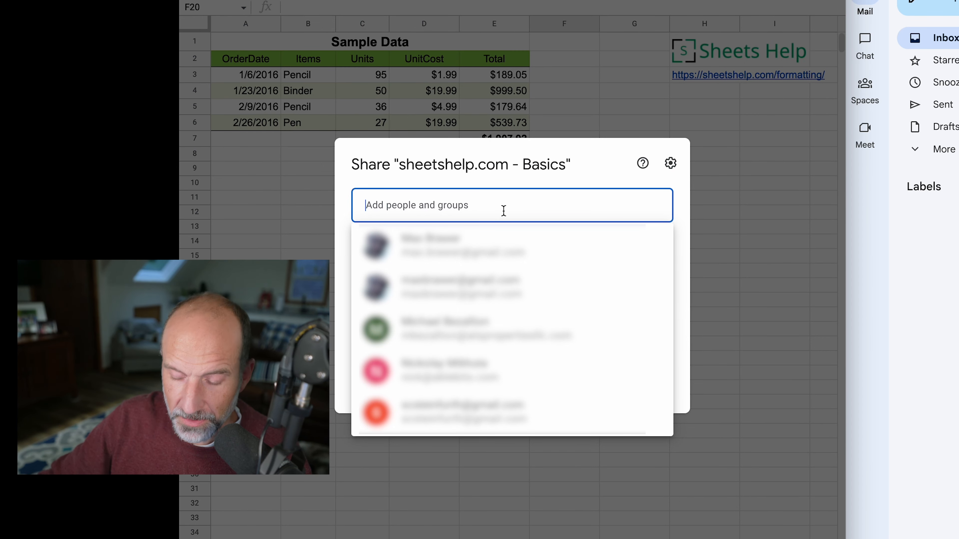
text(mb)
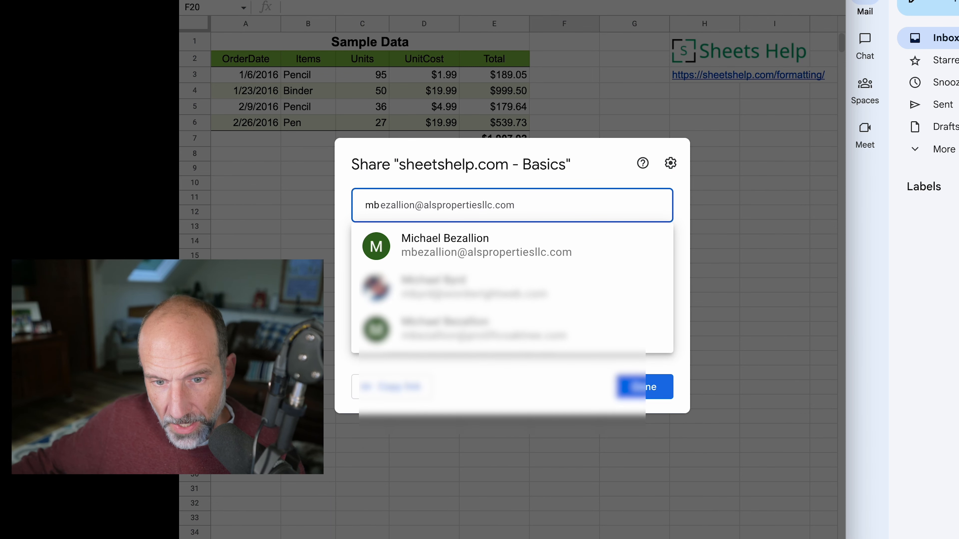
click(477, 237)
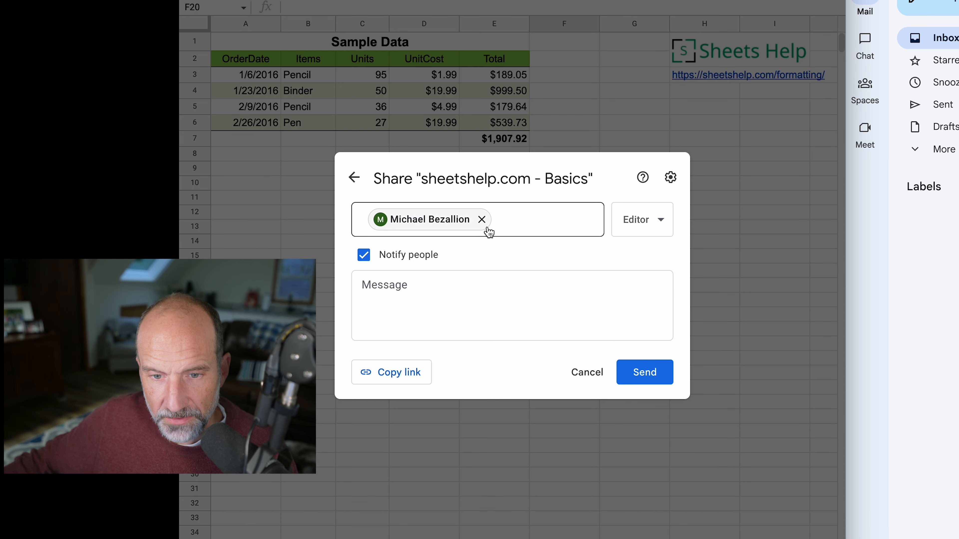
click(657, 218)
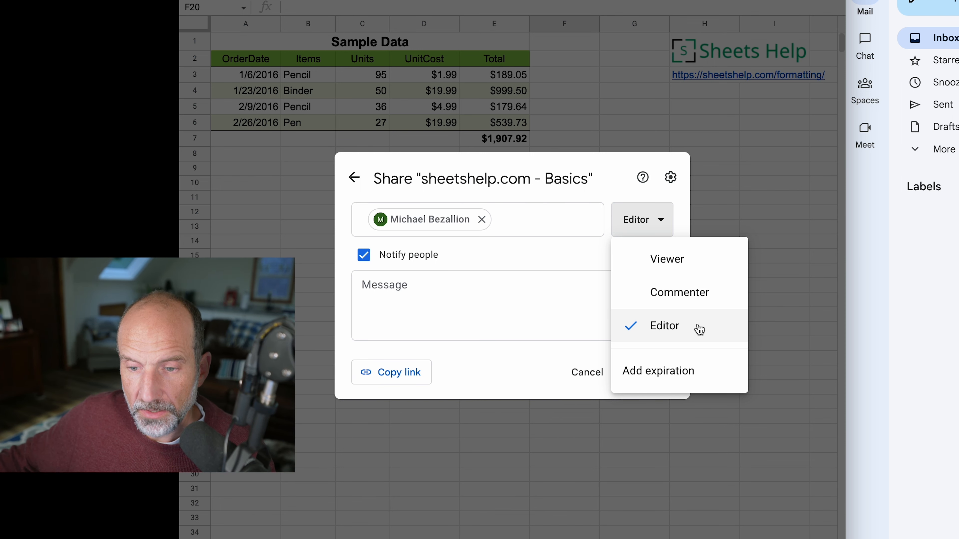
click(708, 300)
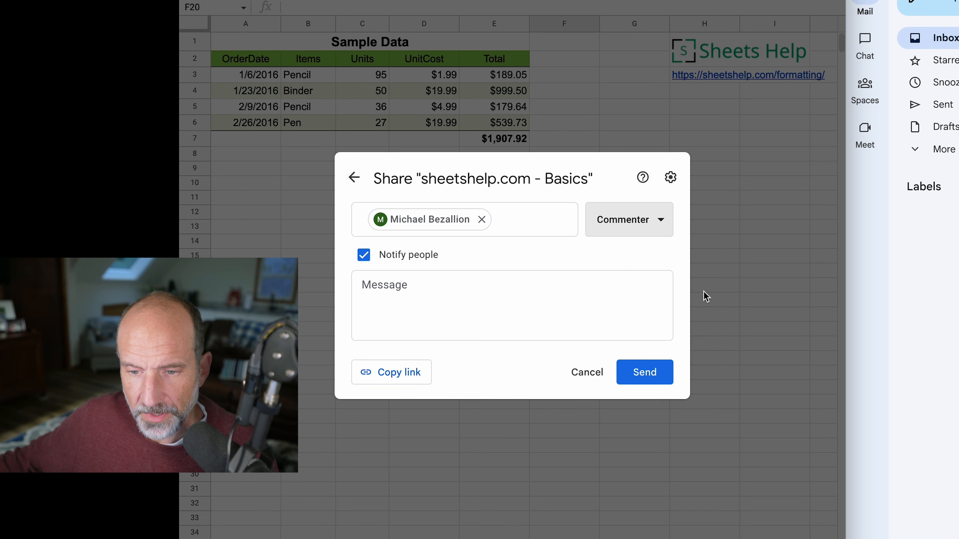
click(652, 231)
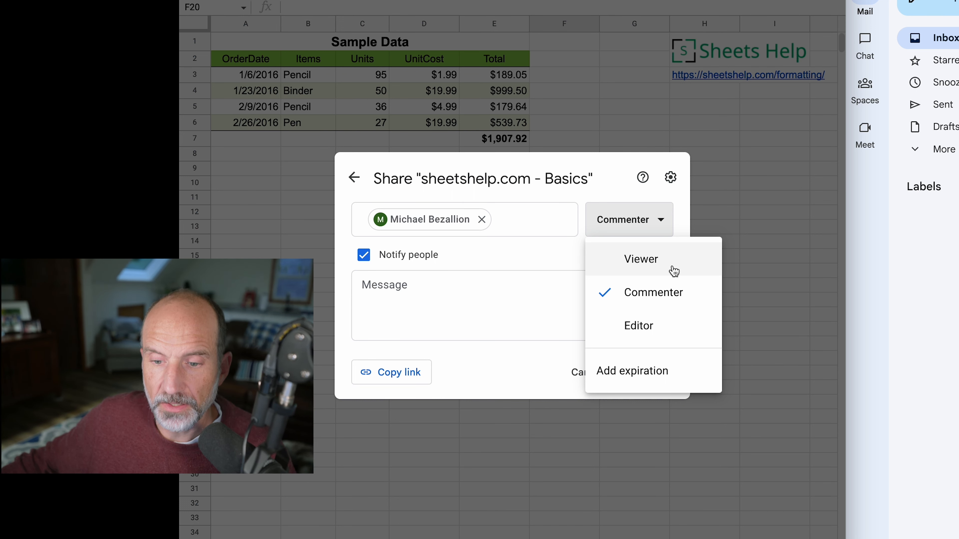
Add the message "Here's the spreadsheet we talked about." and send the sharing invitation with notification
click(516, 298)
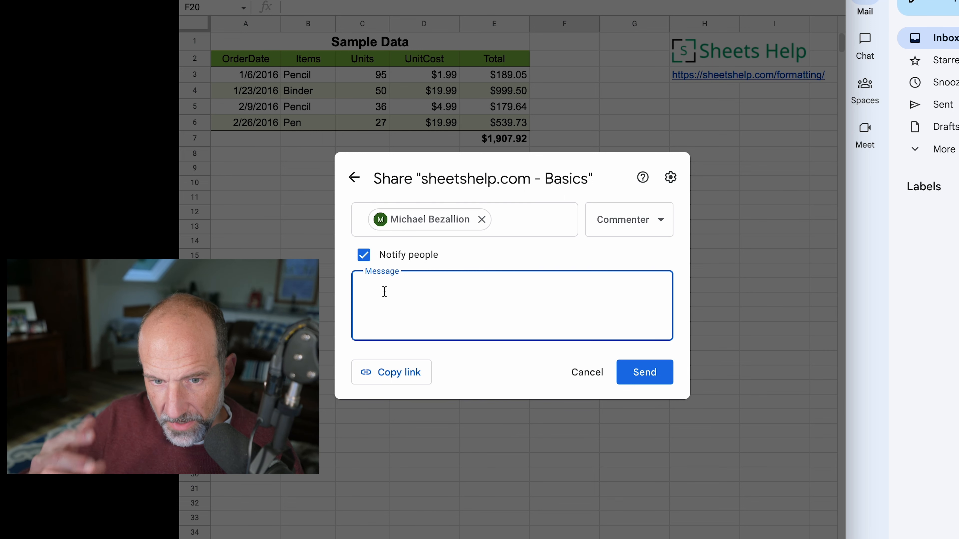
text(Here's th)
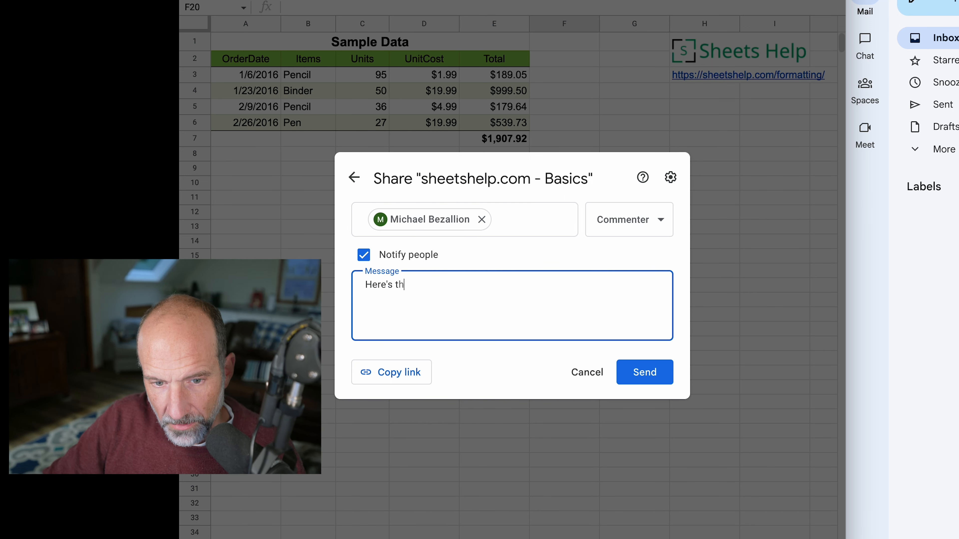
text(e spreadsheet)
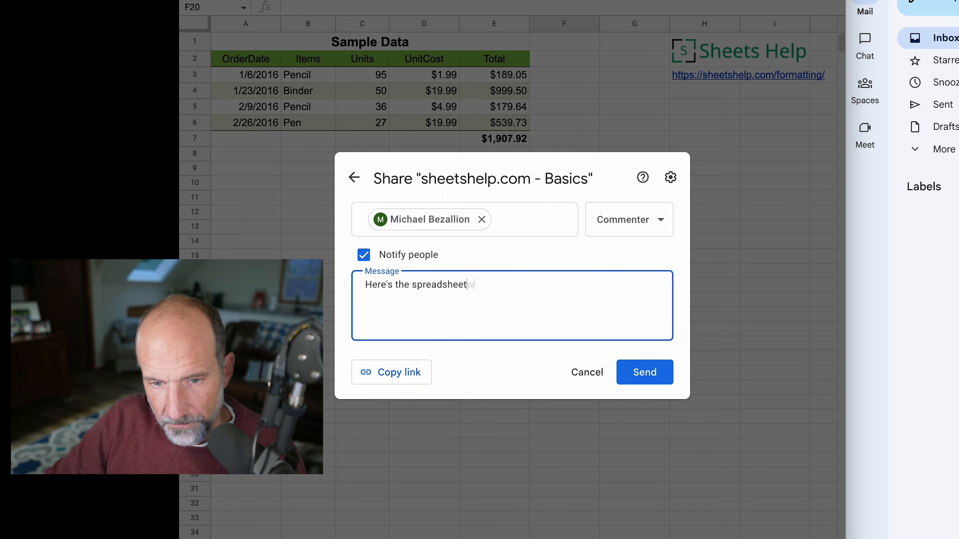
text( we talked about.)
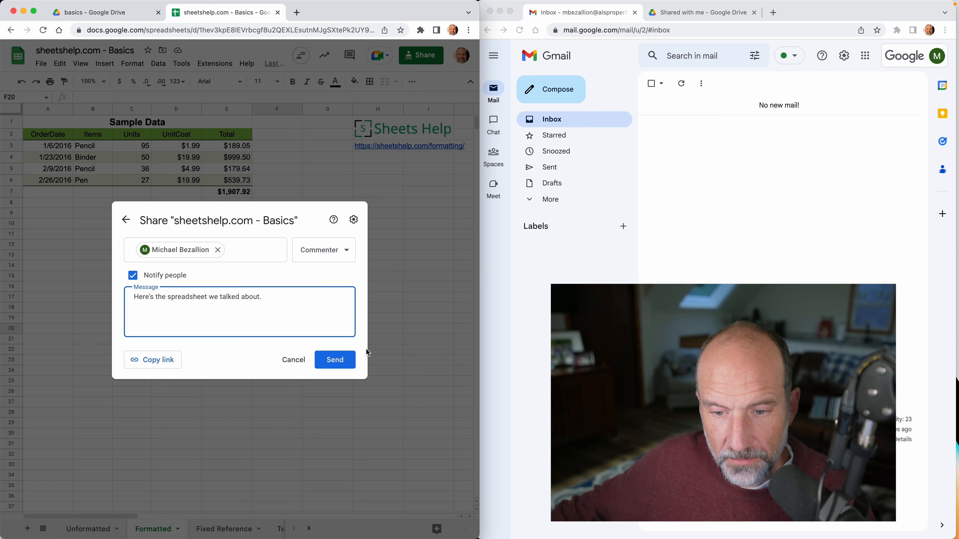
click(347, 360)
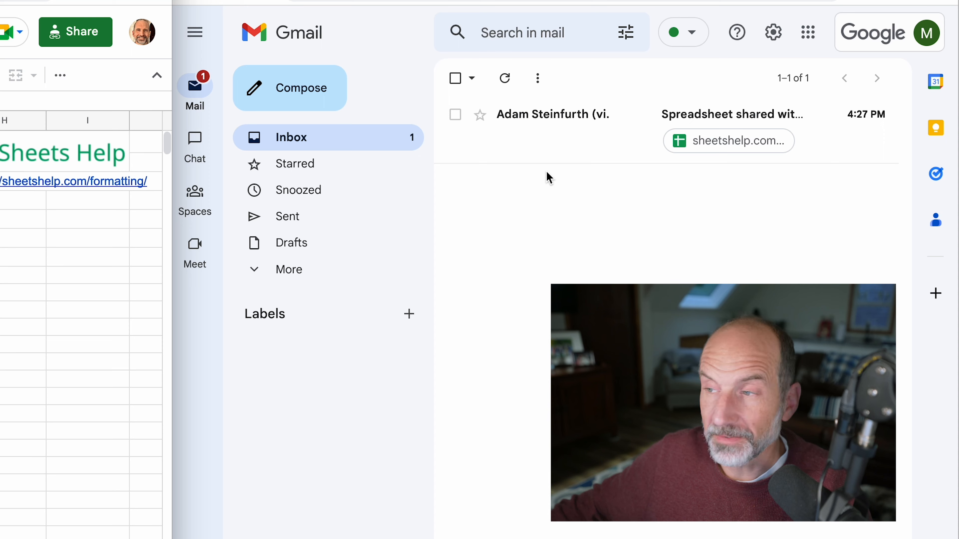
Open the spreadsheet-sharing e-mail in the recipient's Gmail inbox and read the invitation and its message
click(698, 120)
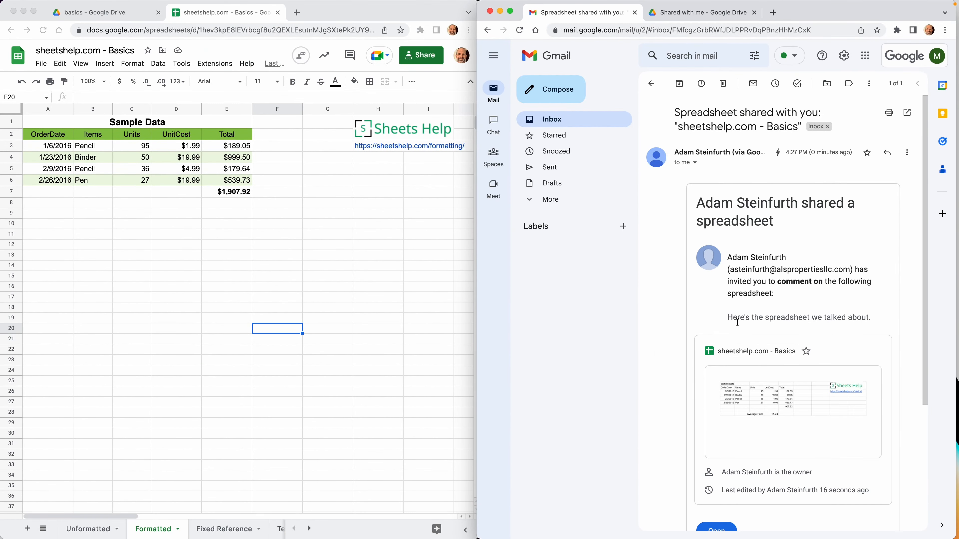
drag(727, 319, 800, 321)
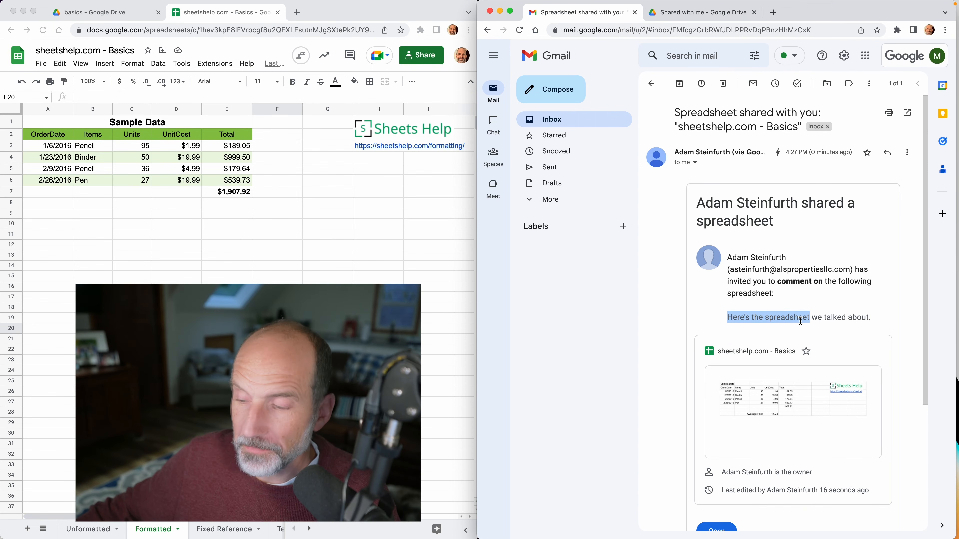
scroll(800, 321, down, 5)
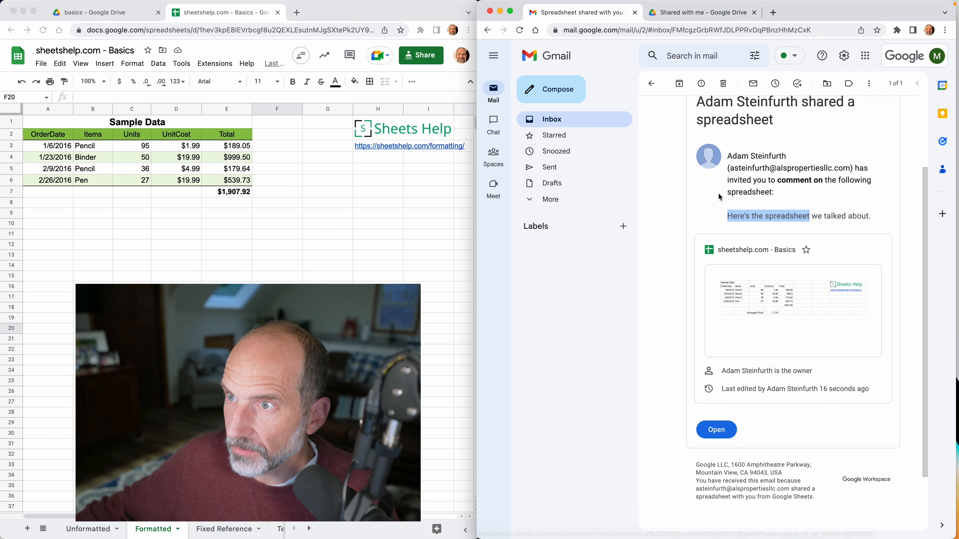
Open the shared "sheetshelp.com - Basics" spreadsheet from the recipient's Shared with me list in Google Drive and check the document chat
click(699, 16)
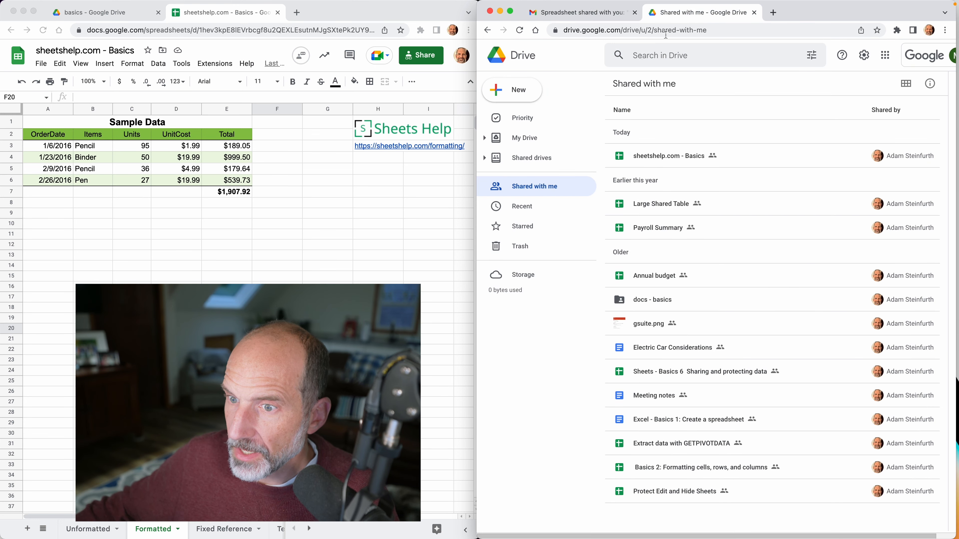
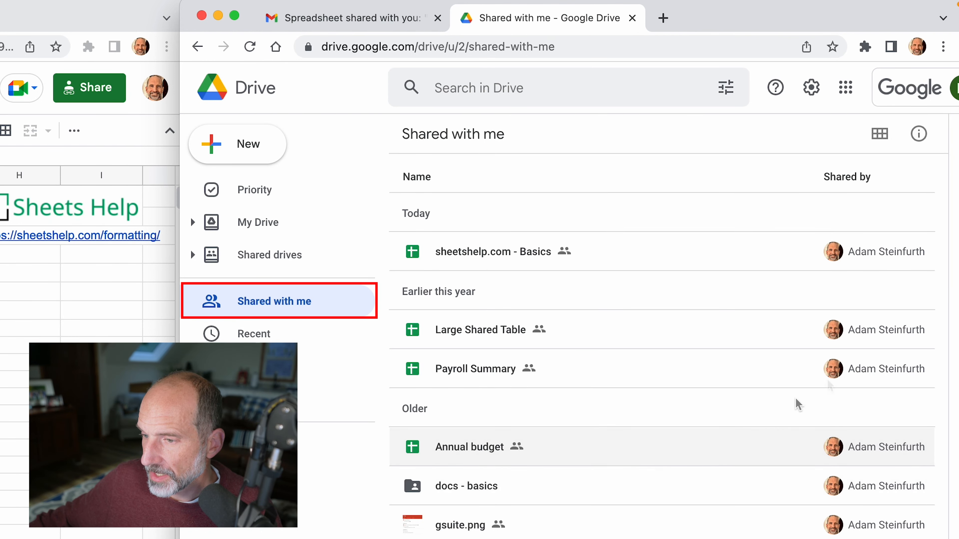
mouse_move(868, 332)
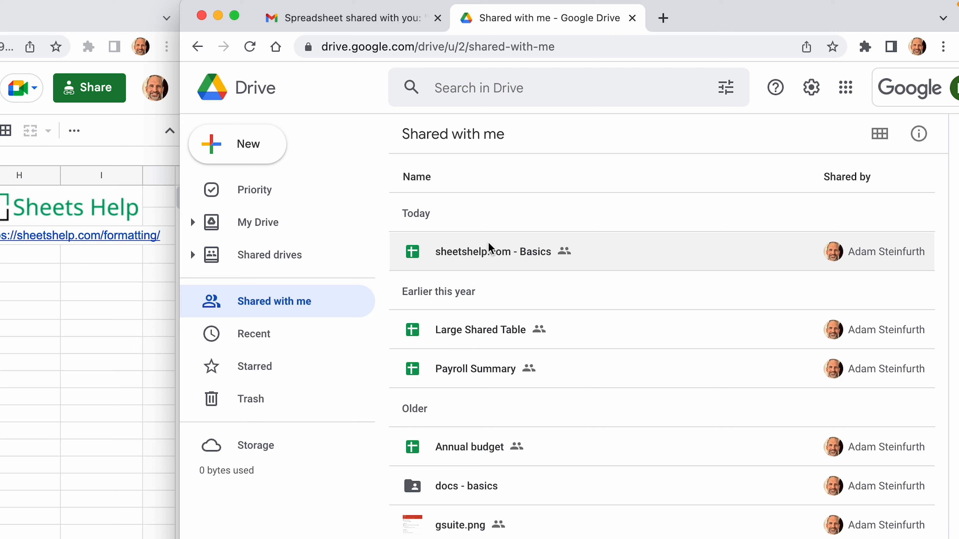
right_click(483, 259)
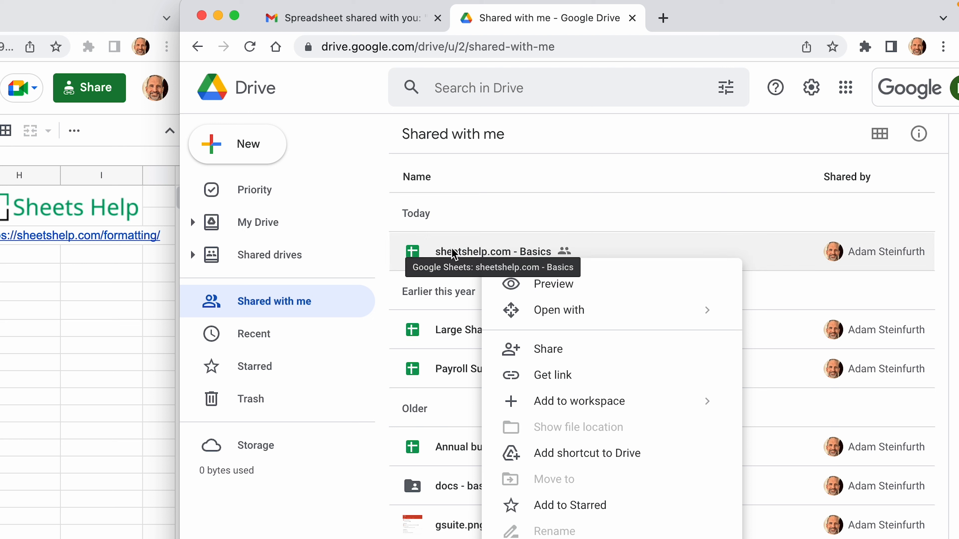
click(454, 254)
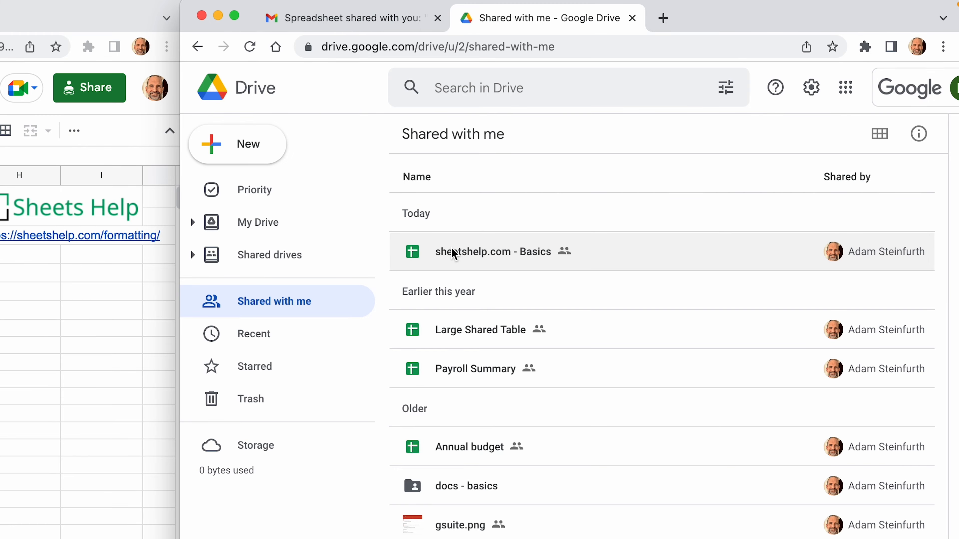
double_click(454, 254)
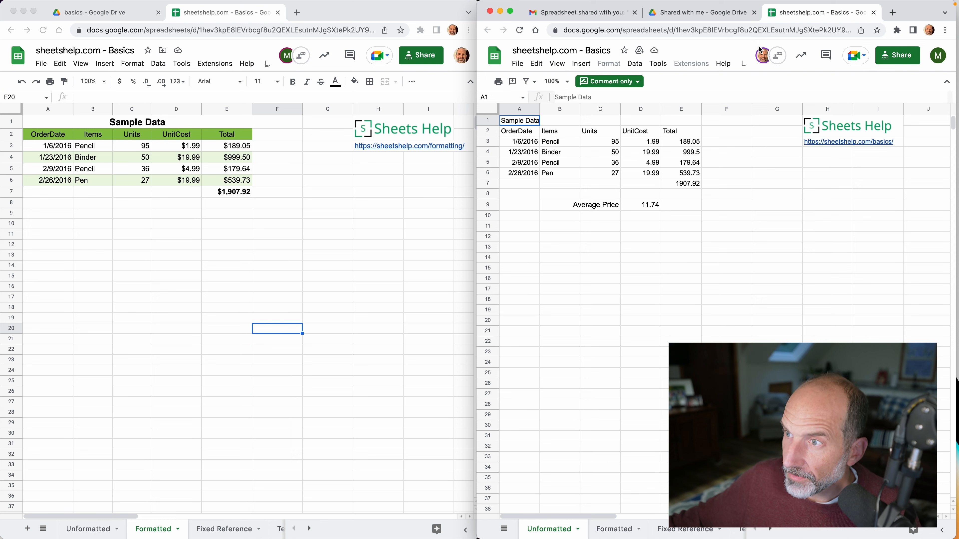
mouse_move(762, 56)
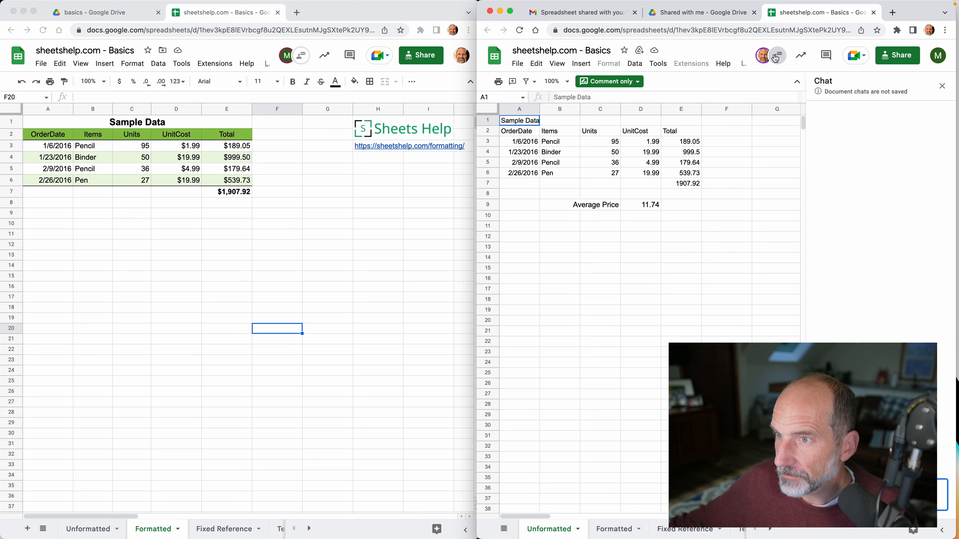
click(775, 58)
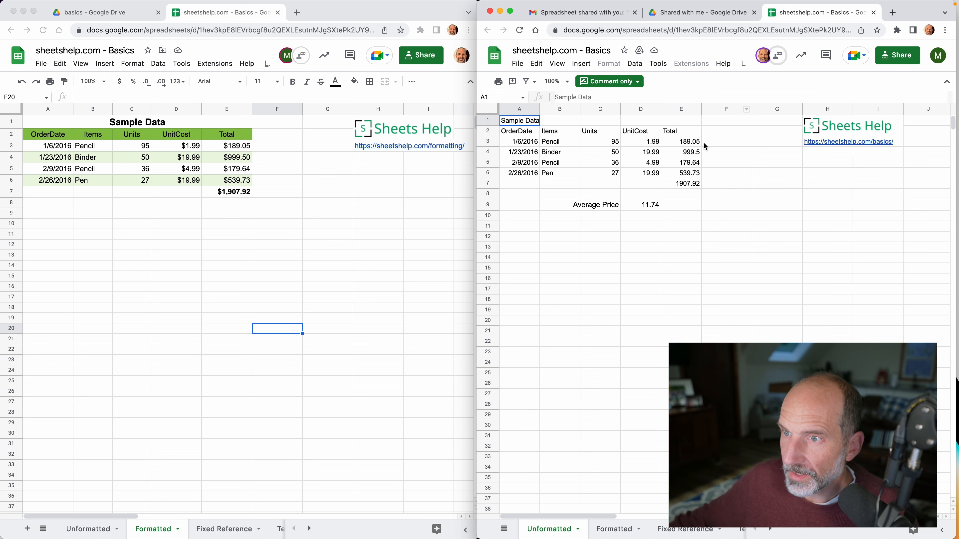
Comment "This looks too high." on cell E5 of the Unformatted sheet, mentioning the spreadsheet owner and assigning the comment to them
right_click(693, 163)
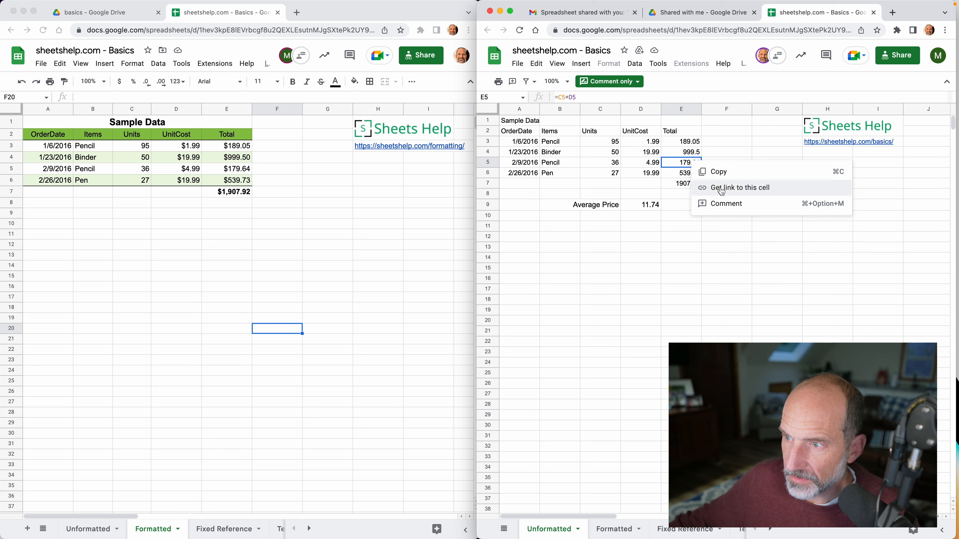
click(727, 204)
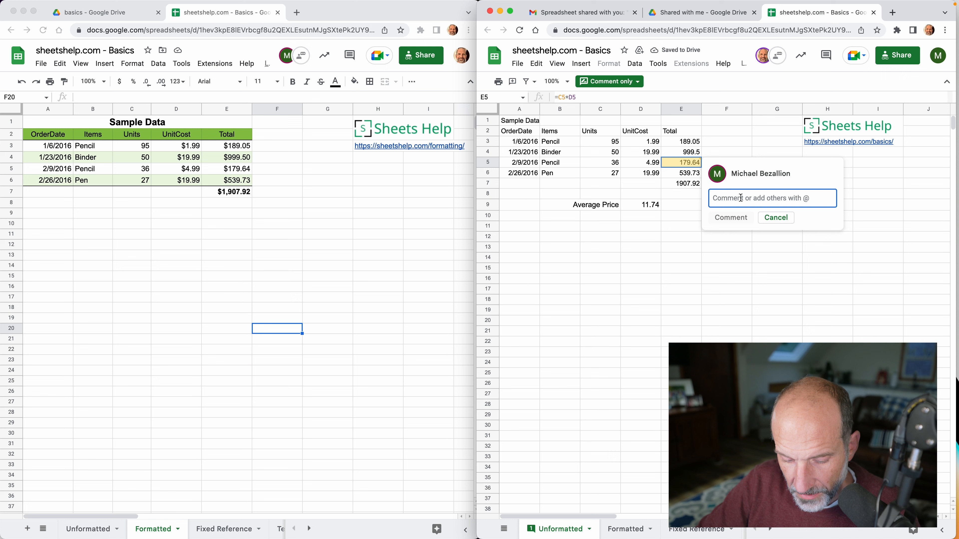
text(@a)
key(Return)
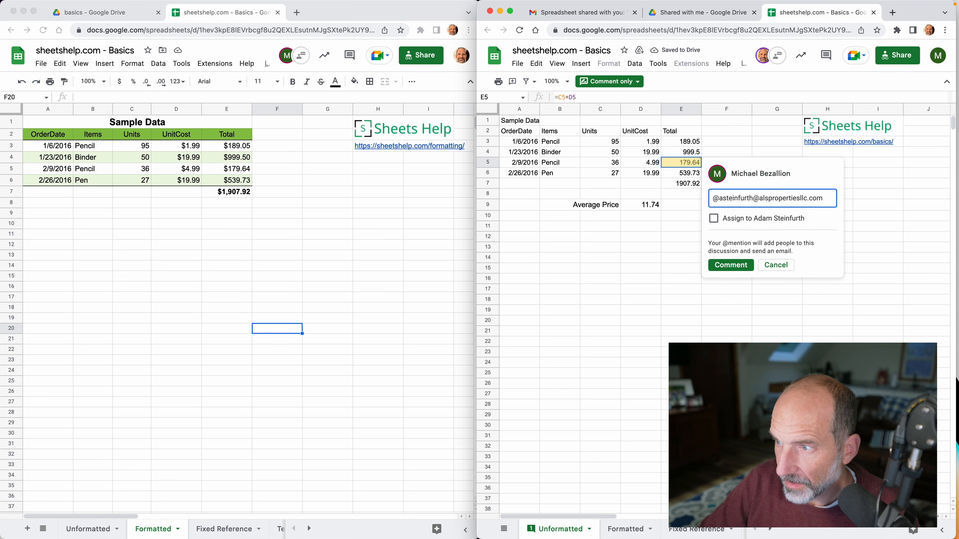
text(T)
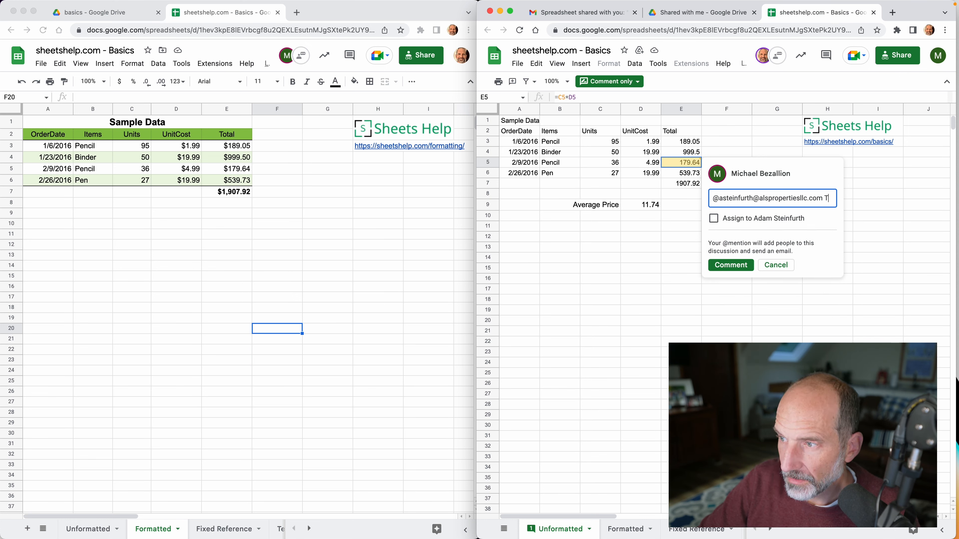
text(his looks too)
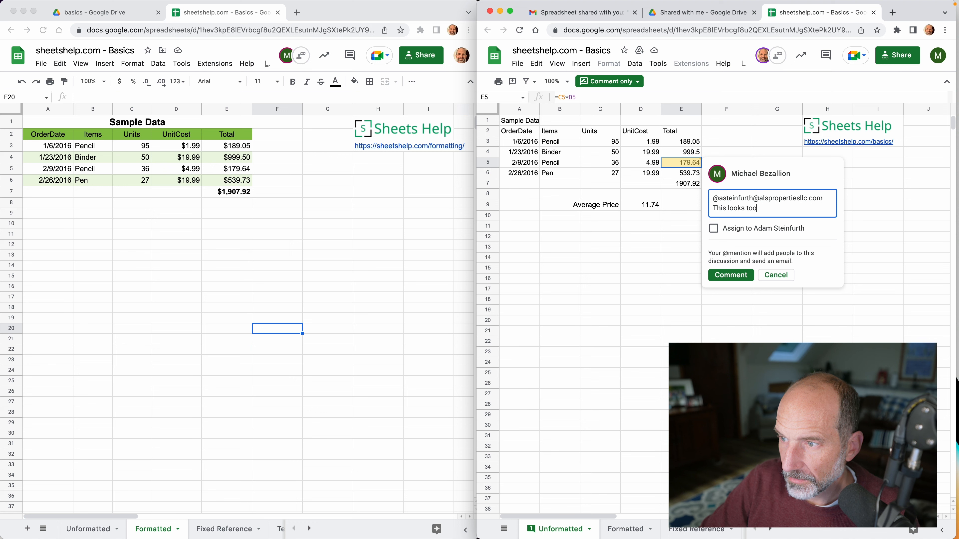
text(.)
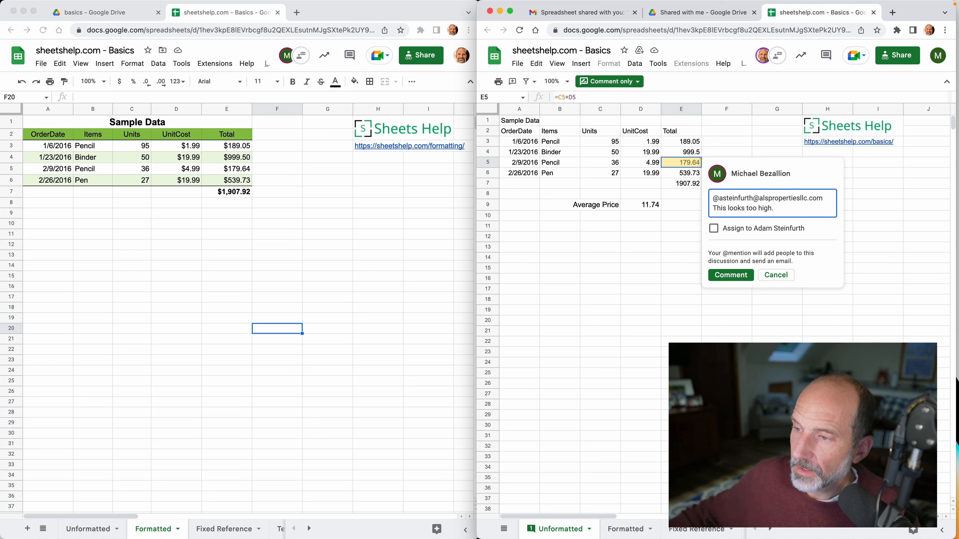
click(717, 229)
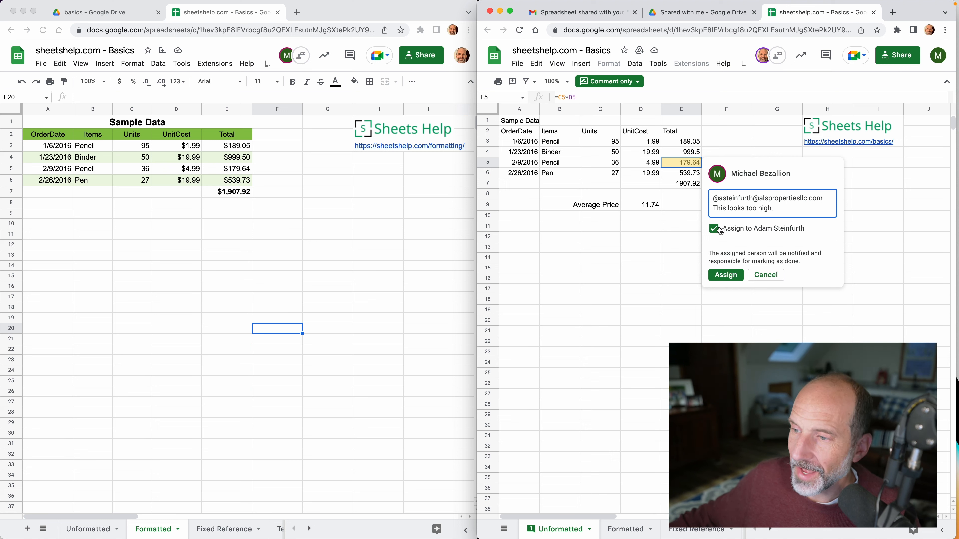
click(730, 275)
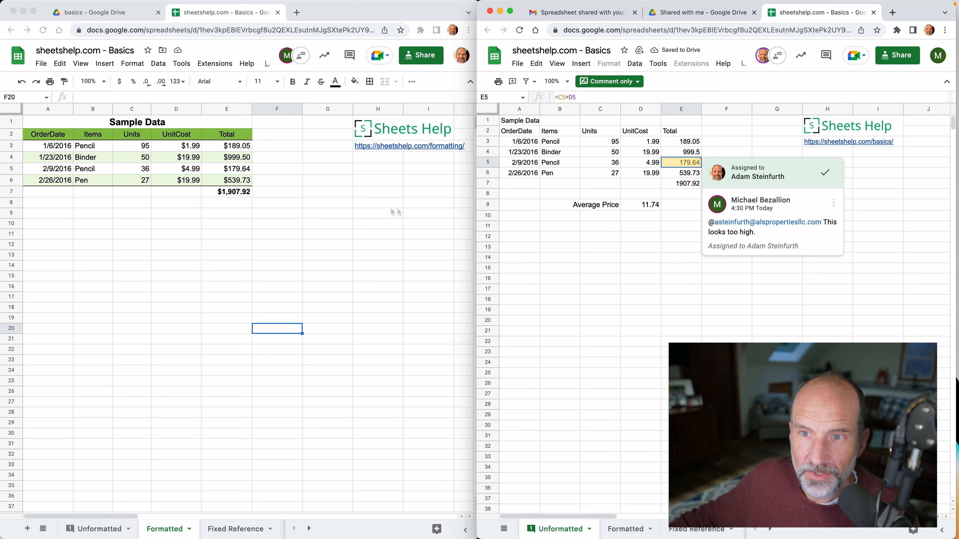
In the owner's window, switch to the Unformatted sheet and open the comment on cell E5
click(332, 204)
click(234, 171)
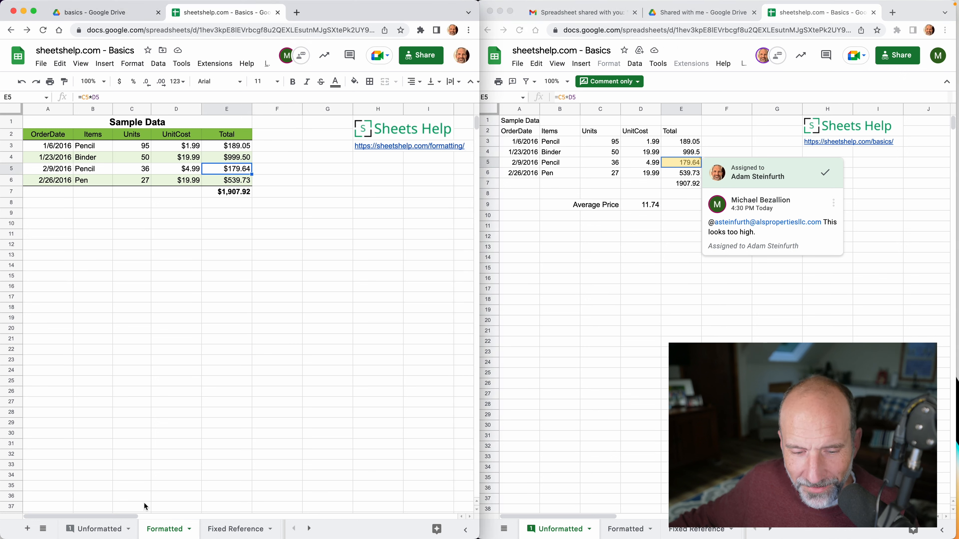
click(108, 526)
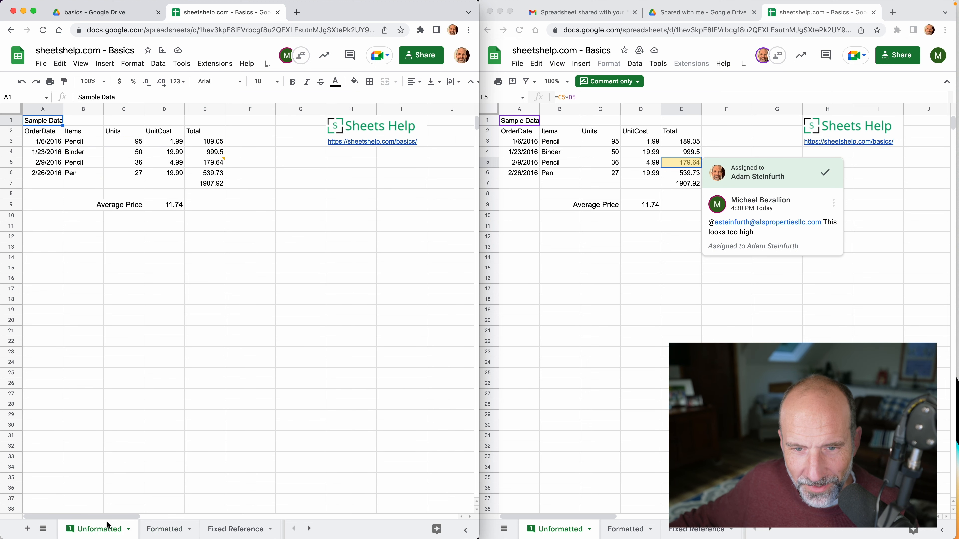
click(212, 167)
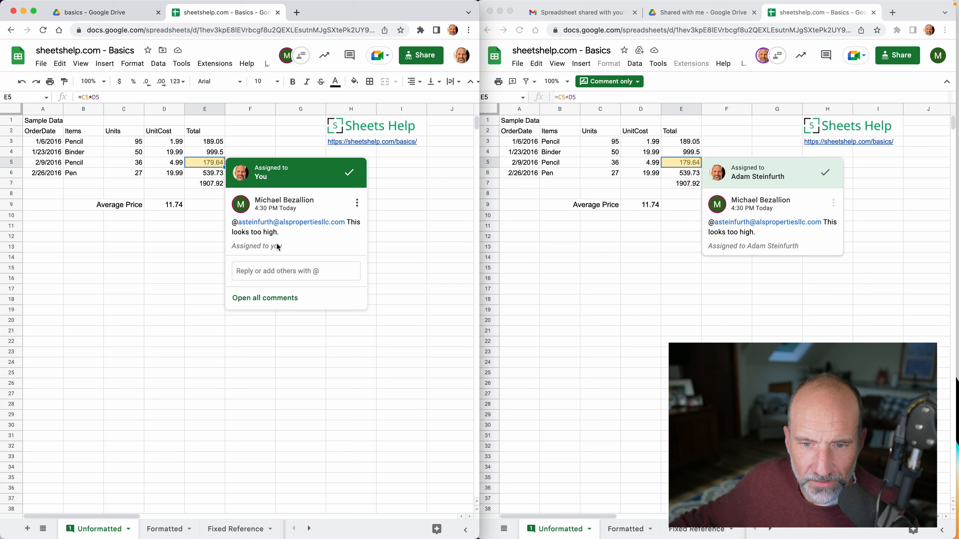
Reply to the E5 comment by mentioning the commenter and reassign the comment to them
click(281, 268)
text(sdfwerwwe)
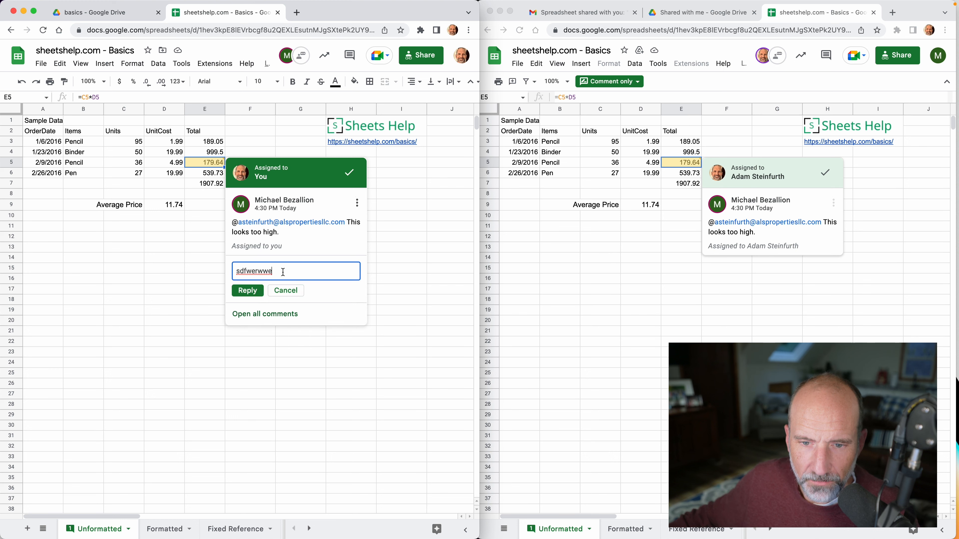
drag(283, 272, 232, 272)
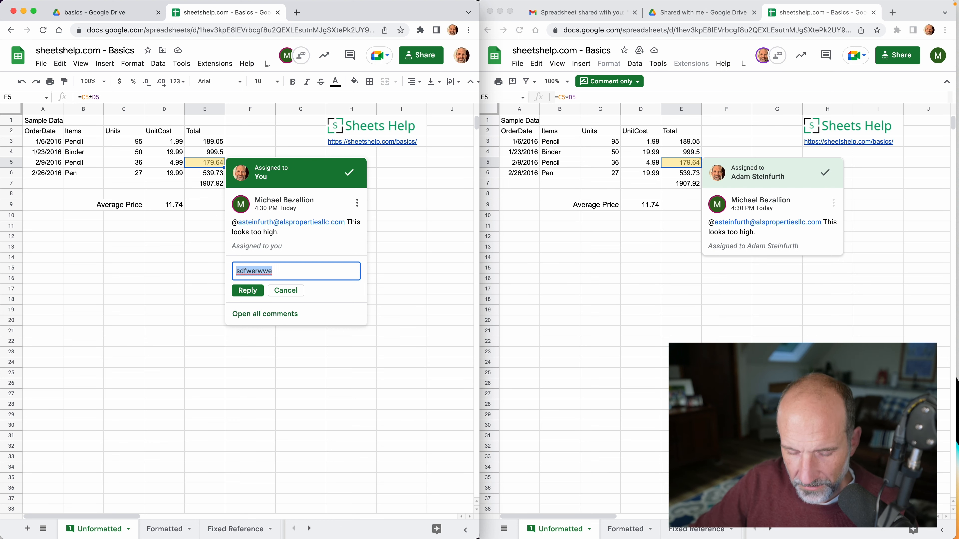
text(@mi)
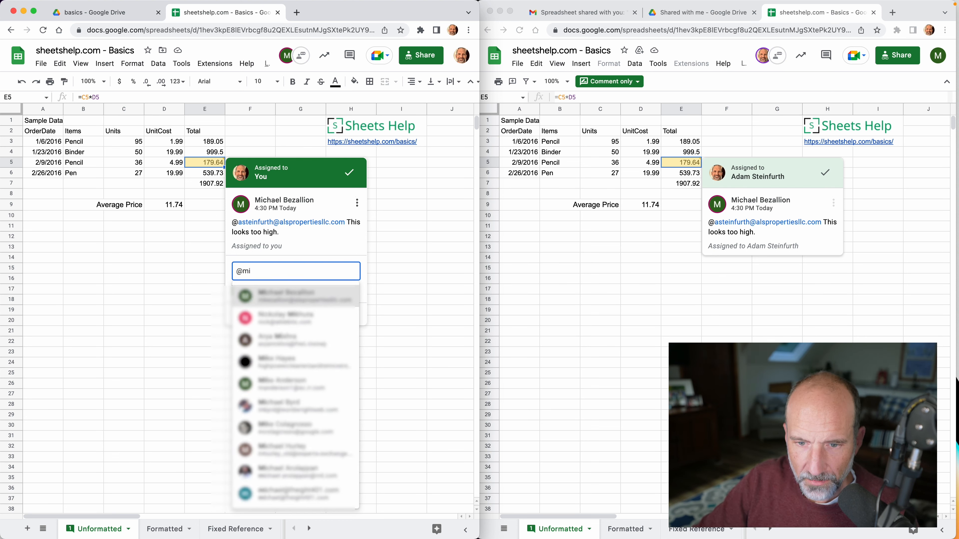
key(Return)
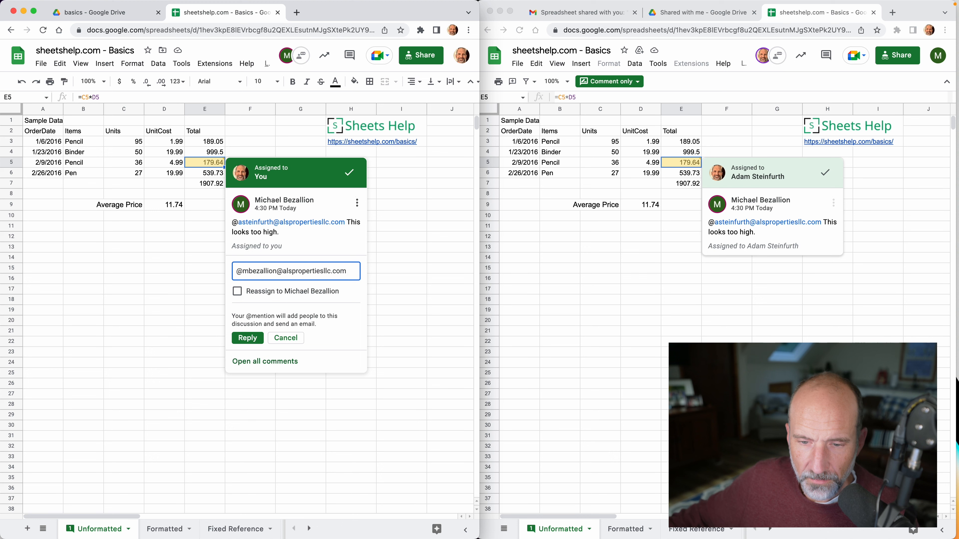
click(238, 293)
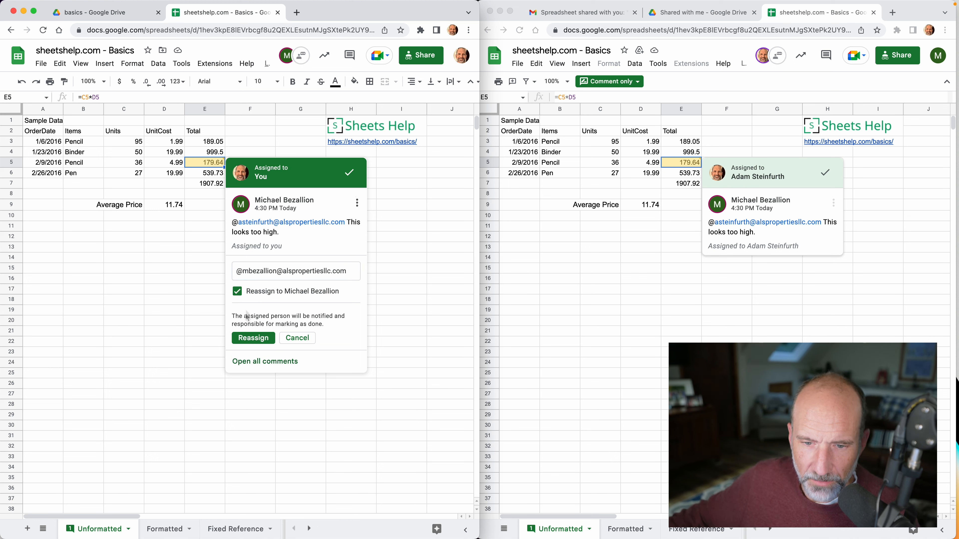
click(246, 335)
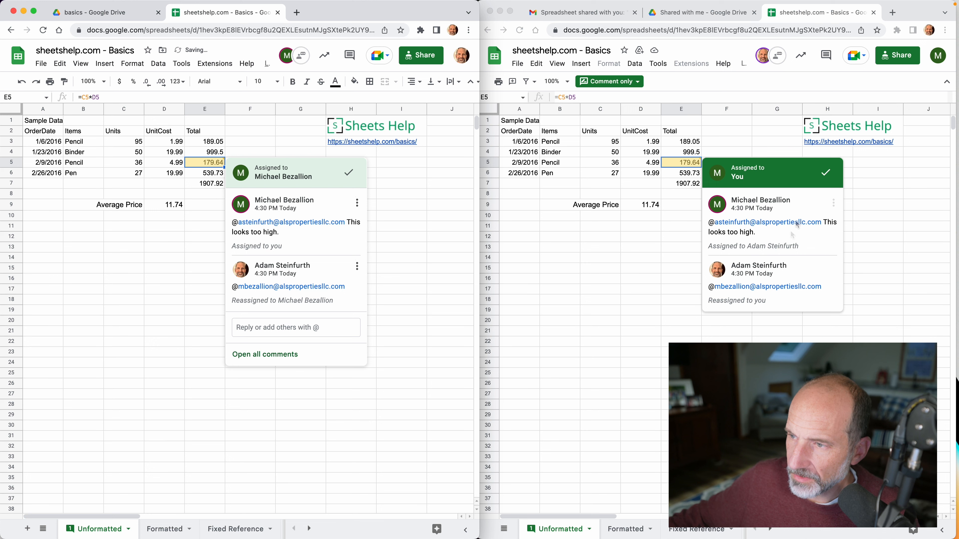
In the commenter's window, mark the E5 comment as done and select empty cell F9
click(825, 176)
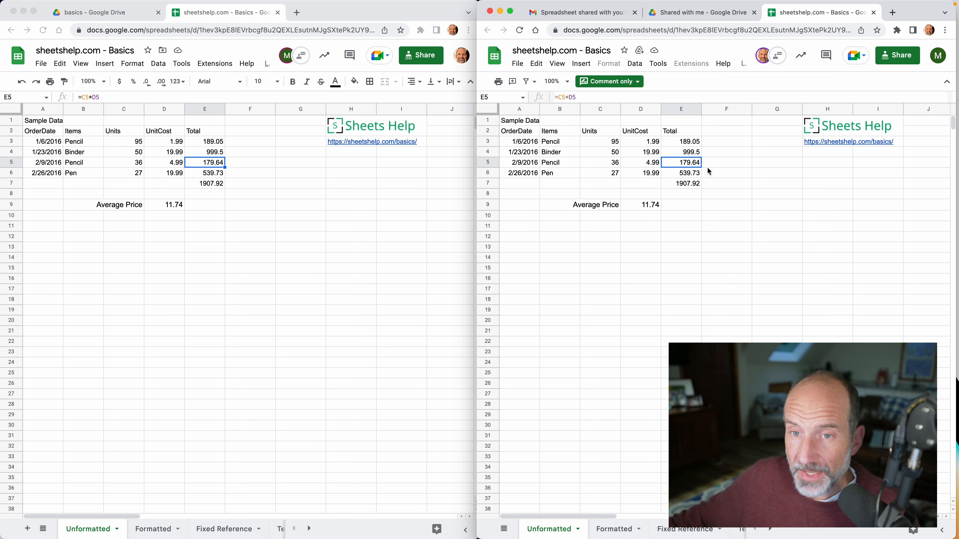
click(731, 184)
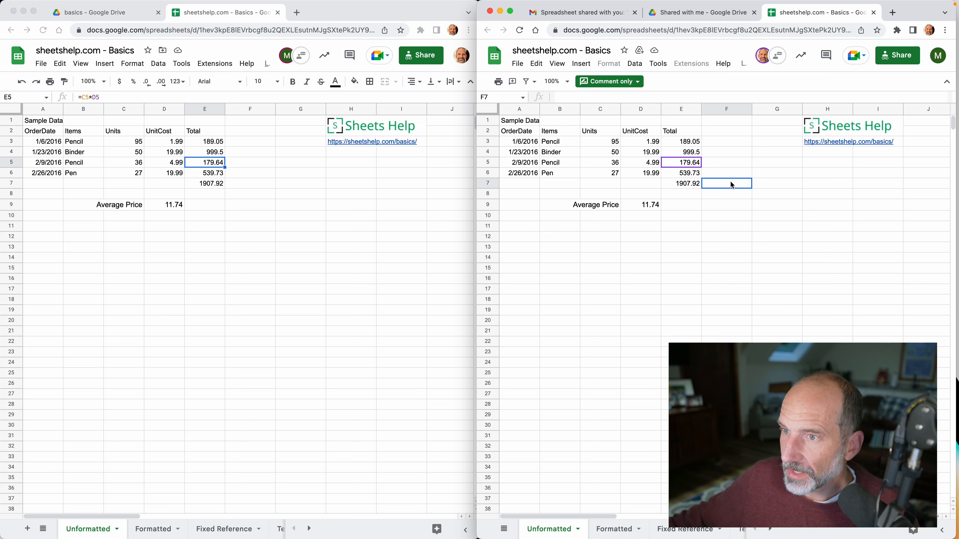
click(732, 206)
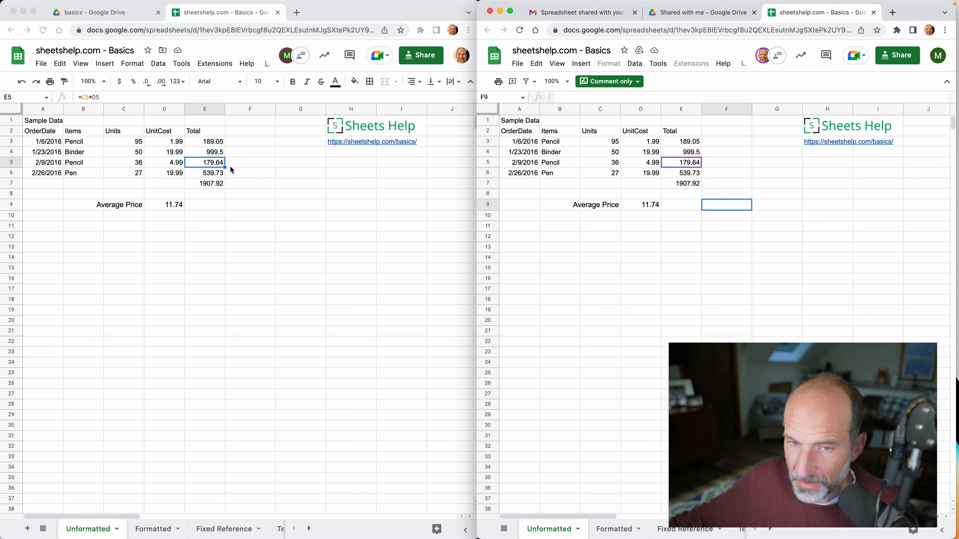
Select various cells in the owner's window and watch how the selection is shown in the commenter's window
click(248, 155)
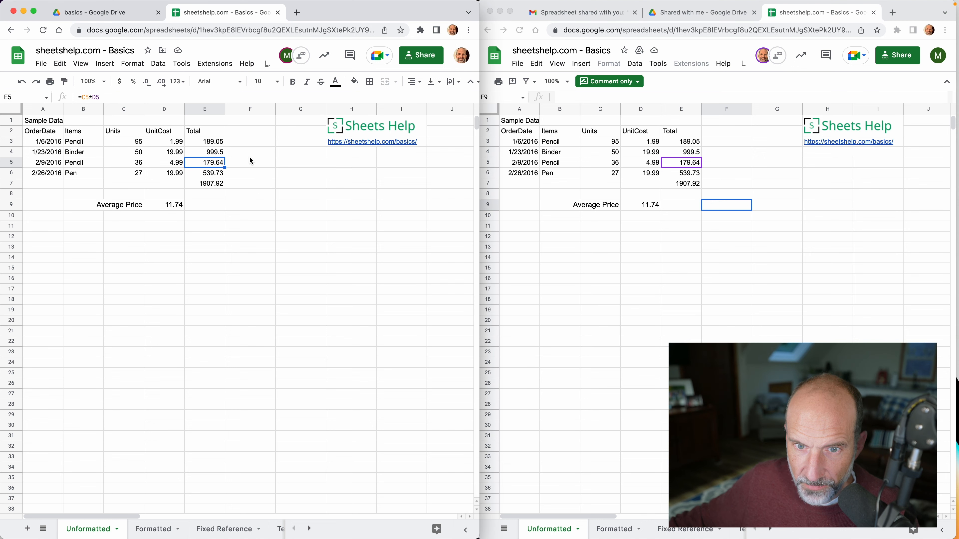
click(254, 143)
click(250, 173)
click(252, 247)
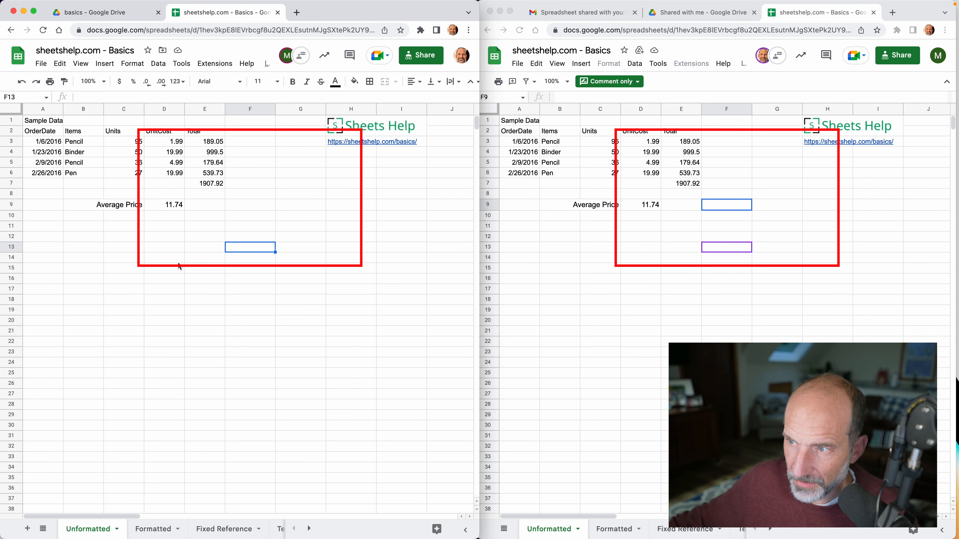
click(166, 257)
click(169, 236)
click(205, 193)
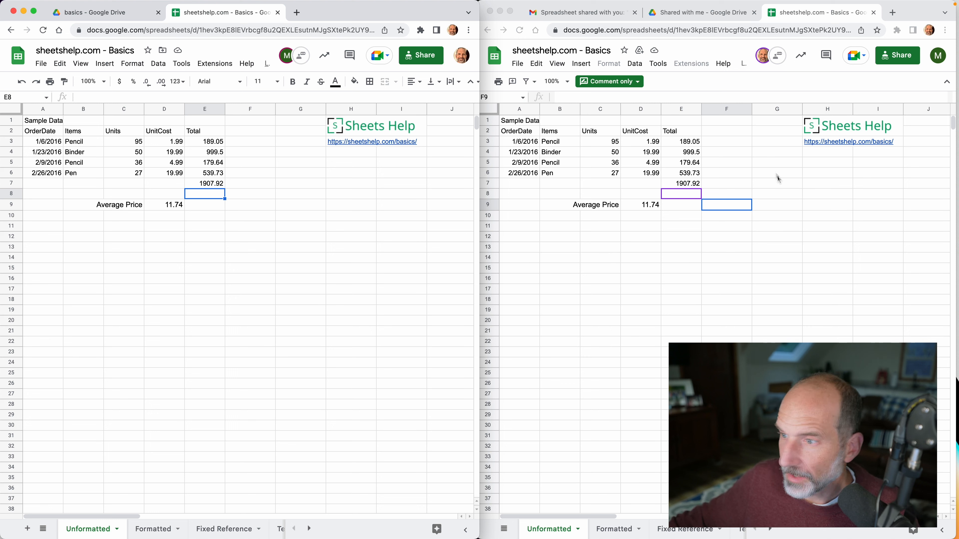
click(734, 210)
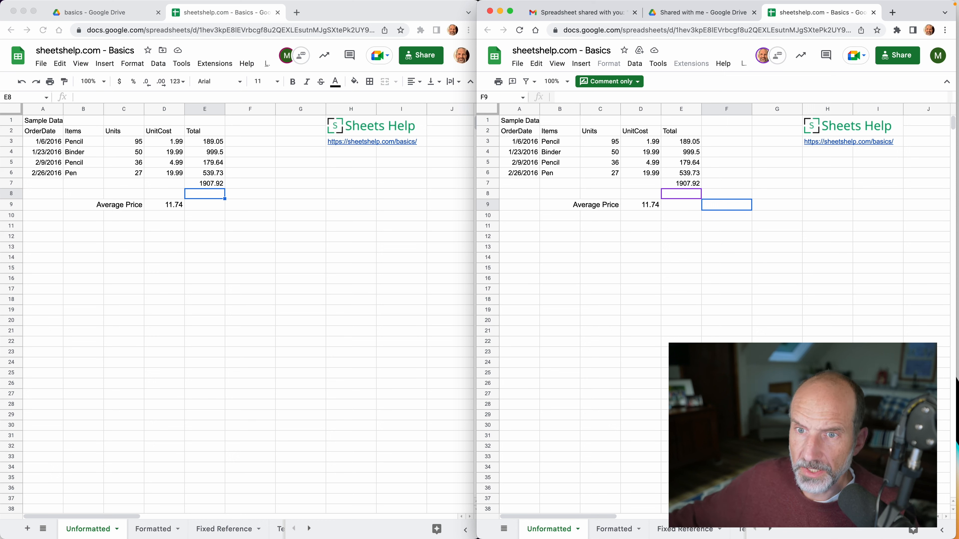
In the owner's window, change the commenter's access to the spreadsheet to Editor in the sharing settings
click(354, 168)
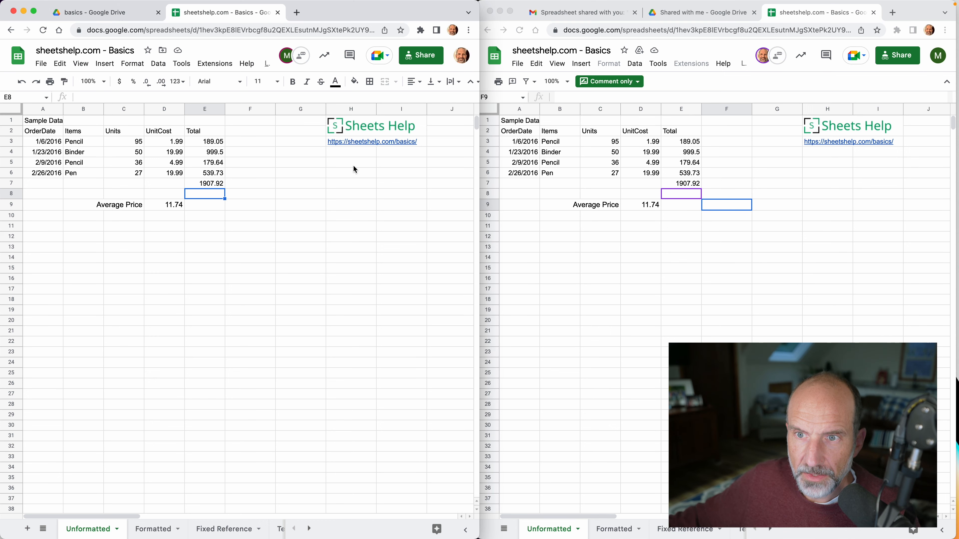
click(420, 62)
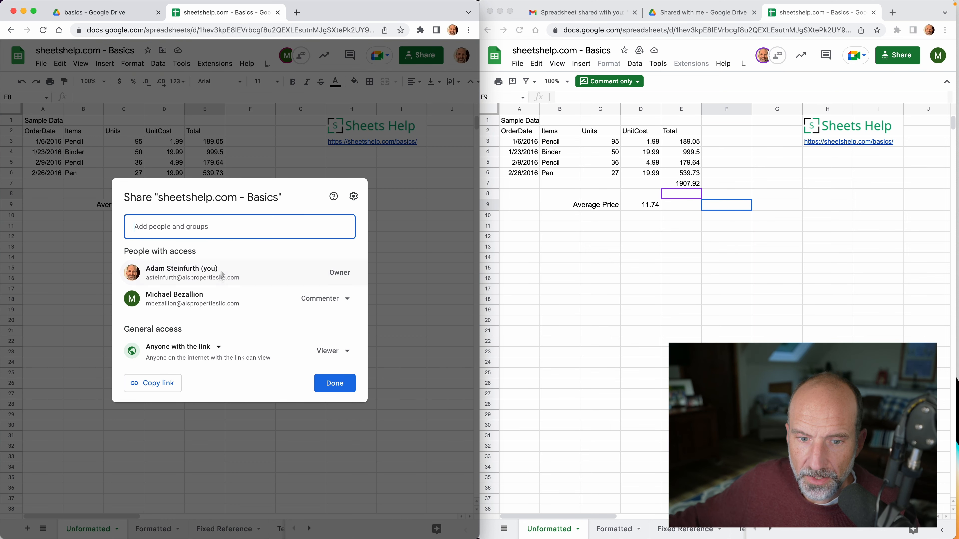
mouse_move(220, 276)
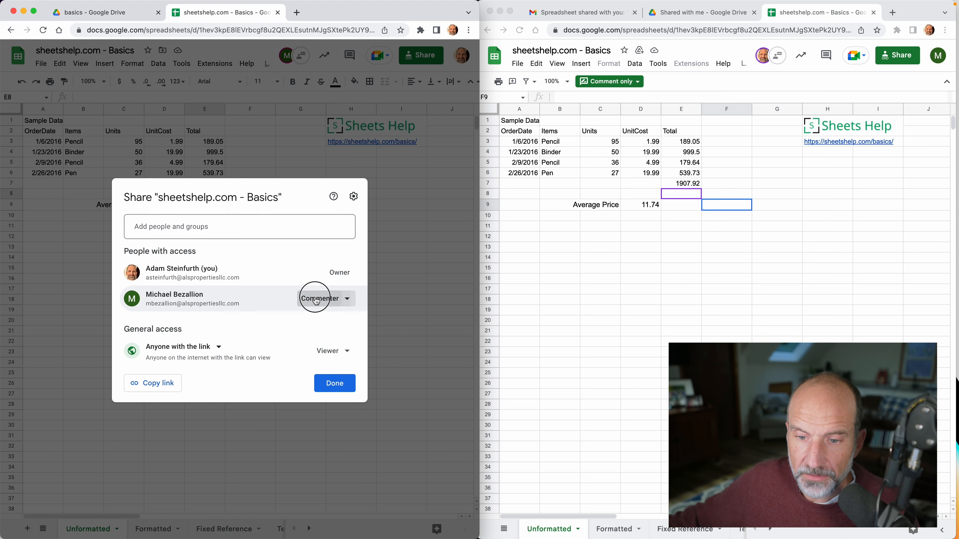
click(315, 300)
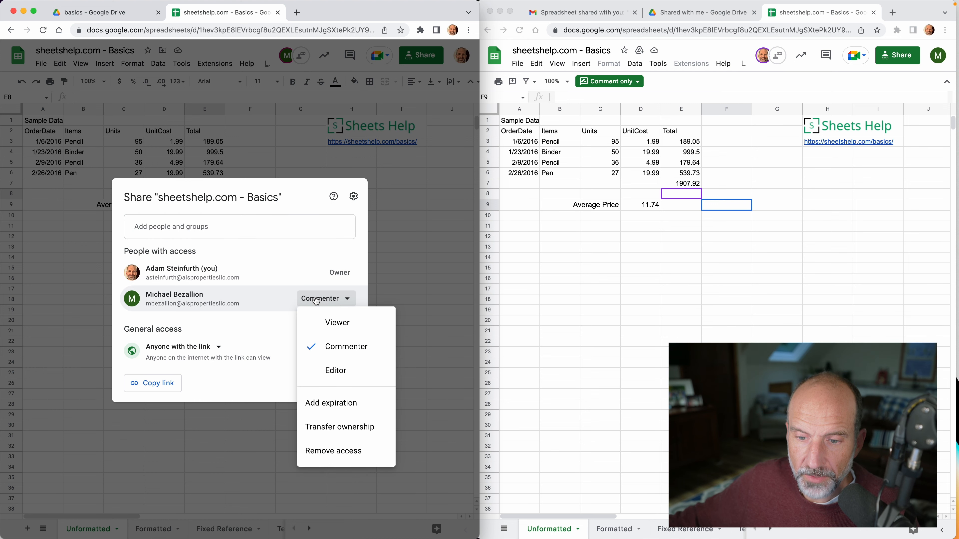
click(329, 369)
click(331, 382)
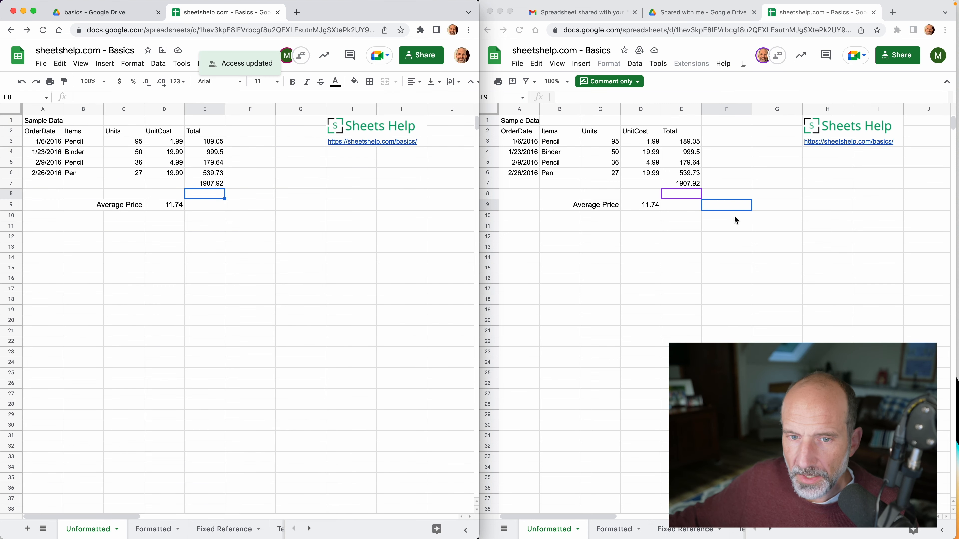
Reload the spreadsheet in the collaborator's window so the new access role is applied
click(736, 221)
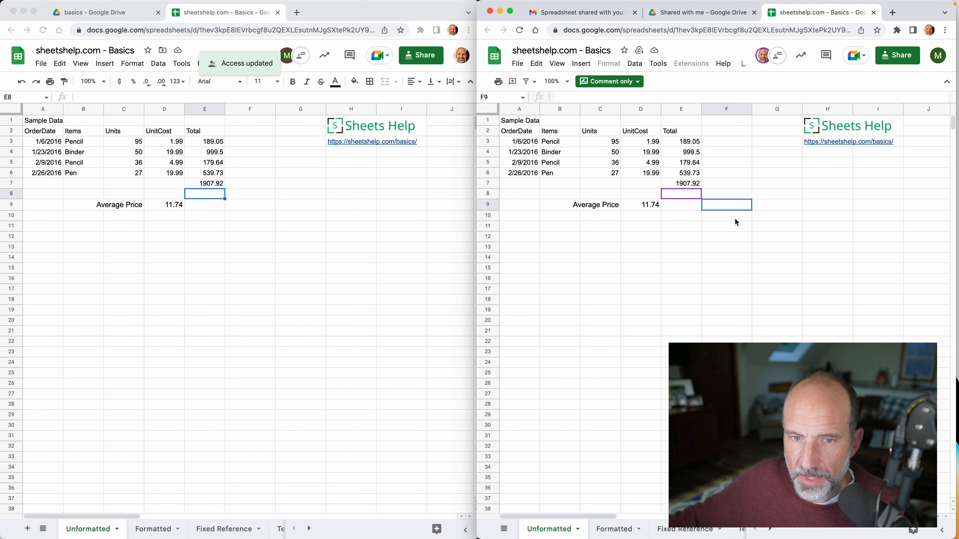
click(725, 236)
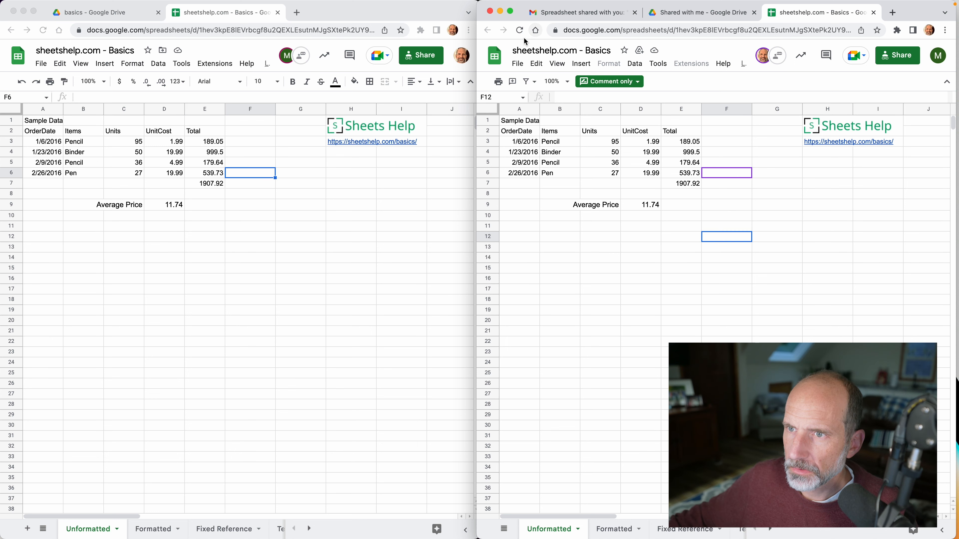
click(521, 31)
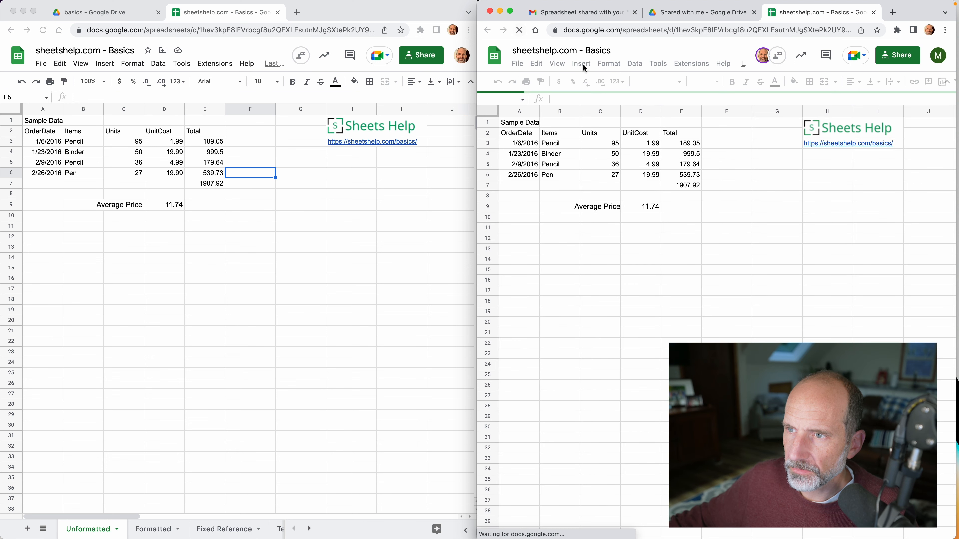
In the collaborator's window, enter the test text "dddddddd" in cell F12 and clear the cell again
click(739, 235)
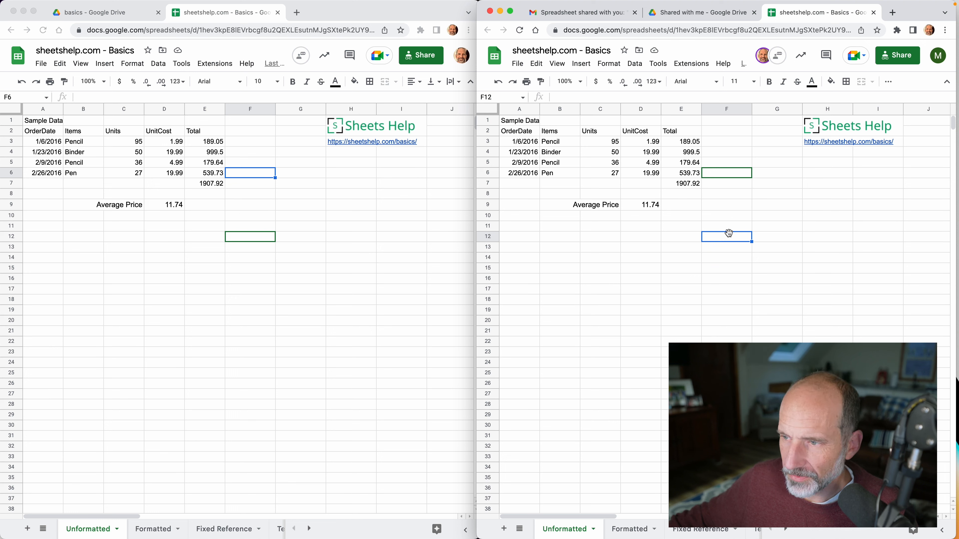
text(dddddddd)
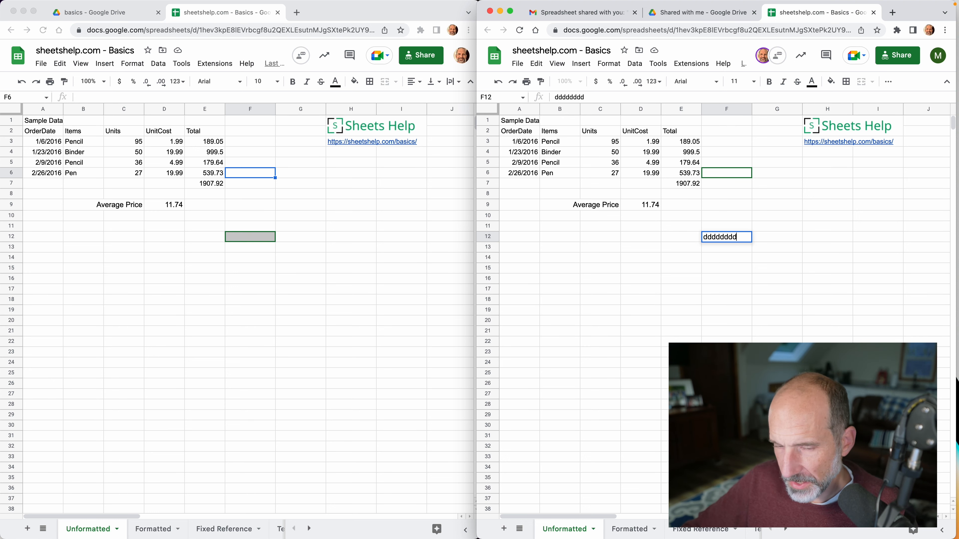
key(Return)
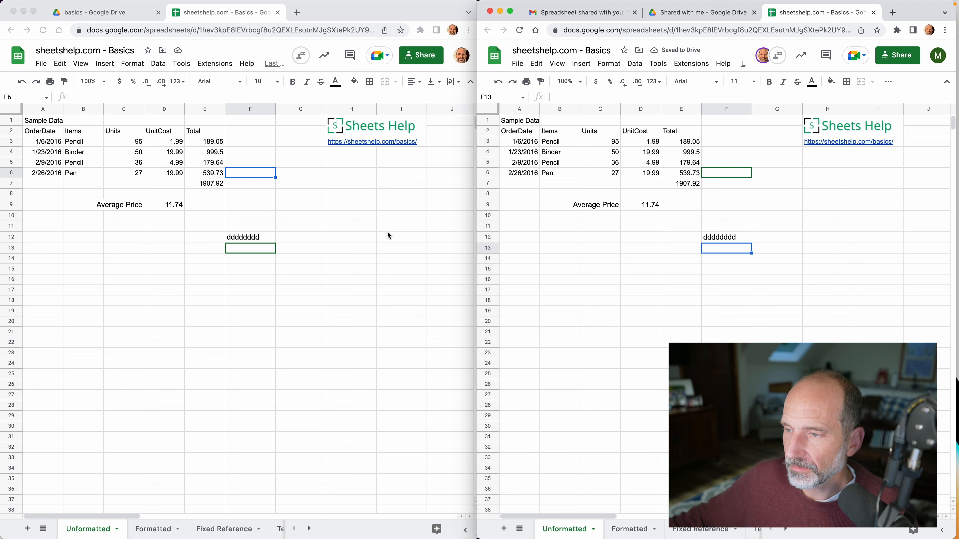
click(724, 235)
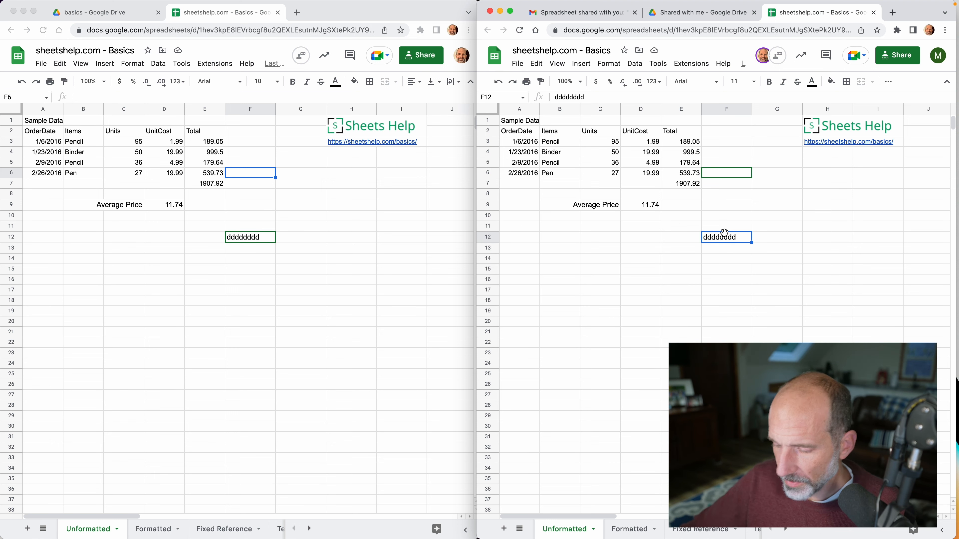
key(Delete)
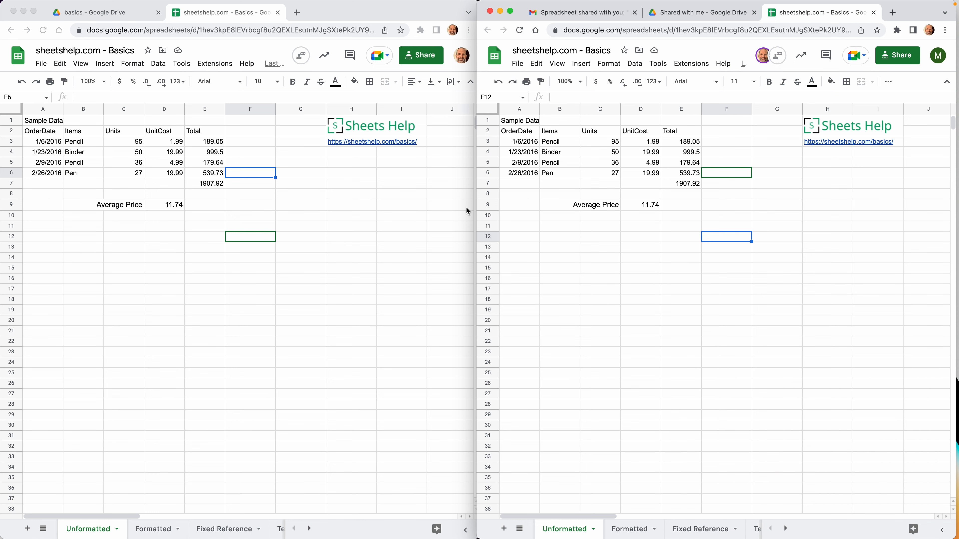
In the owner's window, start protecting the Formatted sheet with the description "Important"
click(390, 217)
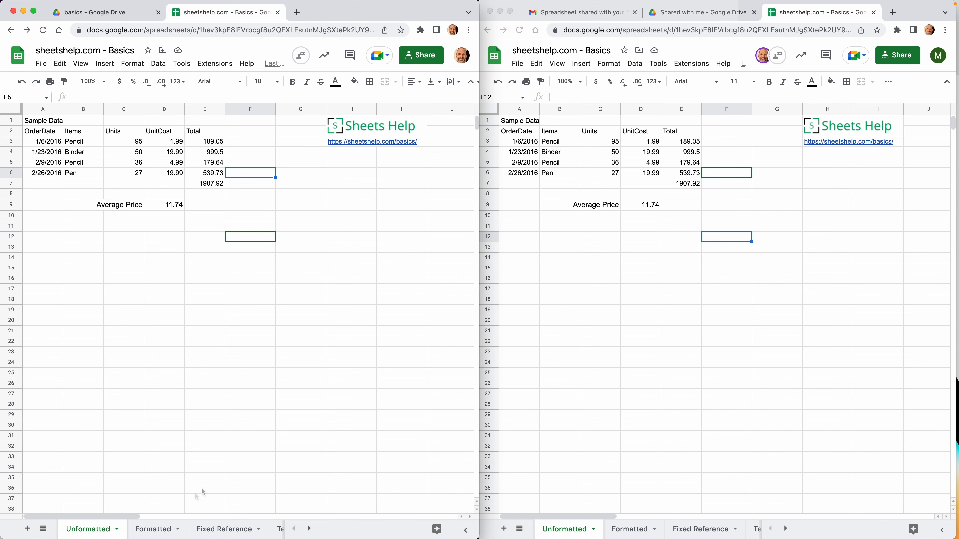
click(161, 529)
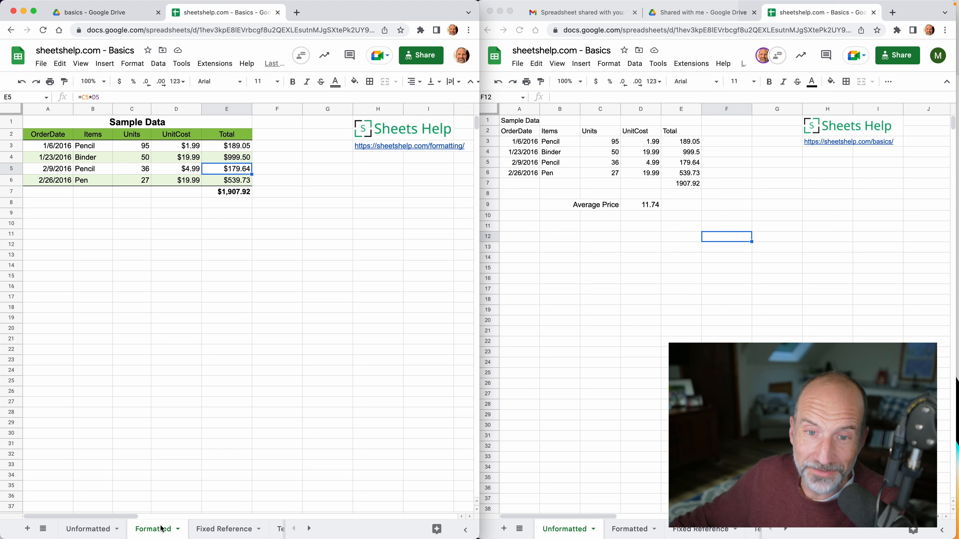
click(178, 529)
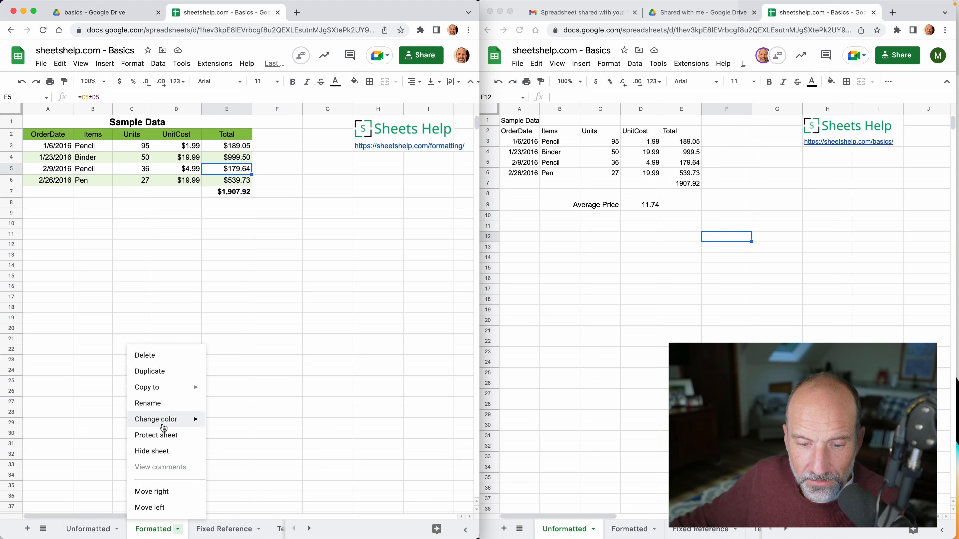
click(164, 435)
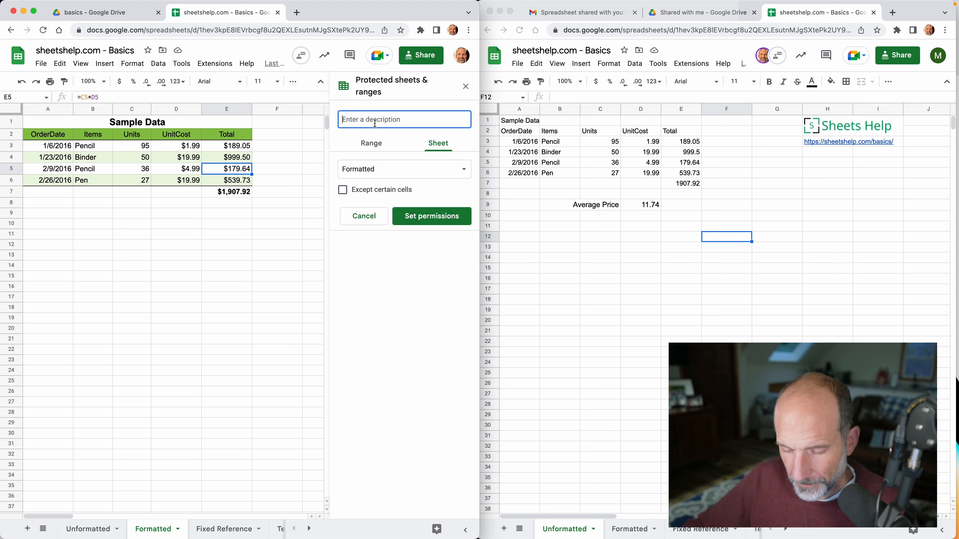
text(l)
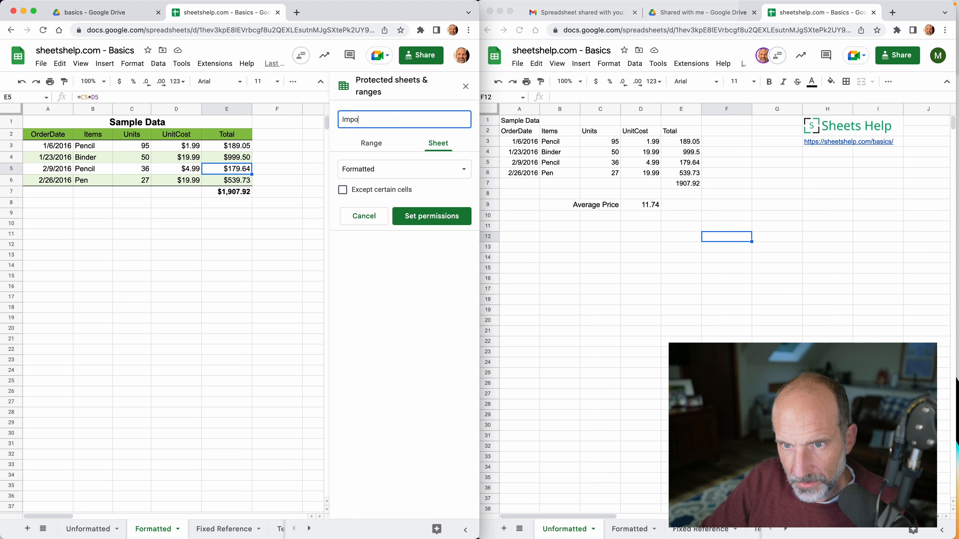
text(mportant)
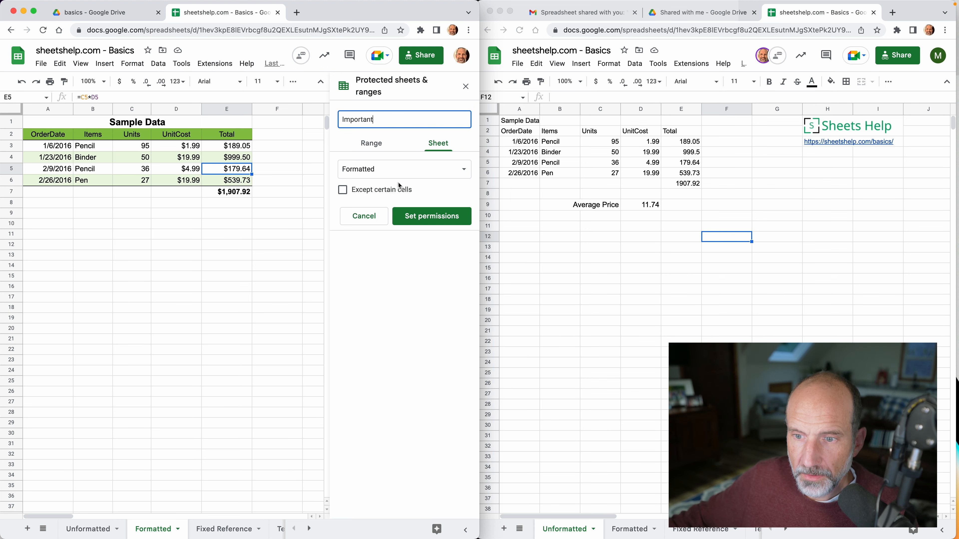
Restrict editing of the protected Formatted sheet to the owner by excluding the collaborator from its editing permissions
click(414, 213)
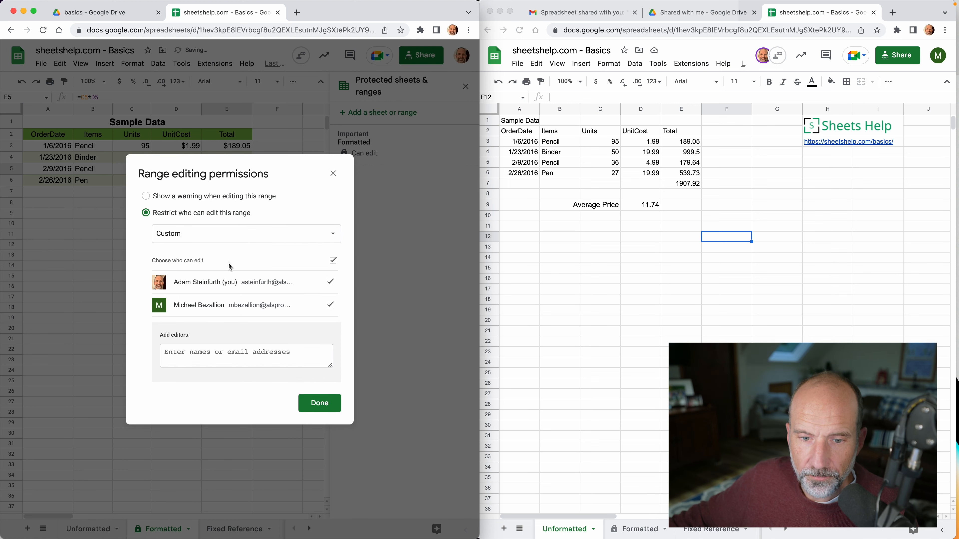
click(330, 306)
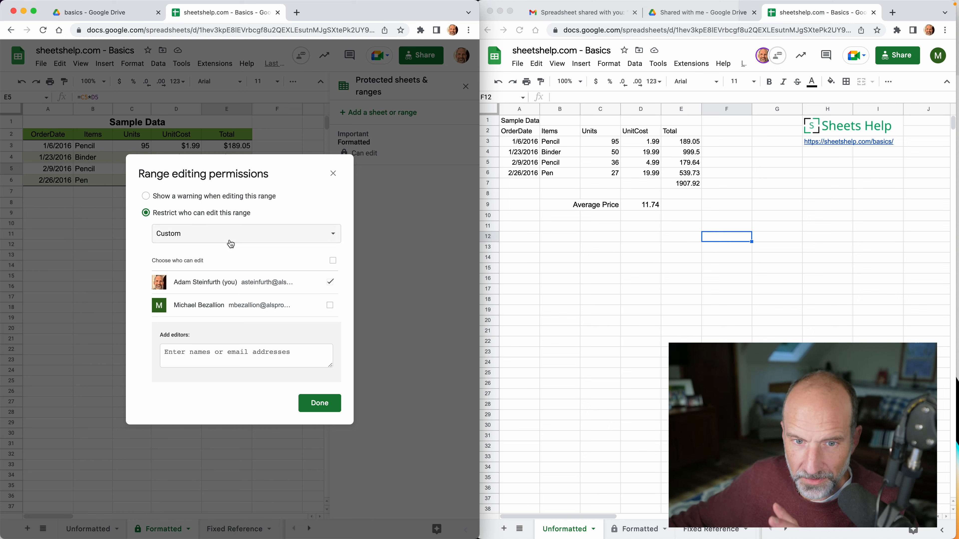
click(324, 404)
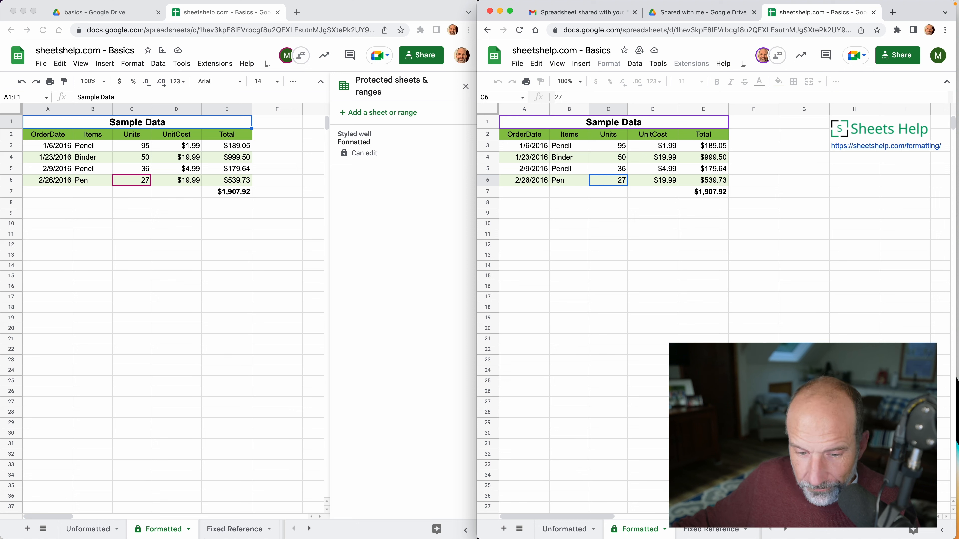
Open the sharing settings in the owner's window, view the suggested people and groups, and close the suggestions
key(super+grave)
key(super+grave)
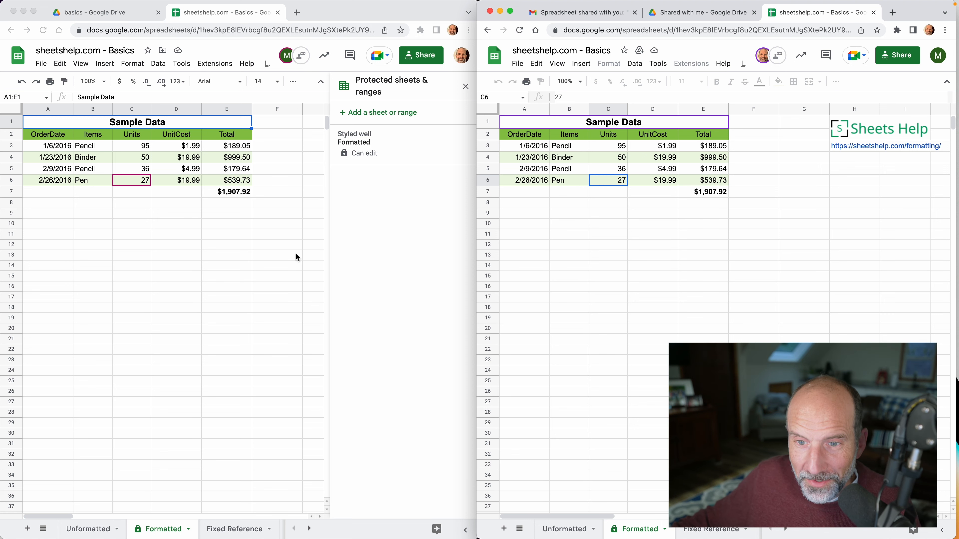
key(super+grave)
click(431, 57)
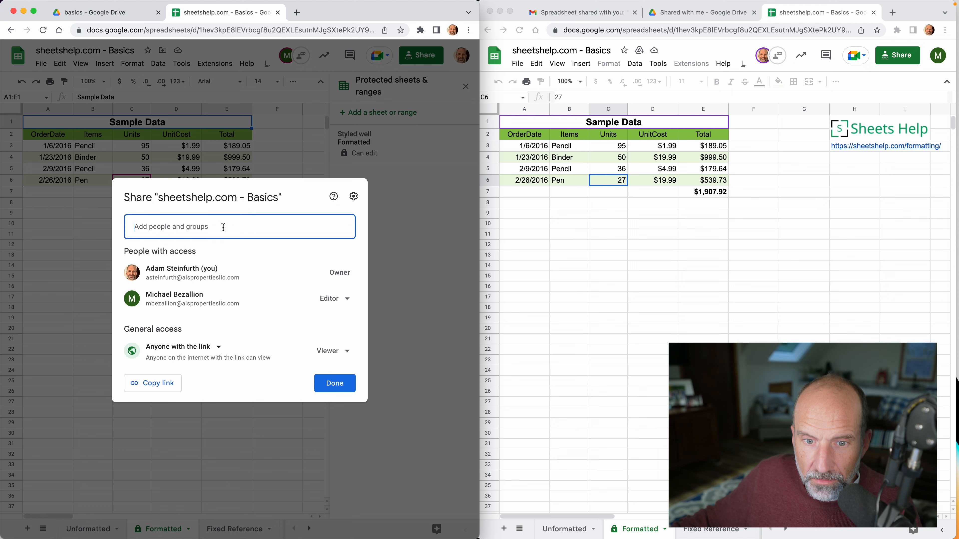
click(223, 227)
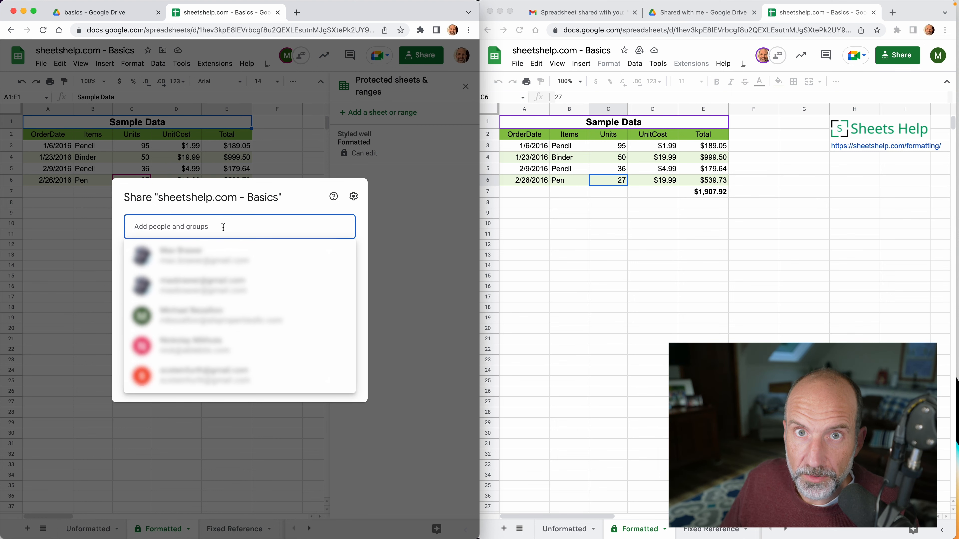
key(Escape)
Switch to Google Drive and open Google Groups from there to view the owner's groups
click(124, 14)
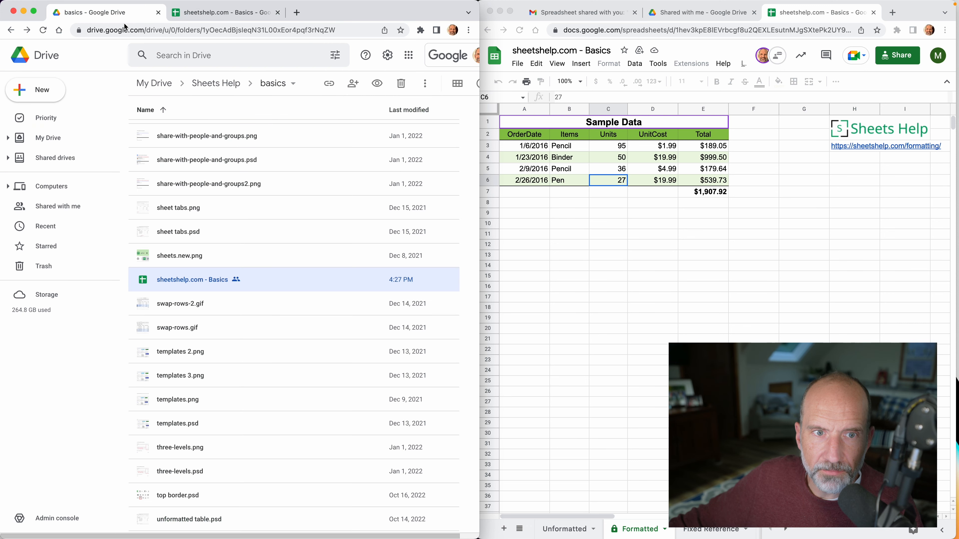
click(407, 59)
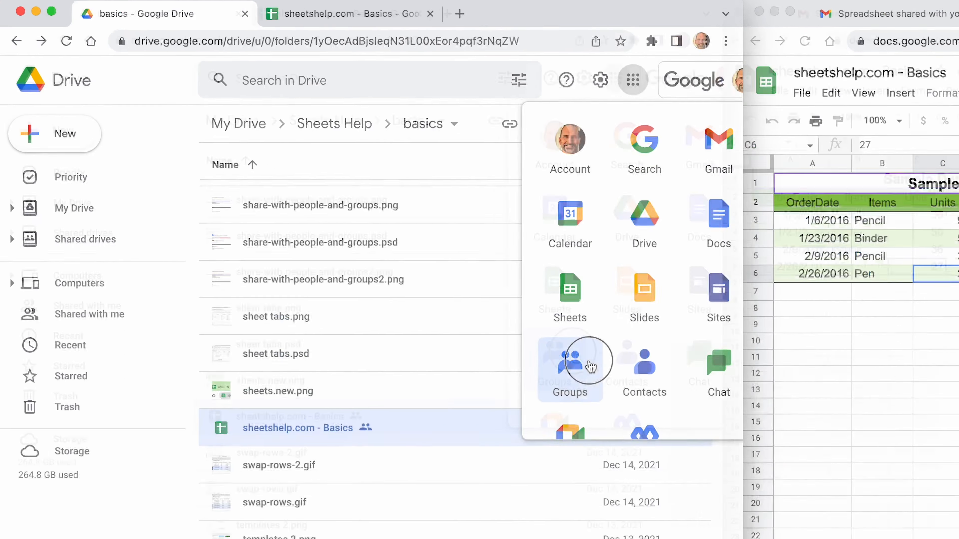
click(398, 249)
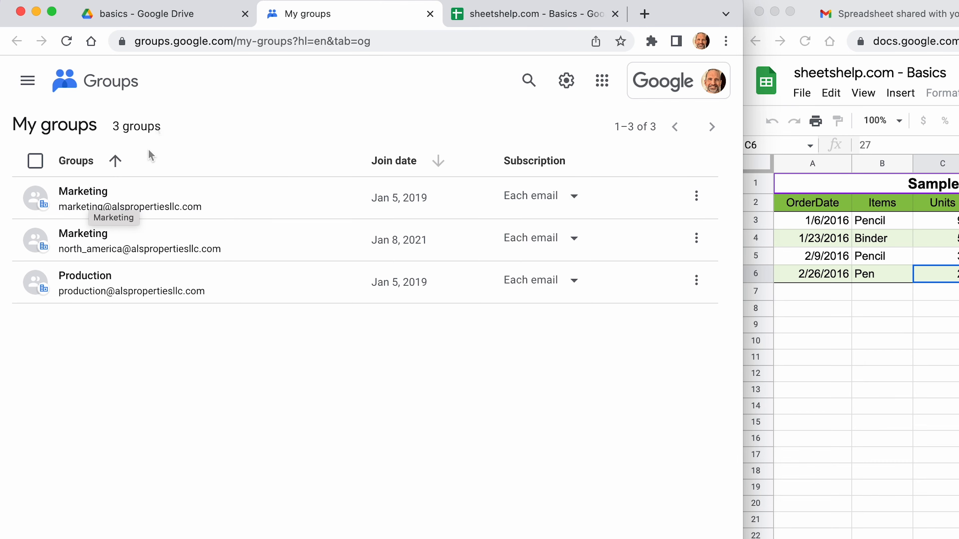
Return to the owner's spreadsheet and add the ALS Properties marketing group as a recipient in its sharing settings
click(491, 16)
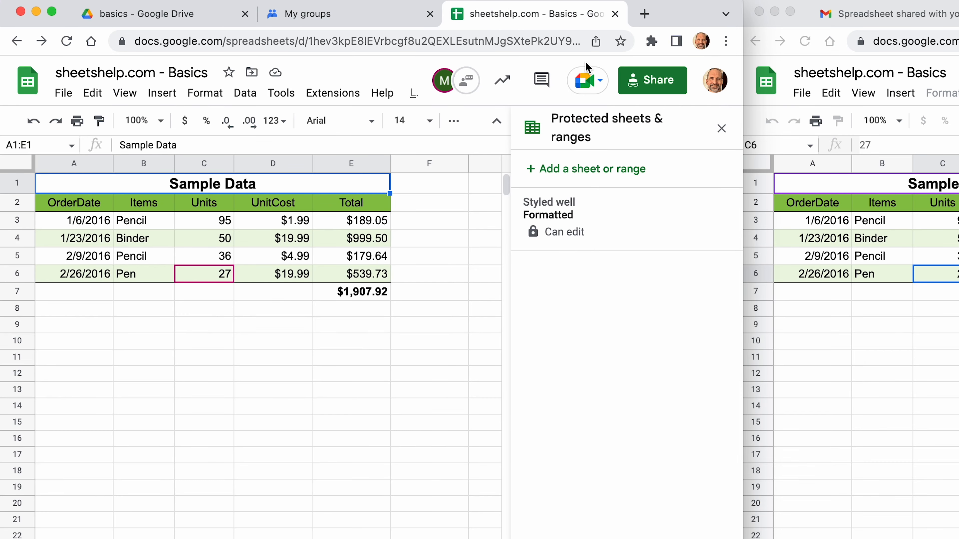
click(652, 80)
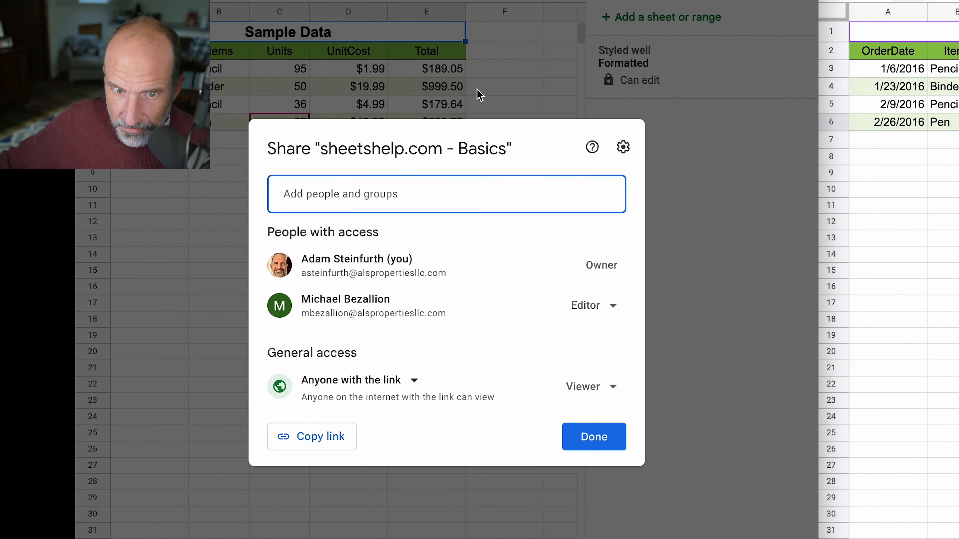
click(384, 191)
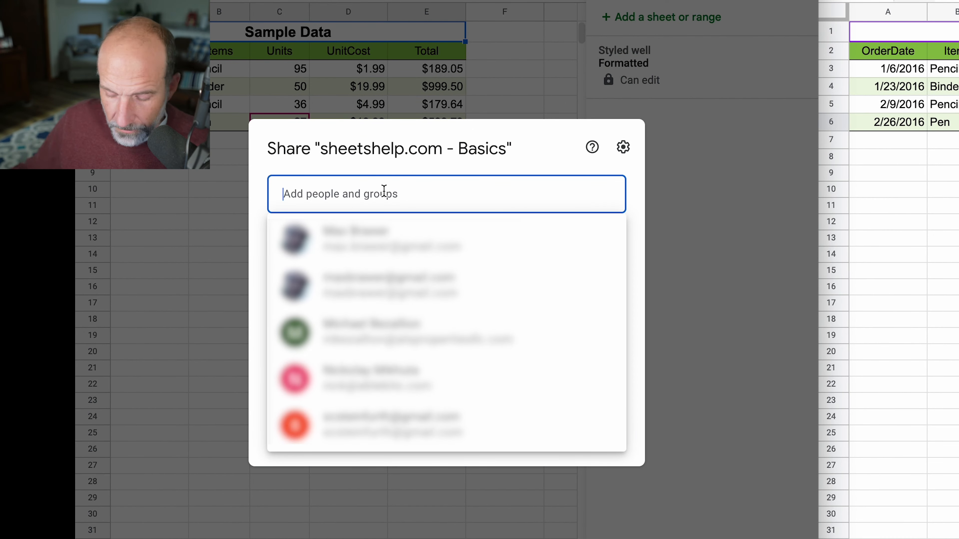
text(marketing)
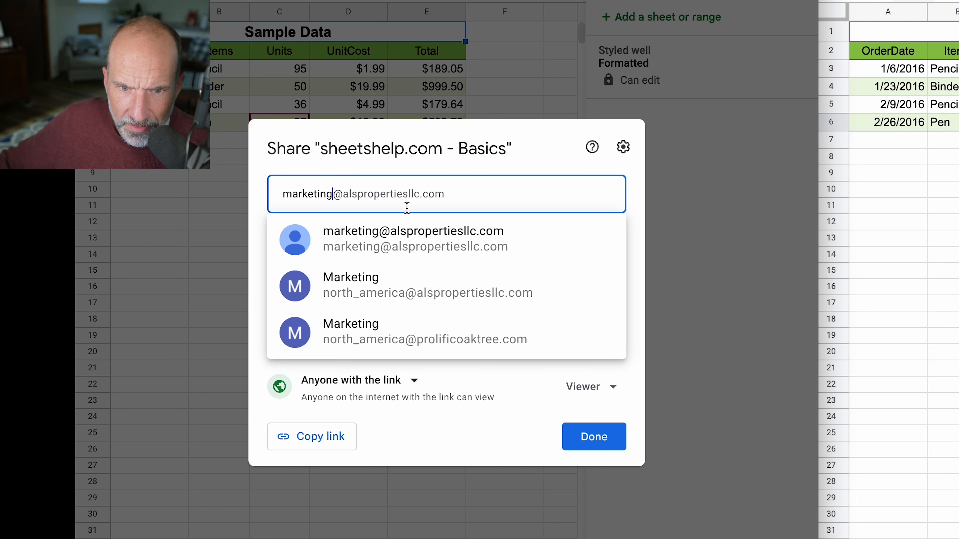
mouse_move(399, 235)
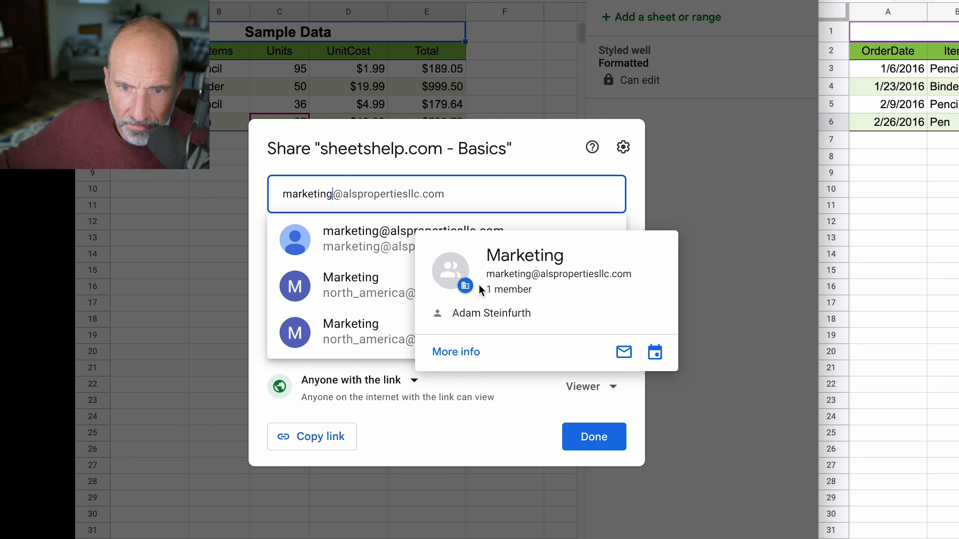
click(393, 238)
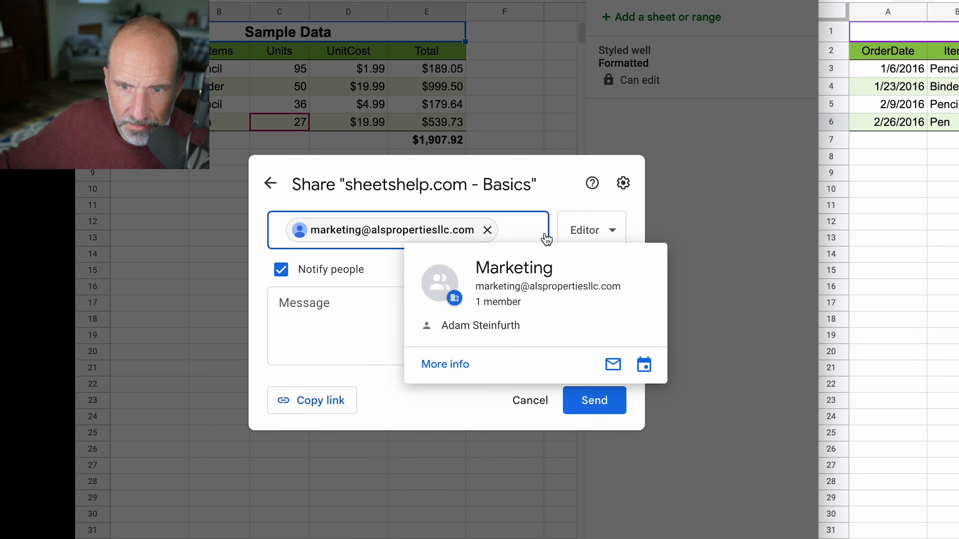
Give the marketing group the Viewer role, open the message for editing, and remove the group from the recipients
click(605, 223)
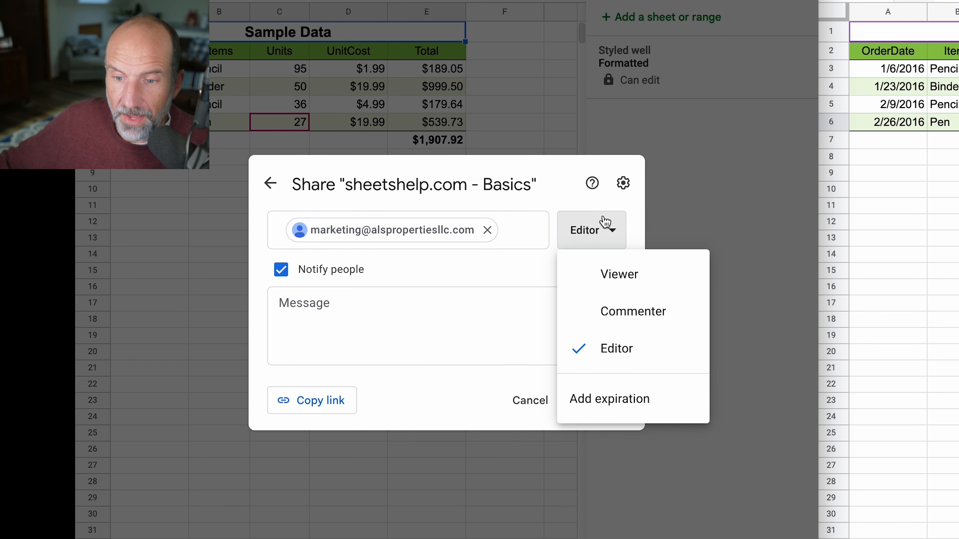
click(611, 274)
click(471, 297)
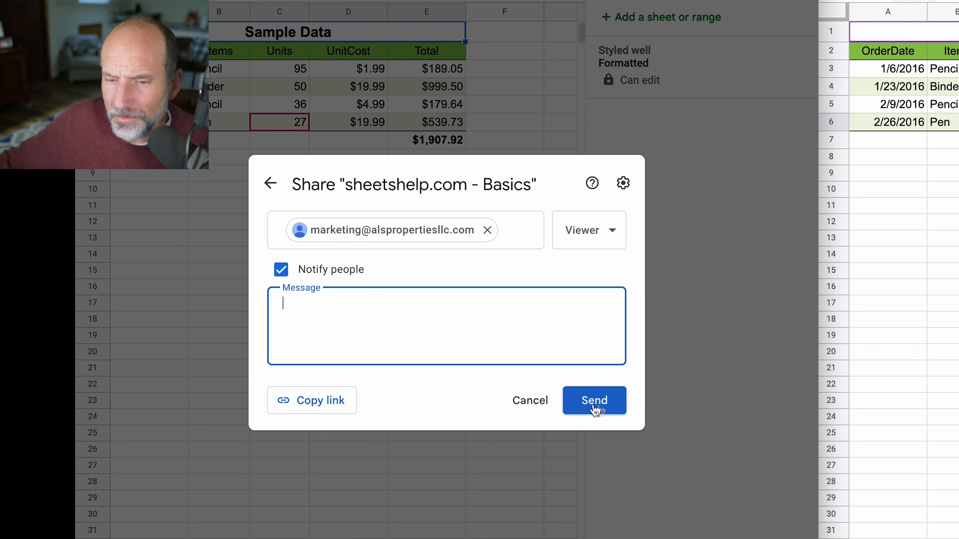
click(487, 230)
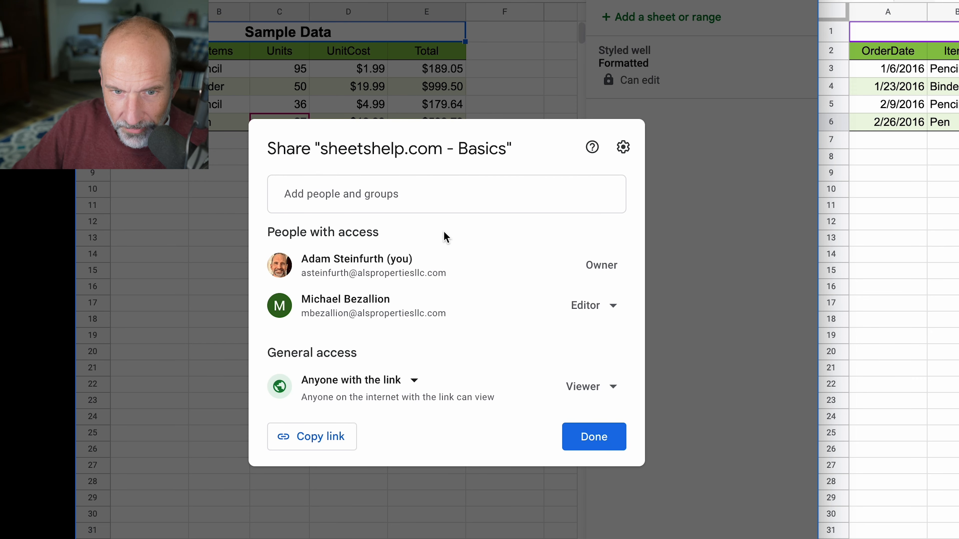
Try adding the ALS Properties Production group as a Viewer, and back out without sending the invitation
click(445, 199)
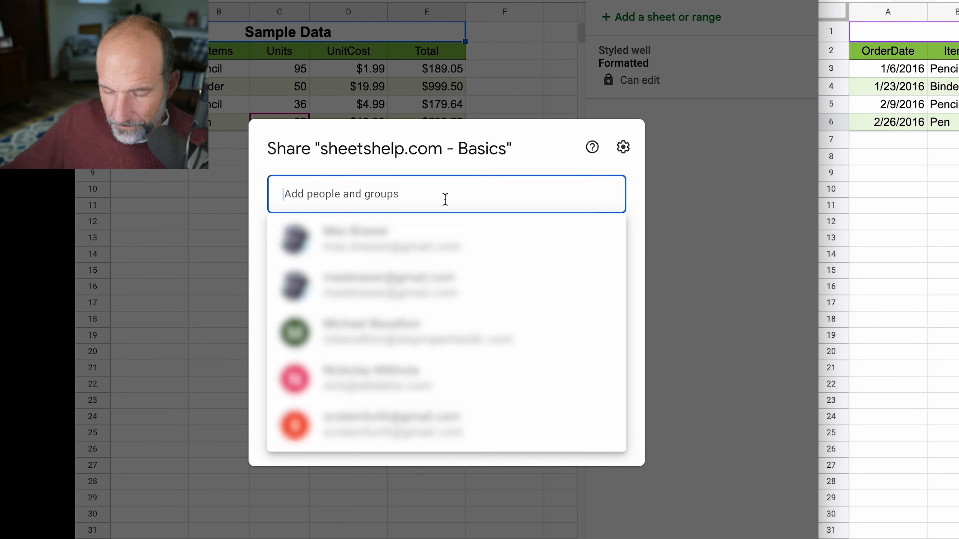
text(produ)
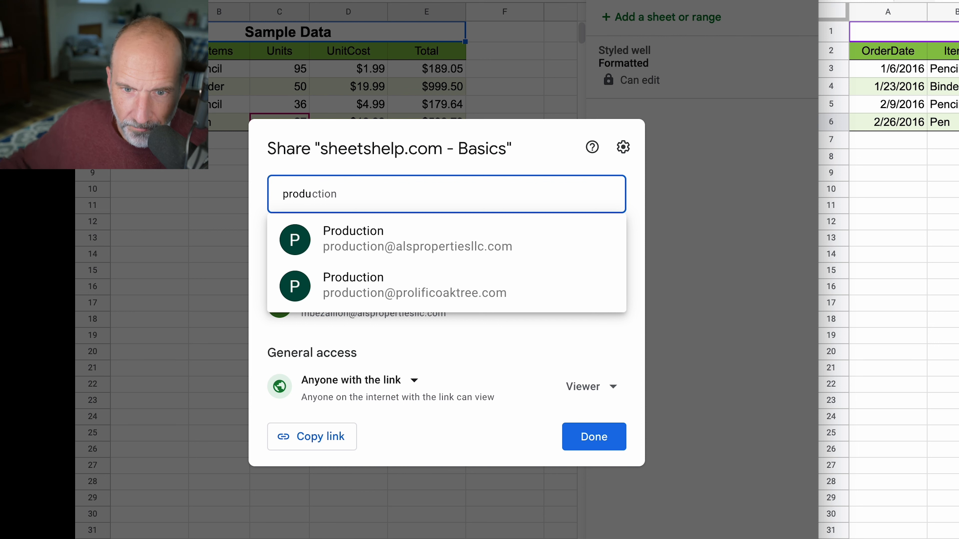
click(453, 226)
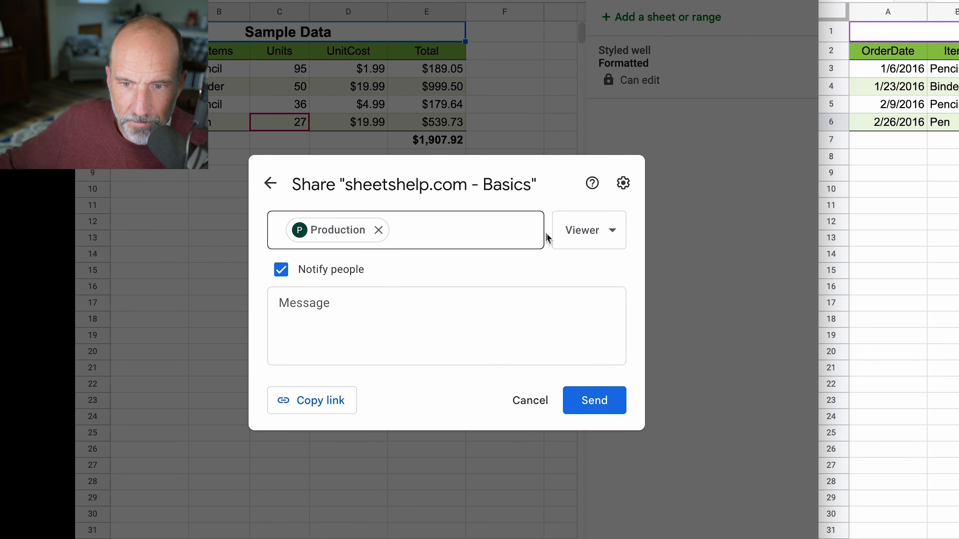
click(500, 315)
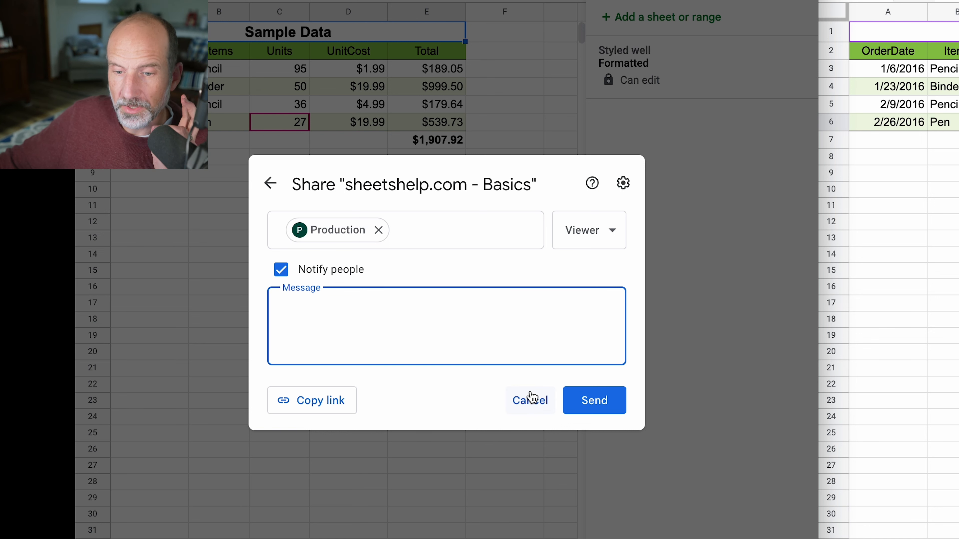
click(270, 184)
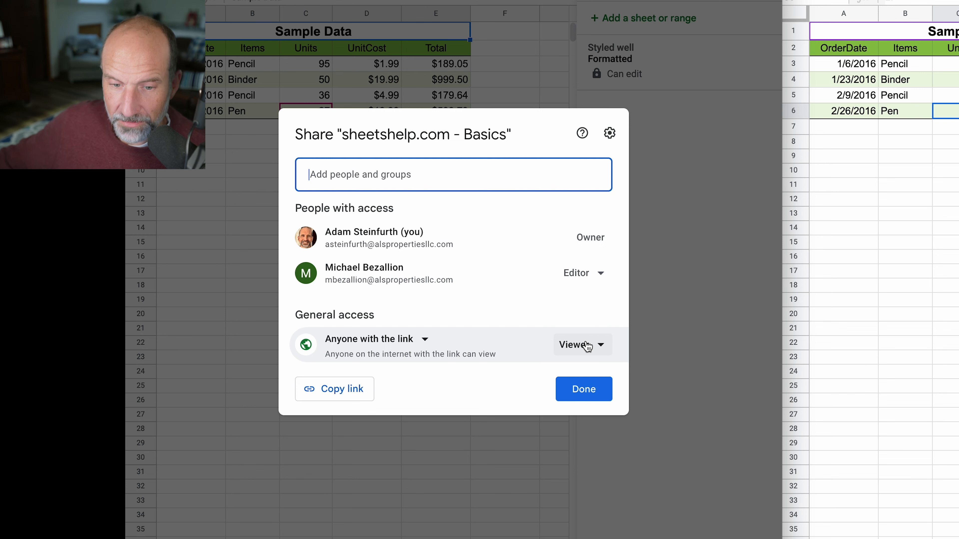
Set general access to anyone with the link in the Viewer role and copy the sharing link
click(417, 340)
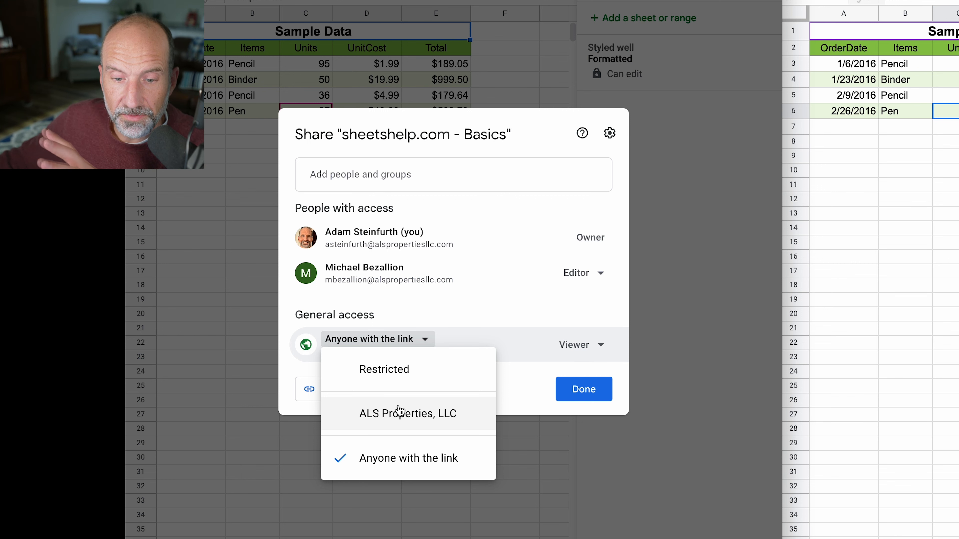
click(427, 456)
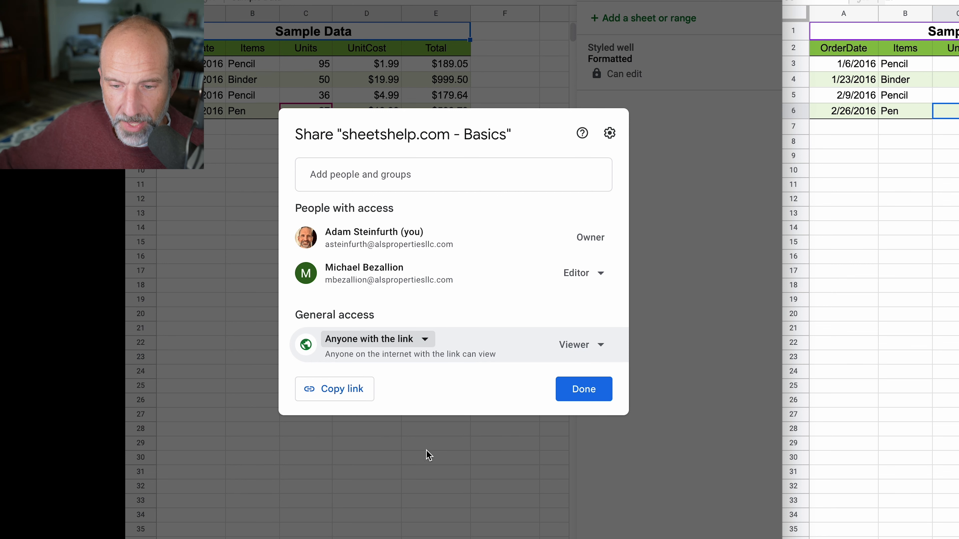
click(570, 346)
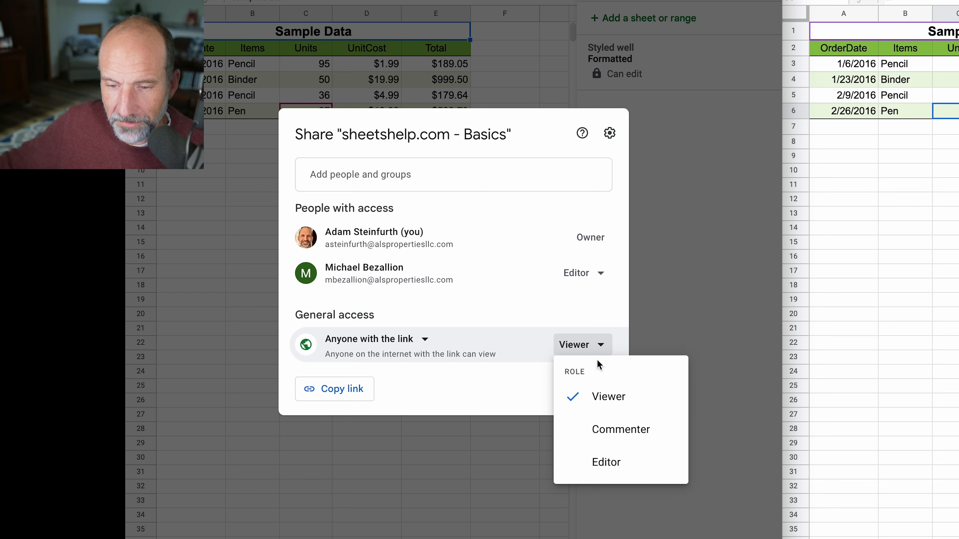
click(610, 401)
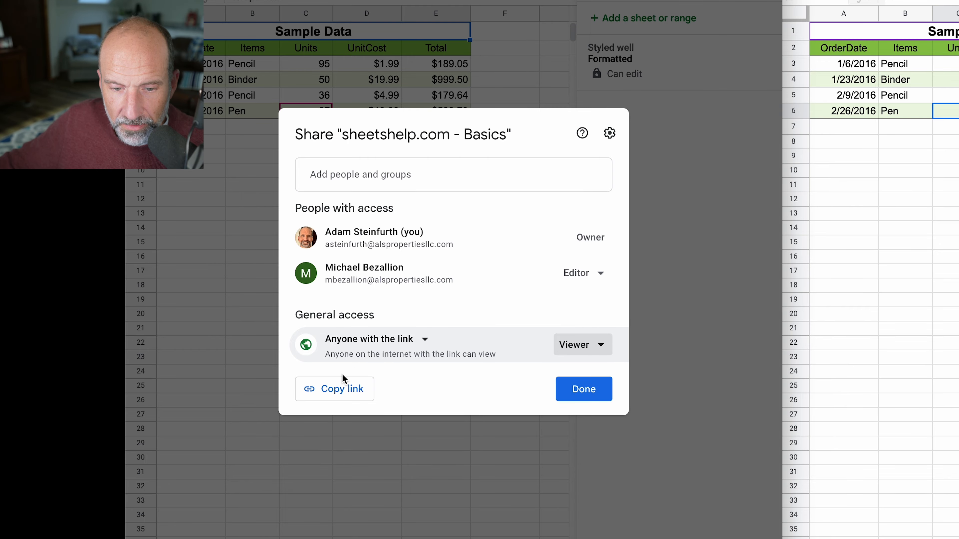
click(332, 389)
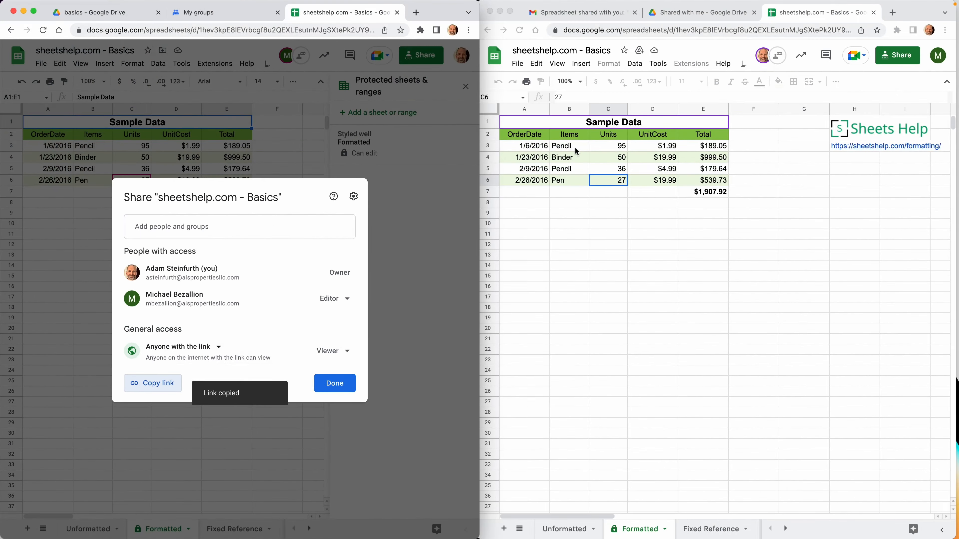
Open a new incognito window, maximize it, and load the spreadsheet from the copied sharing link
click(468, 30)
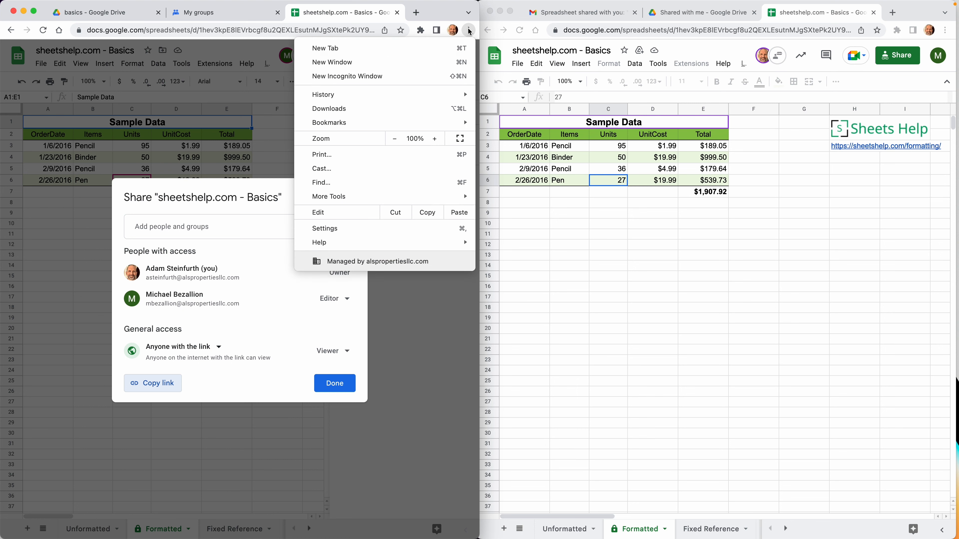
click(435, 77)
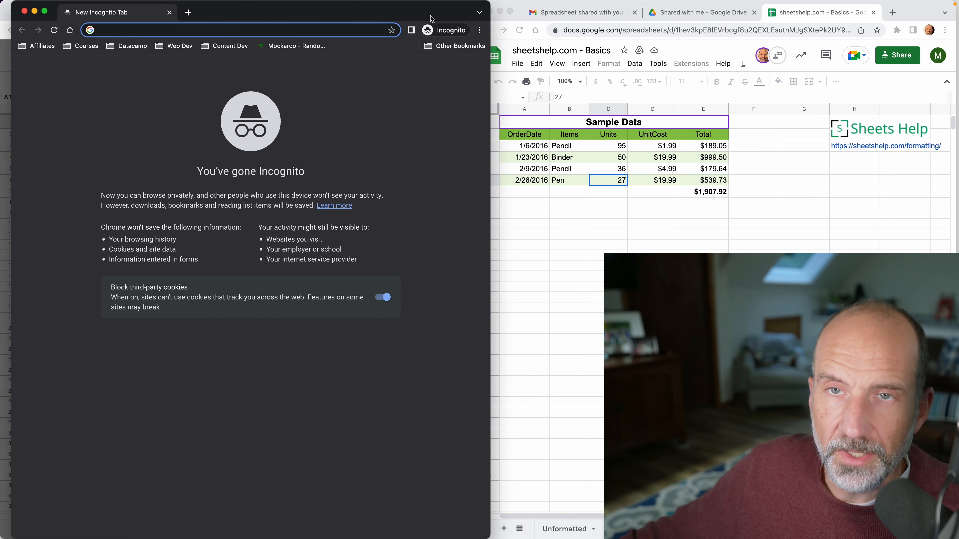
double_click(432, 19)
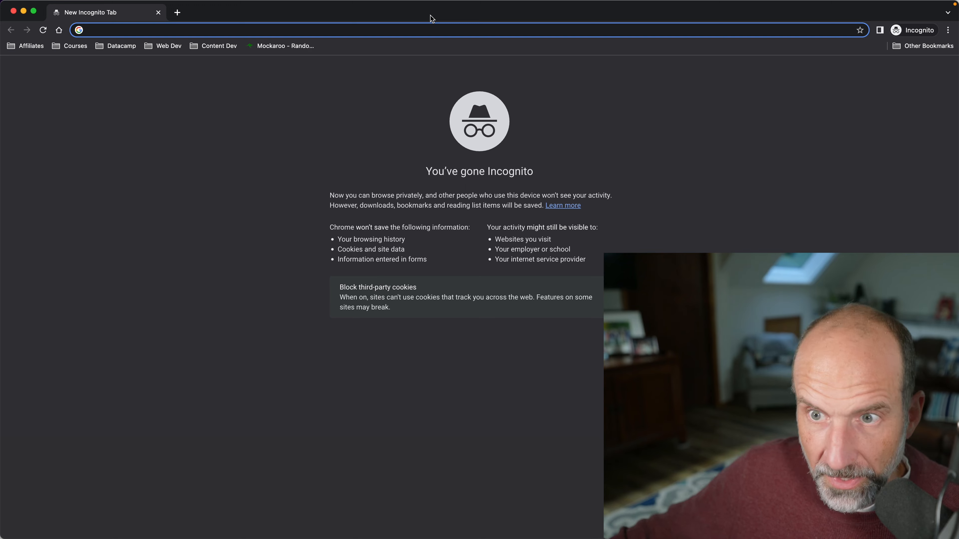
key(super+v)
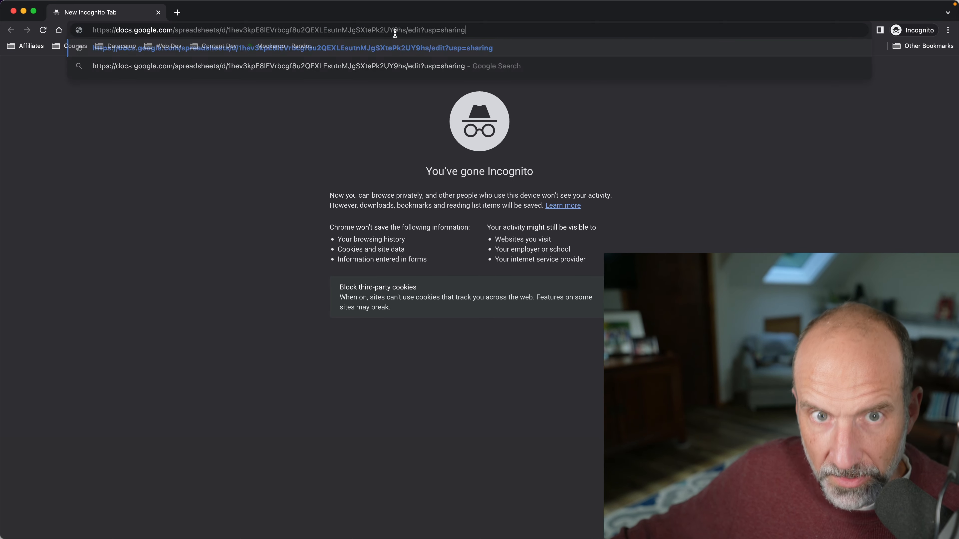
key(Return)
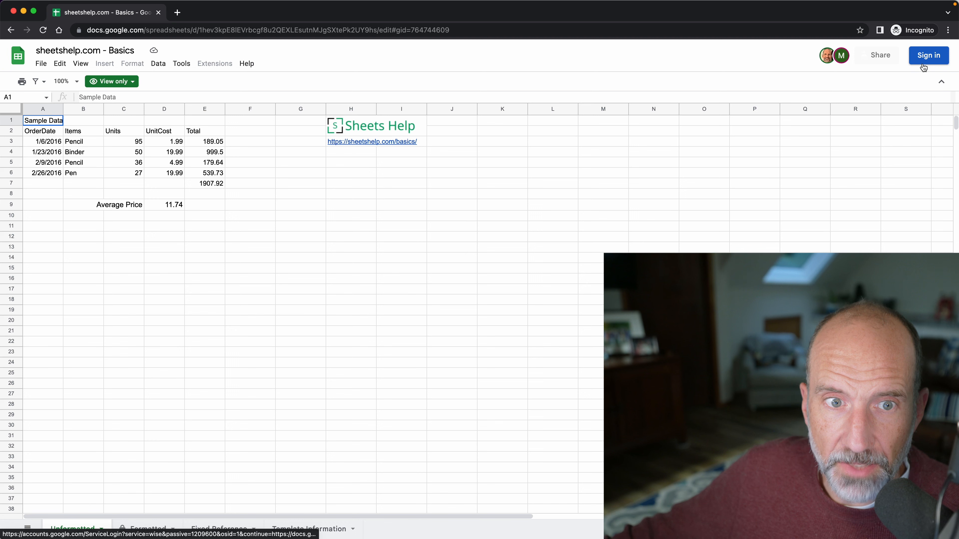
Check the sheets and file options available to an anonymous viewer, and close the incognito window
click(82, 153)
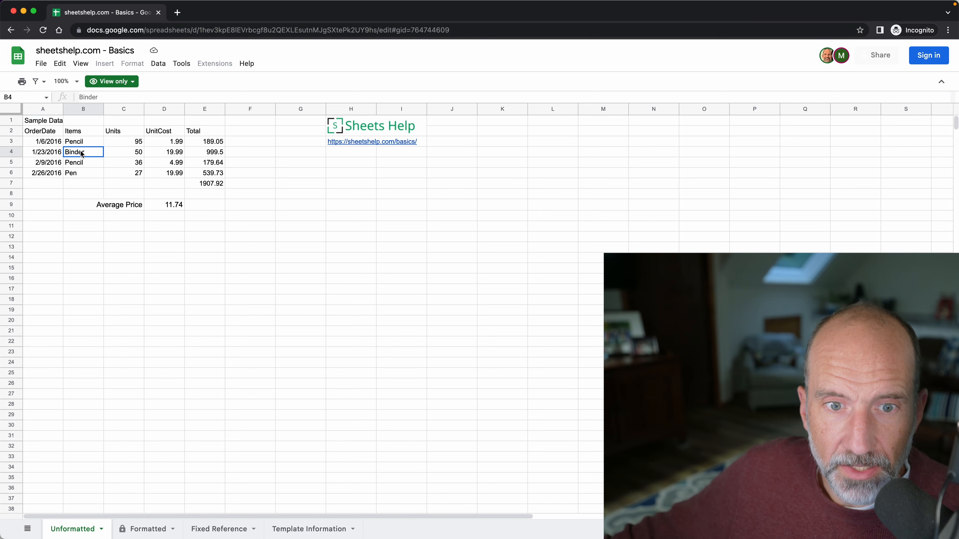
click(215, 528)
click(74, 536)
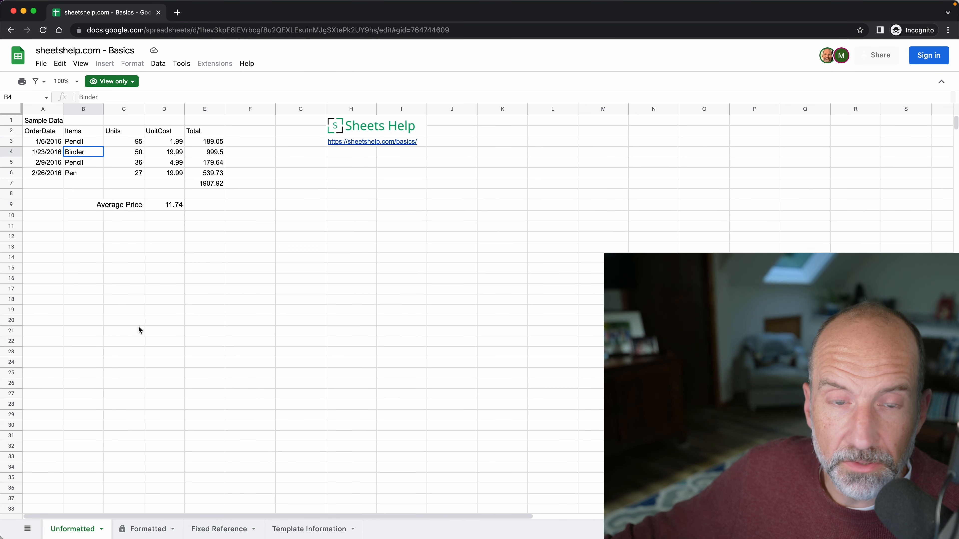
click(47, 65)
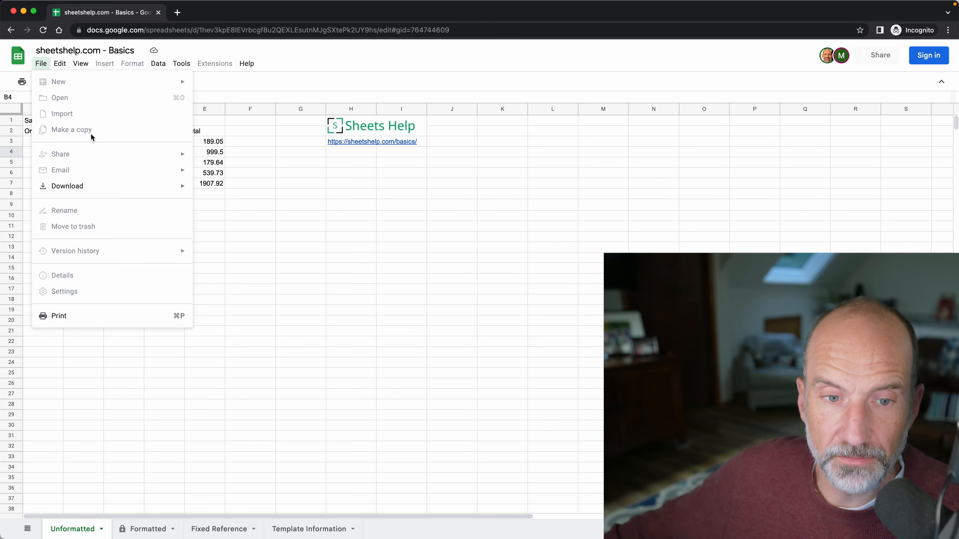
click(312, 73)
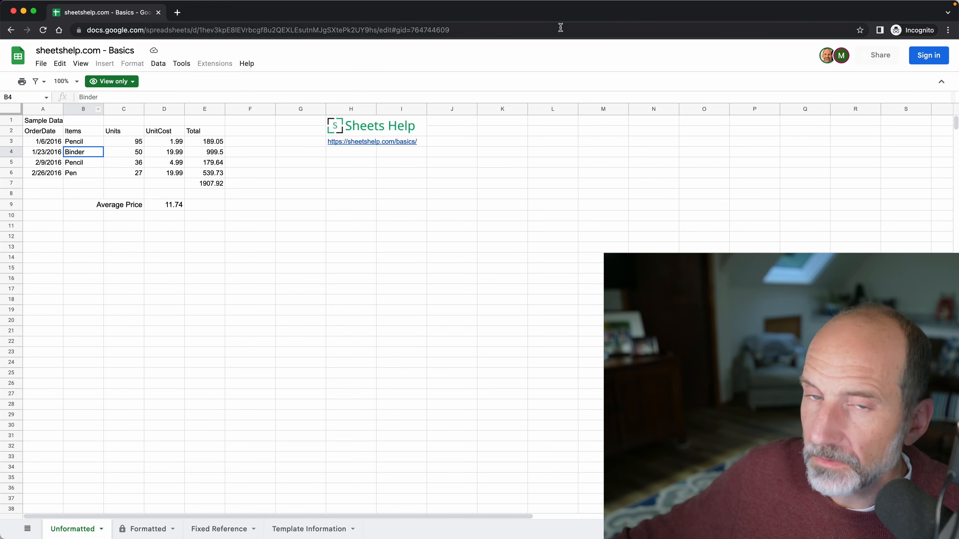
click(14, 11)
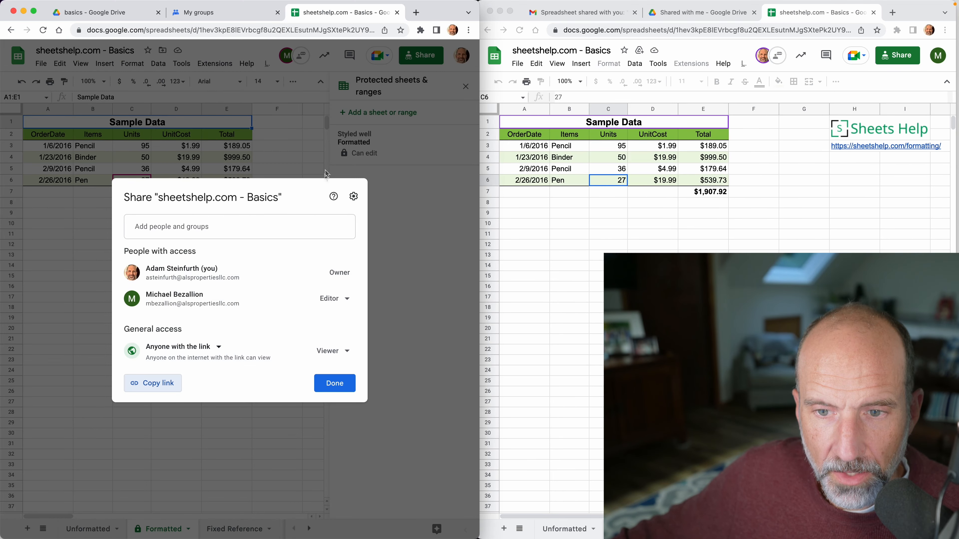
Review the sharing options for editors, viewers and commenters, and close the sharing settings
click(357, 196)
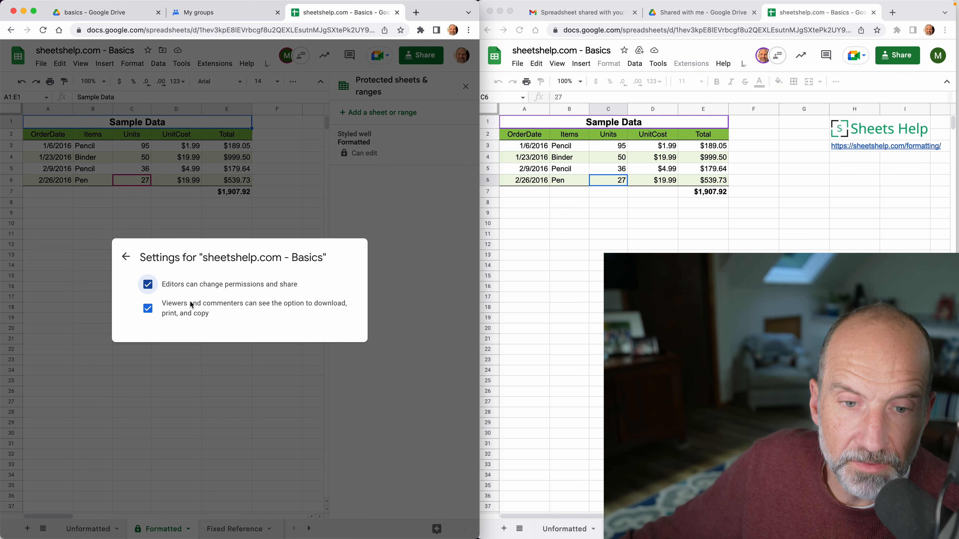
click(126, 258)
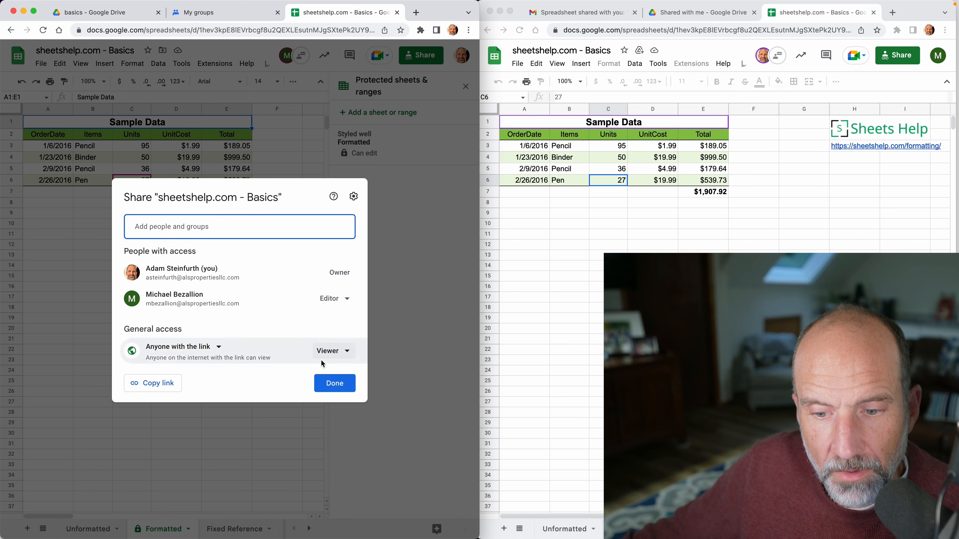
click(340, 384)
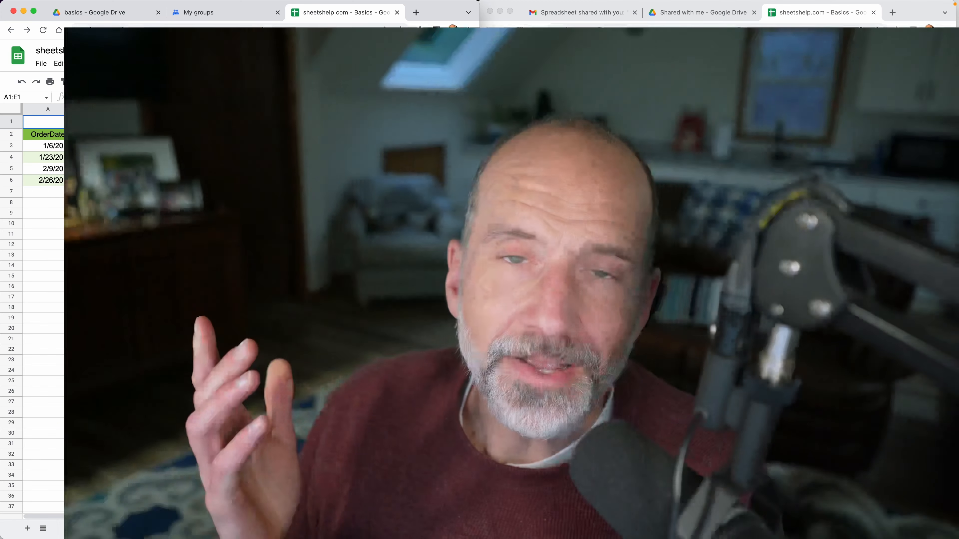